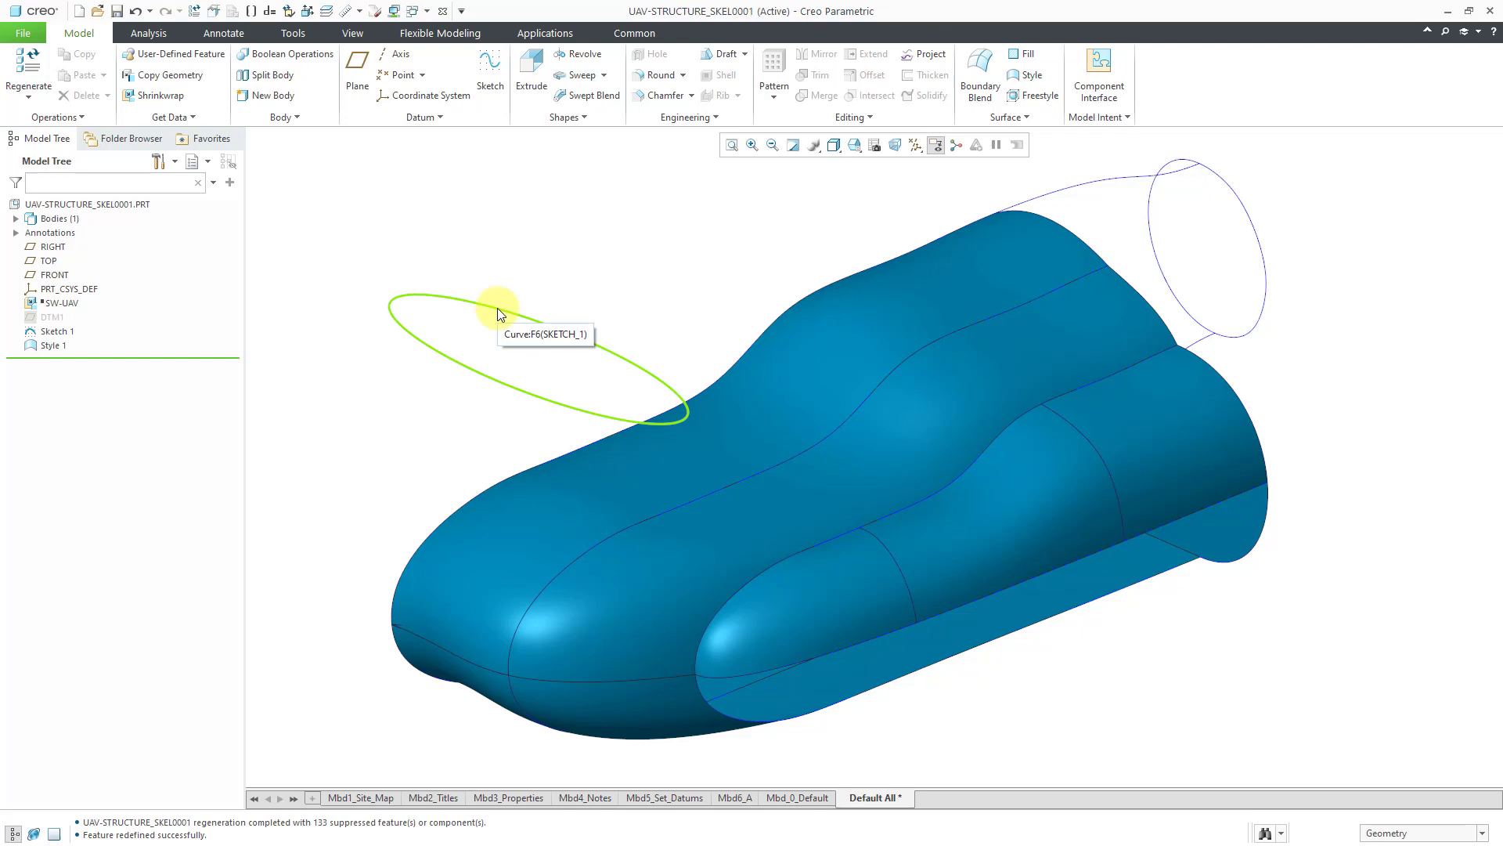
Select the Style 1 feature in the Model Tree of the UAV-STRUCTURE_SKEL0001 part.
left_click(52, 347)
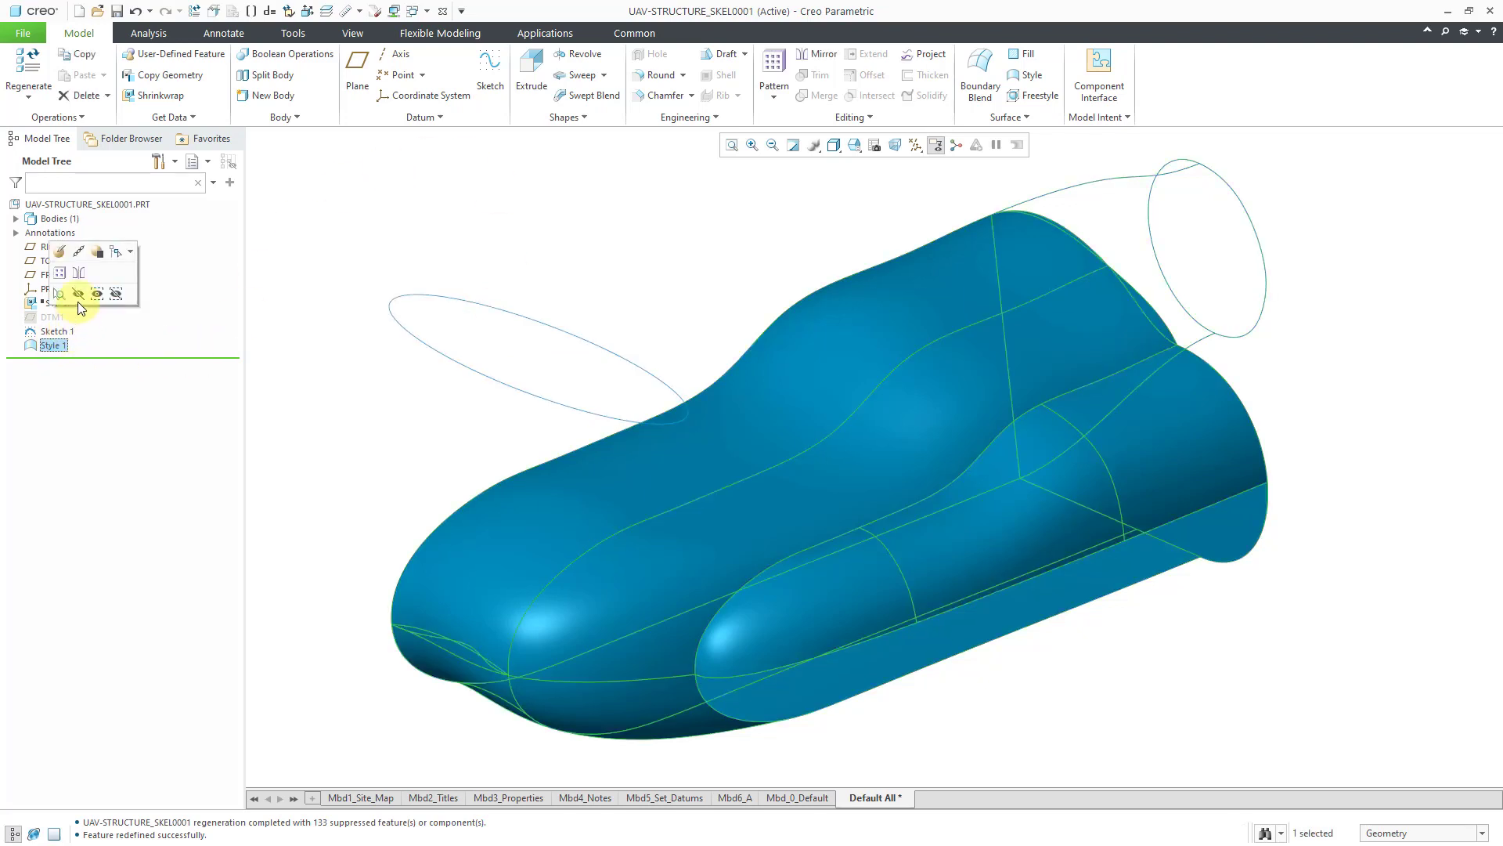
Edit the definition of Style 1 to enter the Style environment and its curve options.
left_click(60, 255)
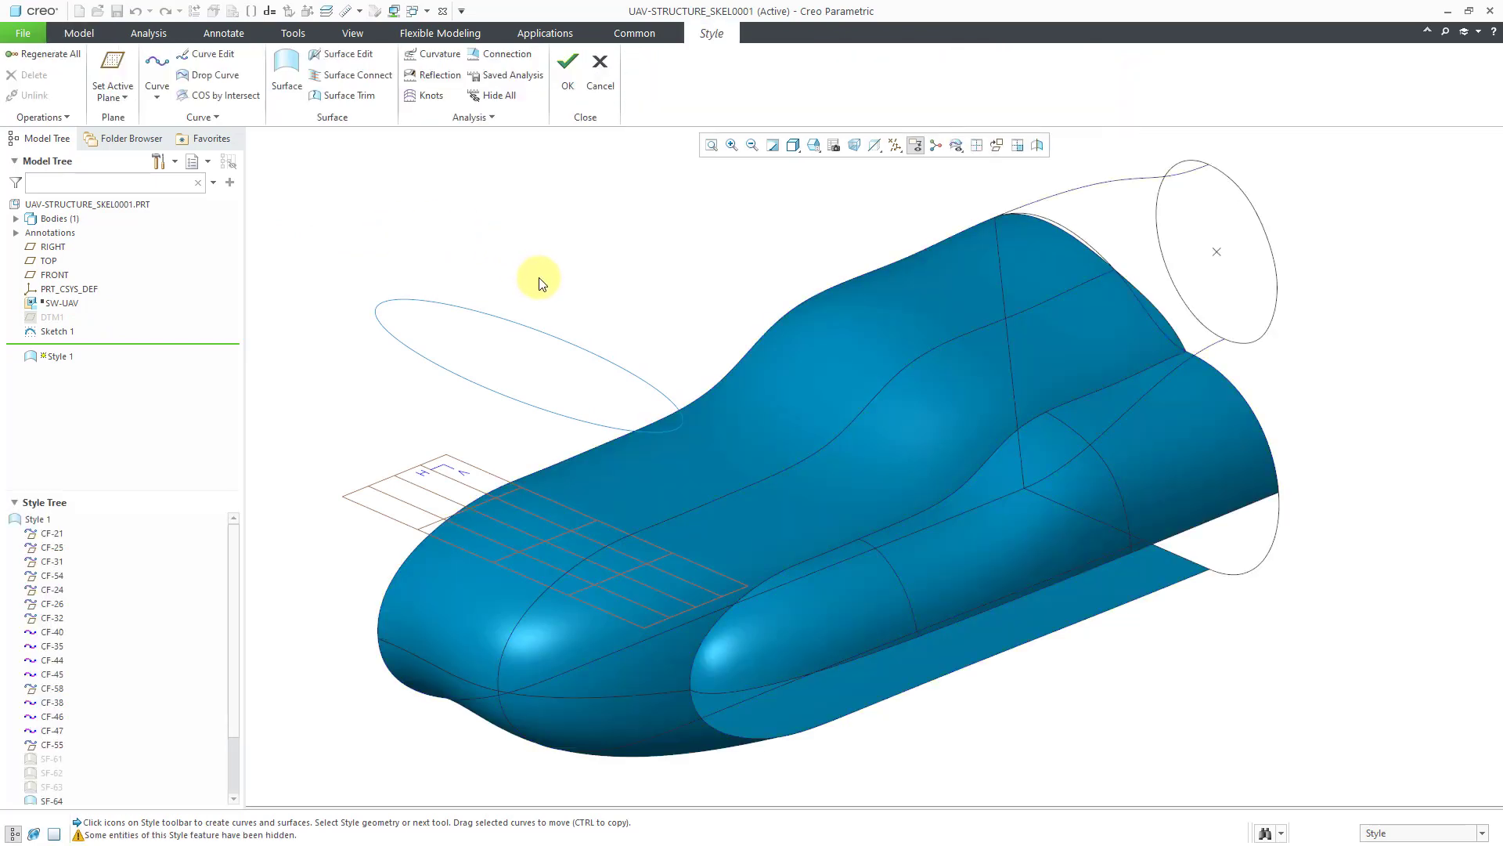
mouse_move(625, 299)
middle_mouse_down()
mouse_move(650, 282)
mouse_move(655, 298)
mouse_move(623, 295)
middle_mouse_up()
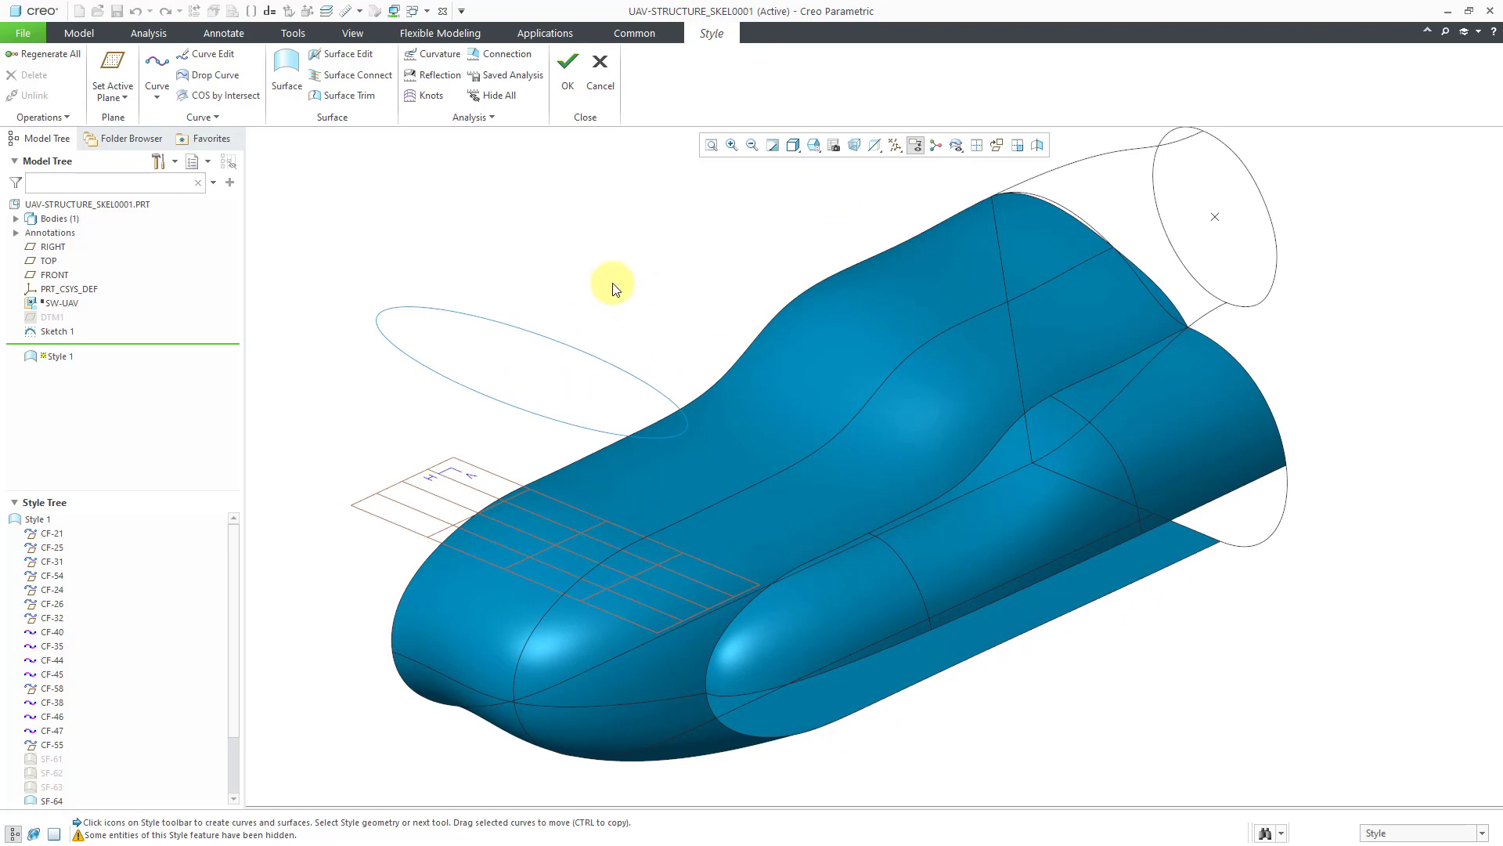
right_click(517, 240)
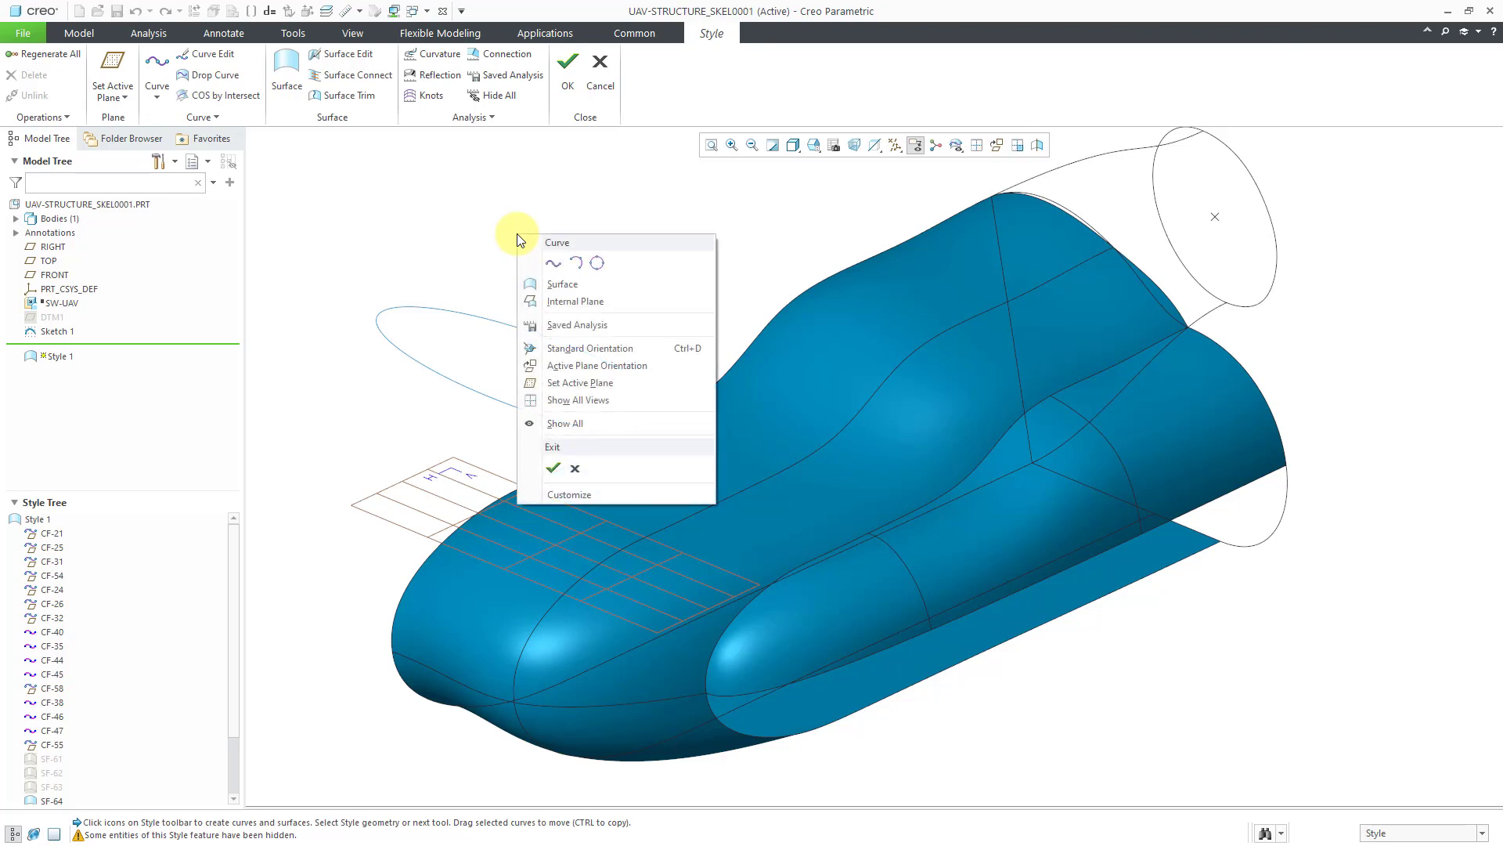
Start a new style curve and switch its type from planar to curve-on-surface (COS).
left_click(552, 264)
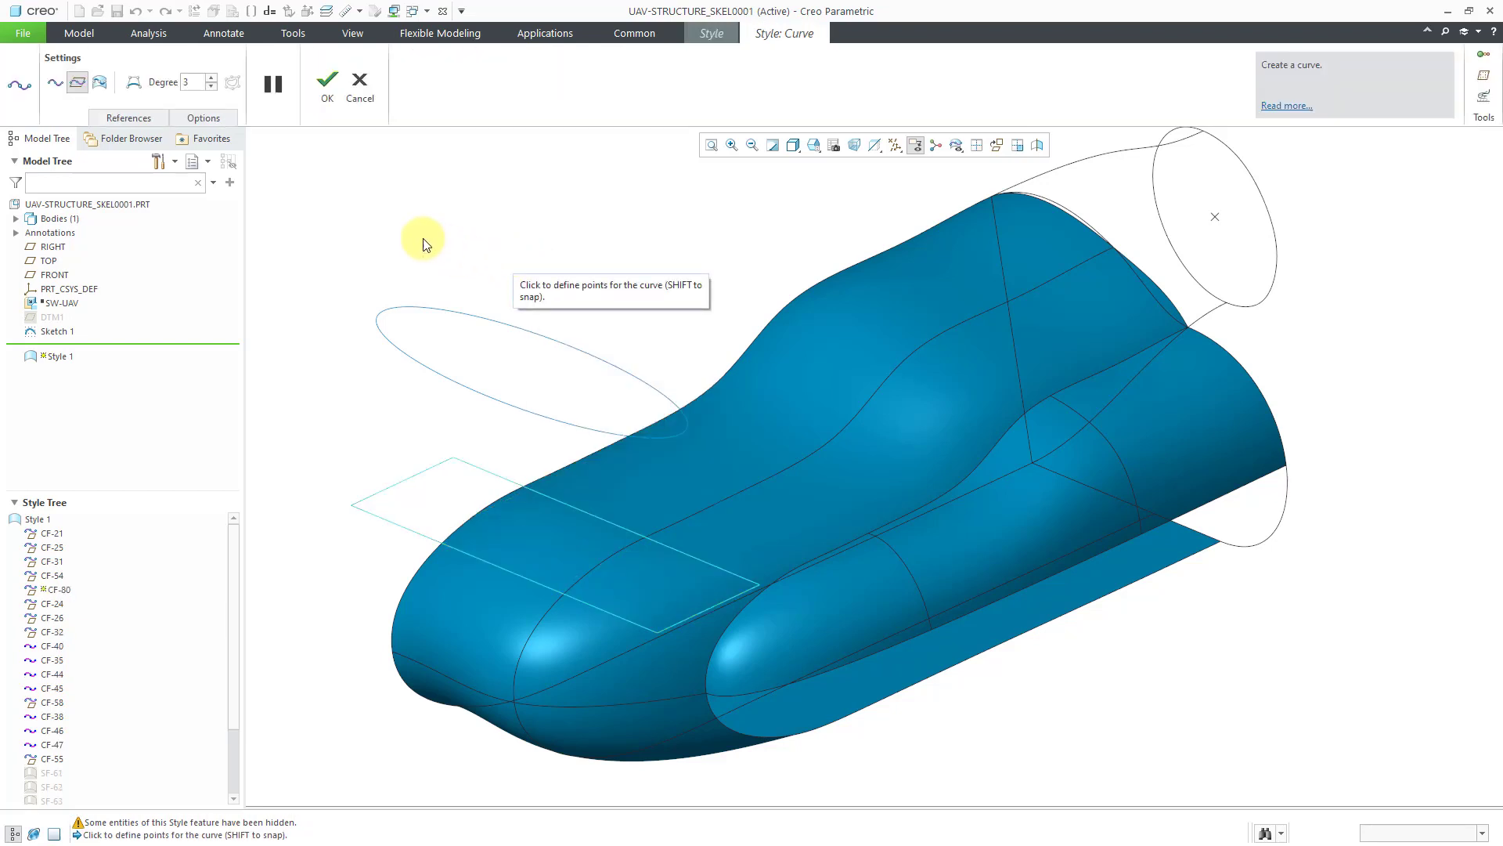
left_click(75, 87)
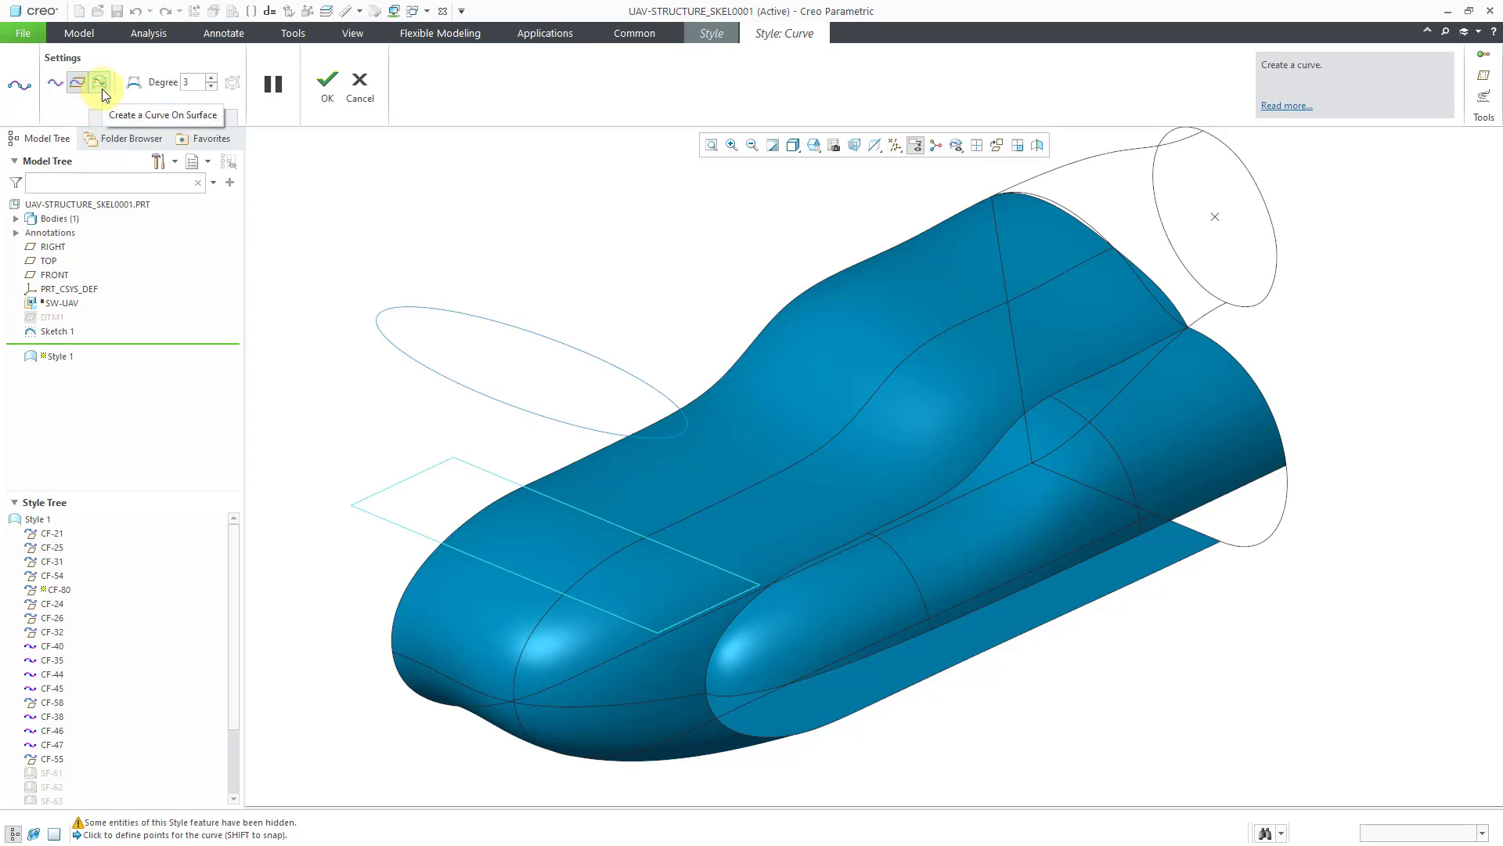
right_click(497, 203)
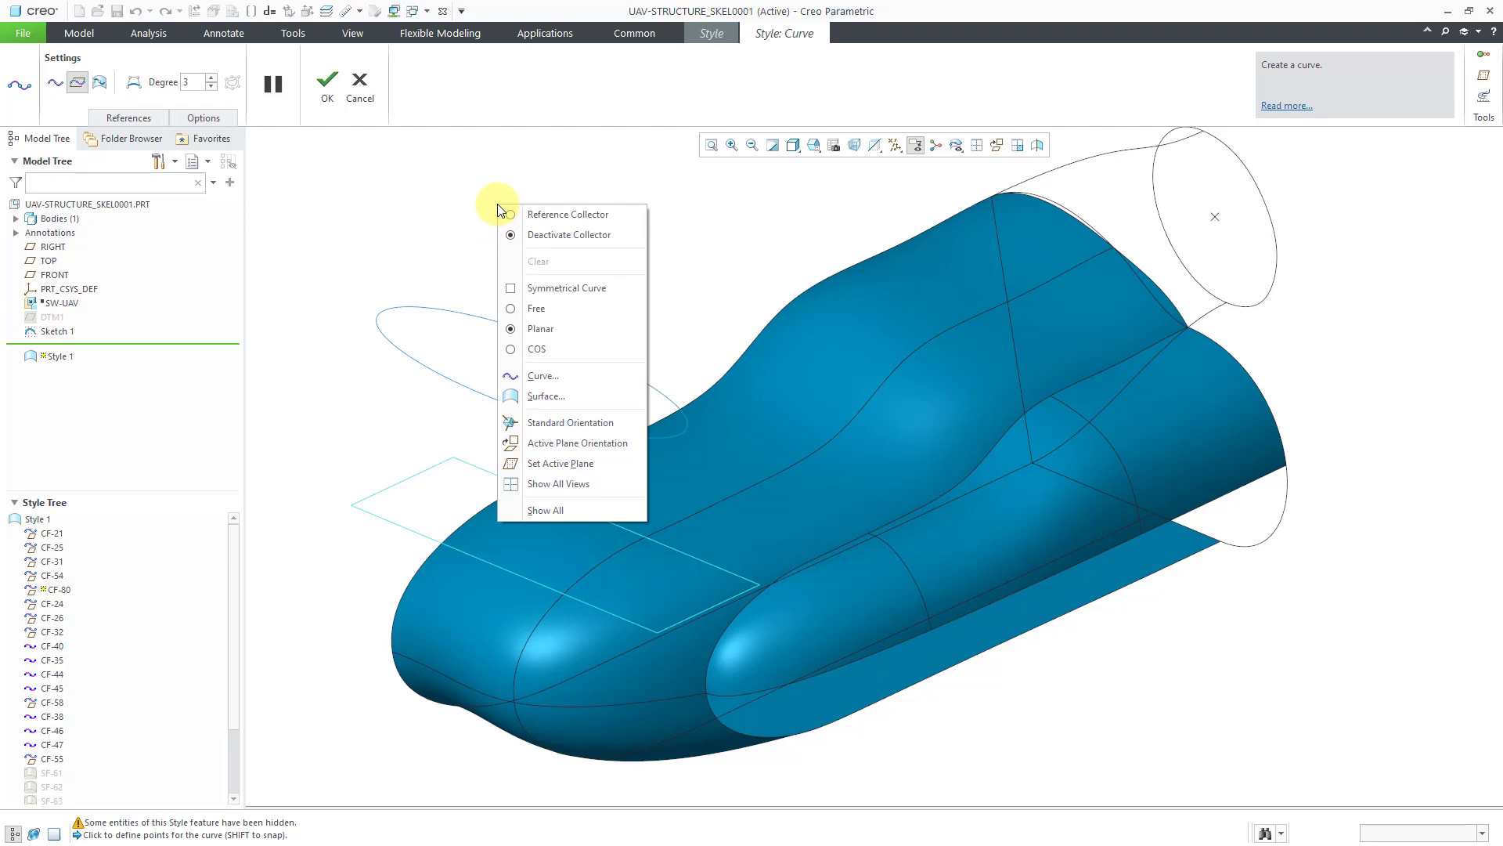
left_click(538, 350)
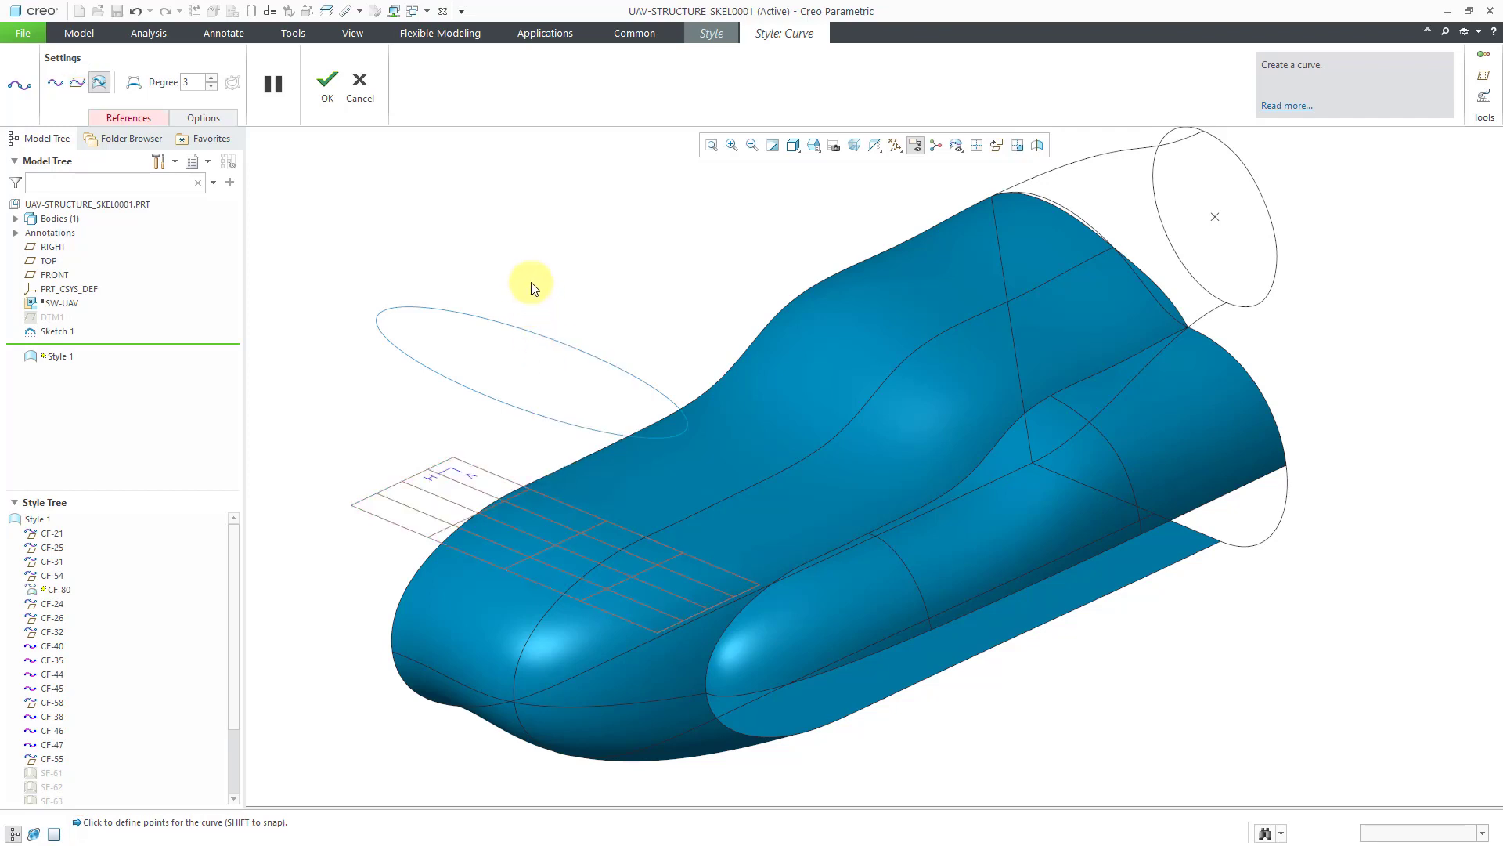
Reference surface SF-64 and place five COS points along the body's top, nose to rear.
left_click(134, 118)
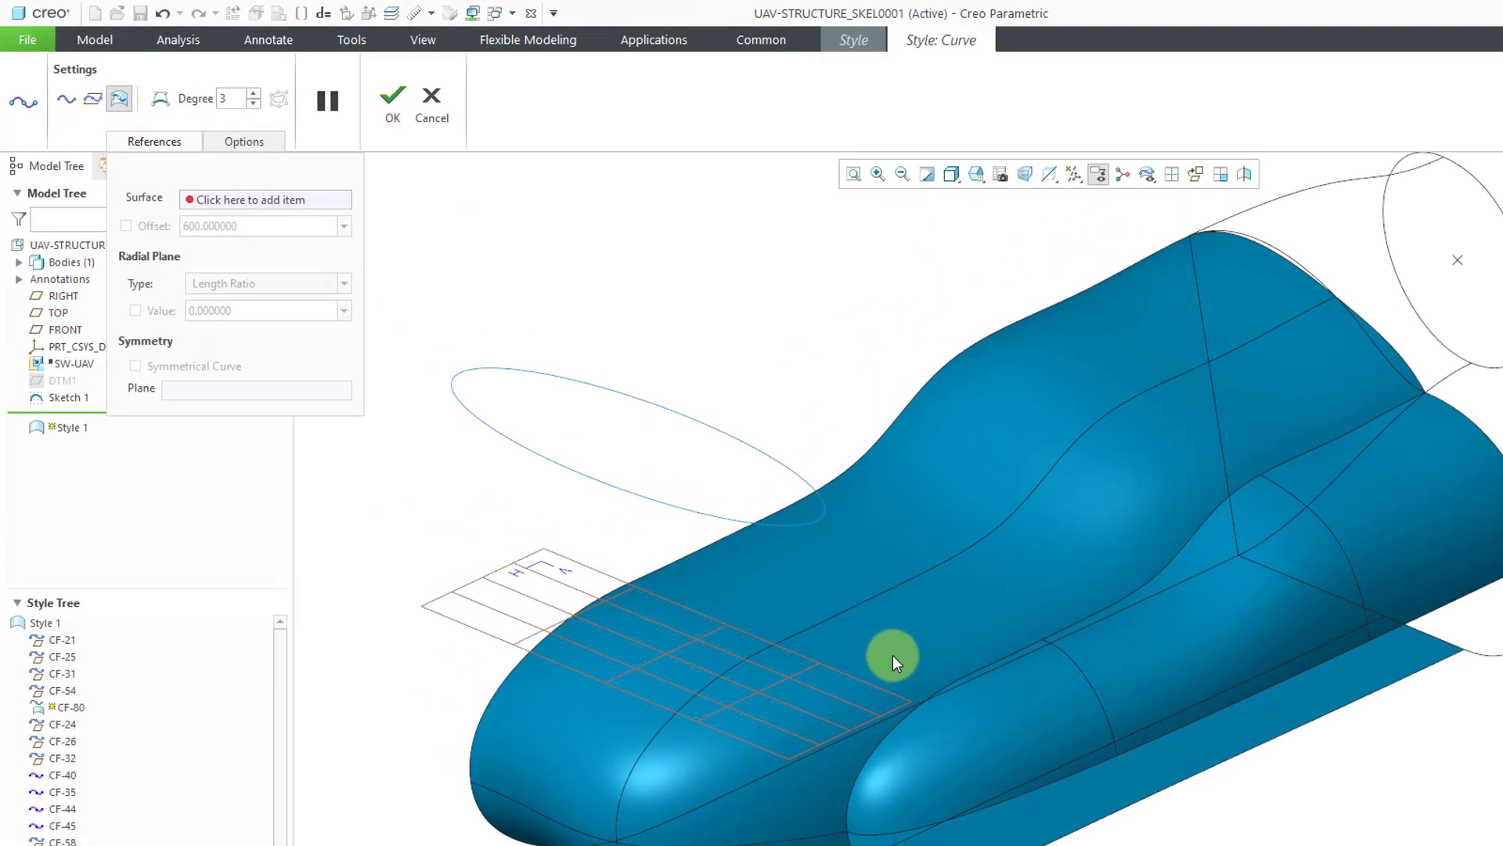
left_click(893, 655)
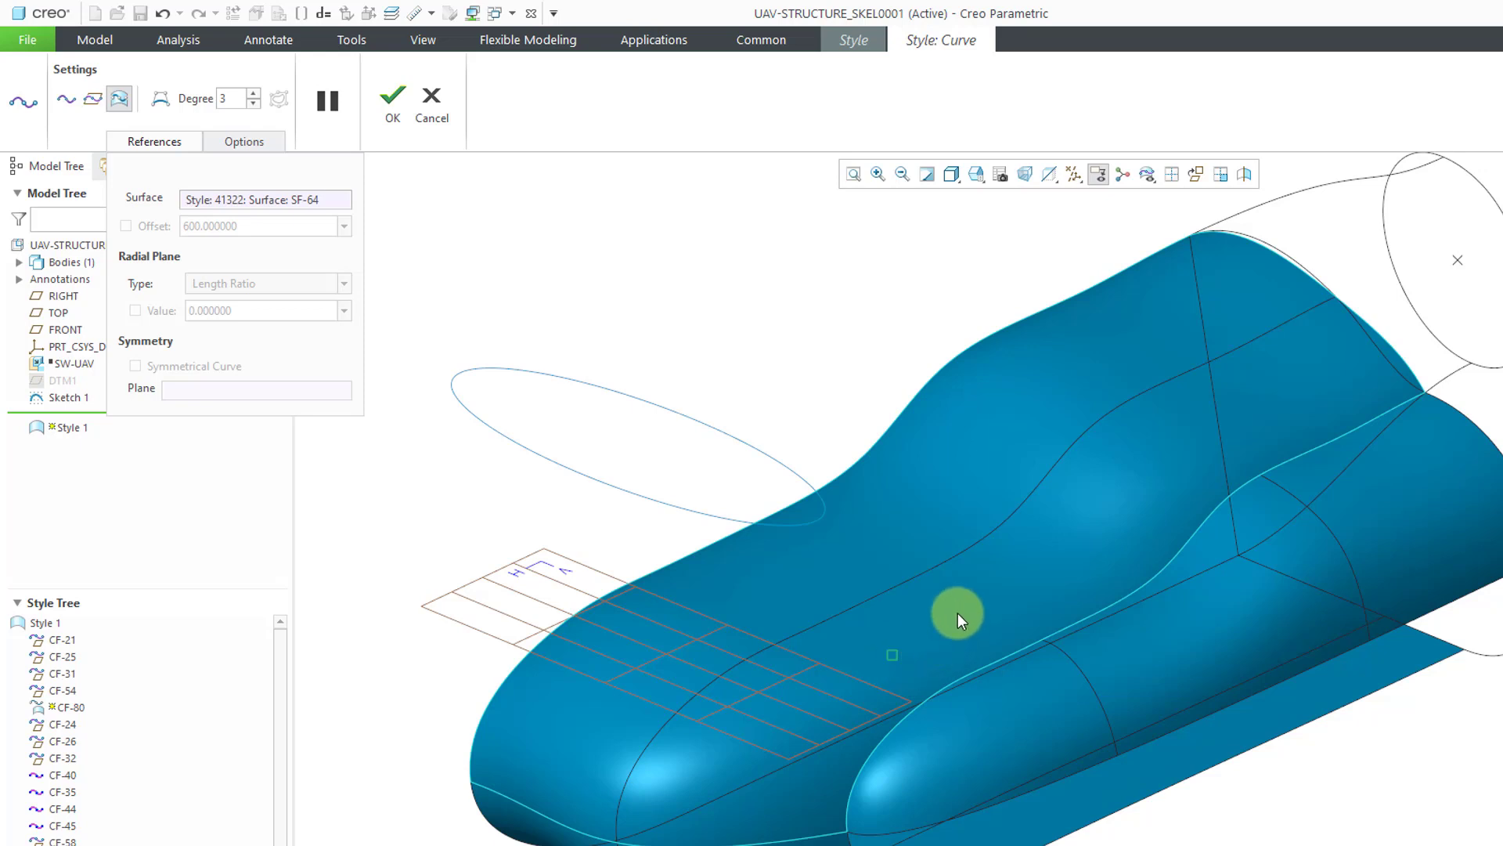
left_click(1032, 567)
left_click(1079, 515)
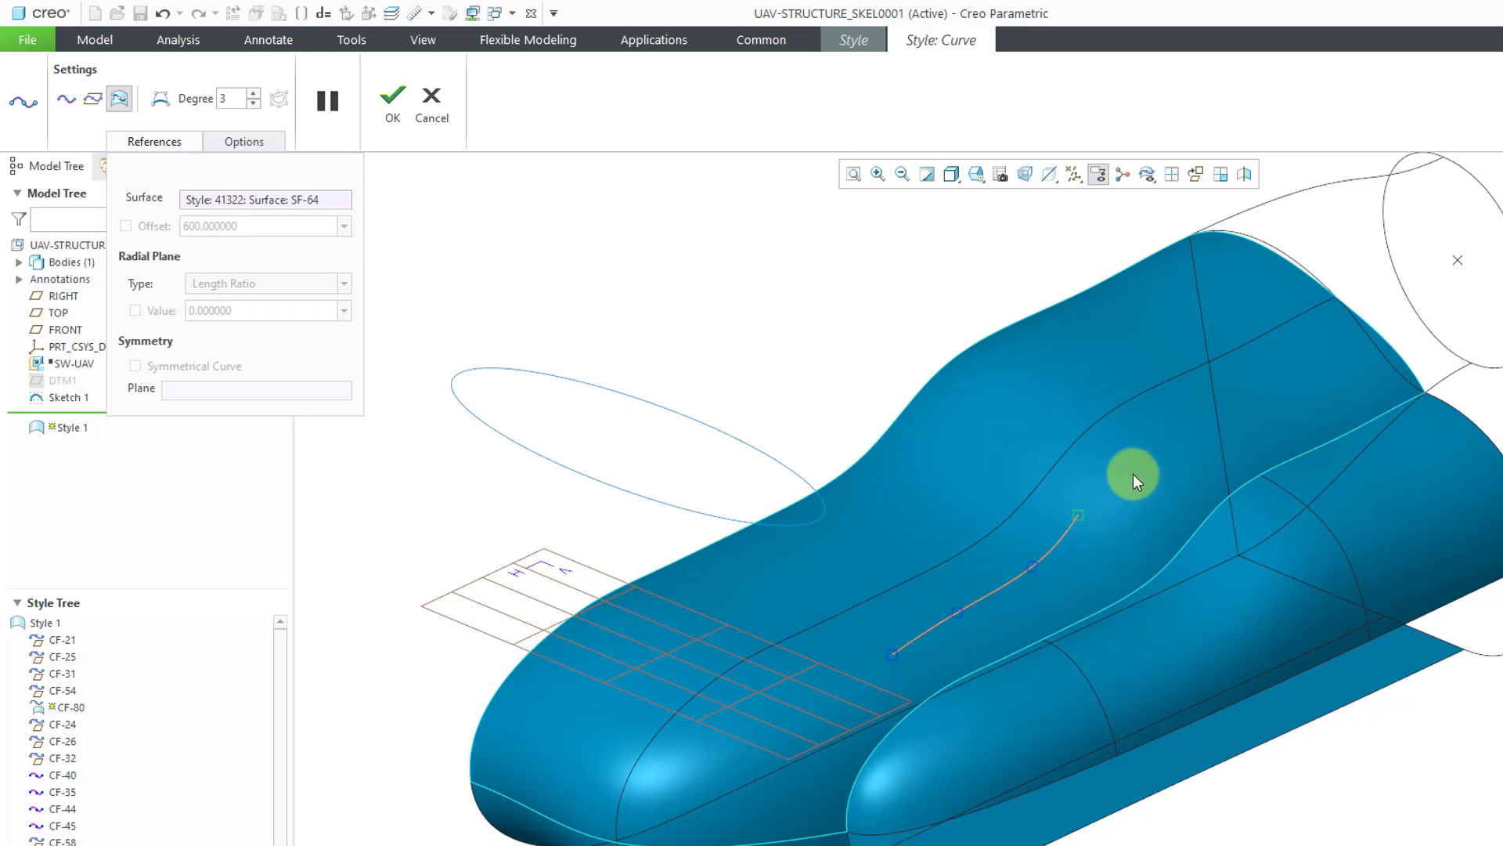
left_click(1133, 473)
left_click(1200, 427)
left_click(1259, 401)
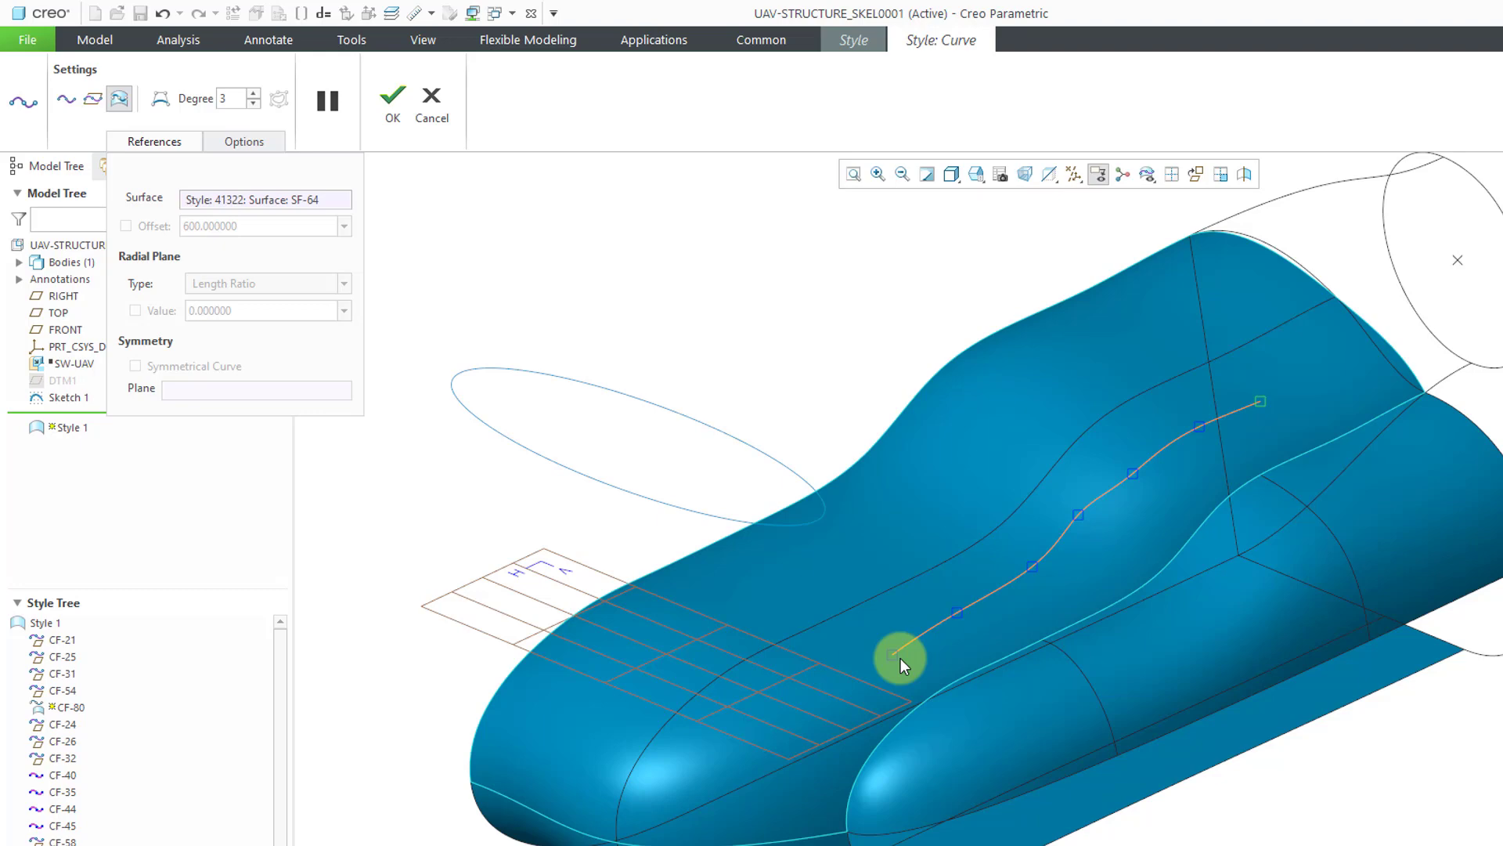
mouse_move(907, 671)
middle_mouse_down()
mouse_move(946, 678)
mouse_move(898, 678)
middle_mouse_up()
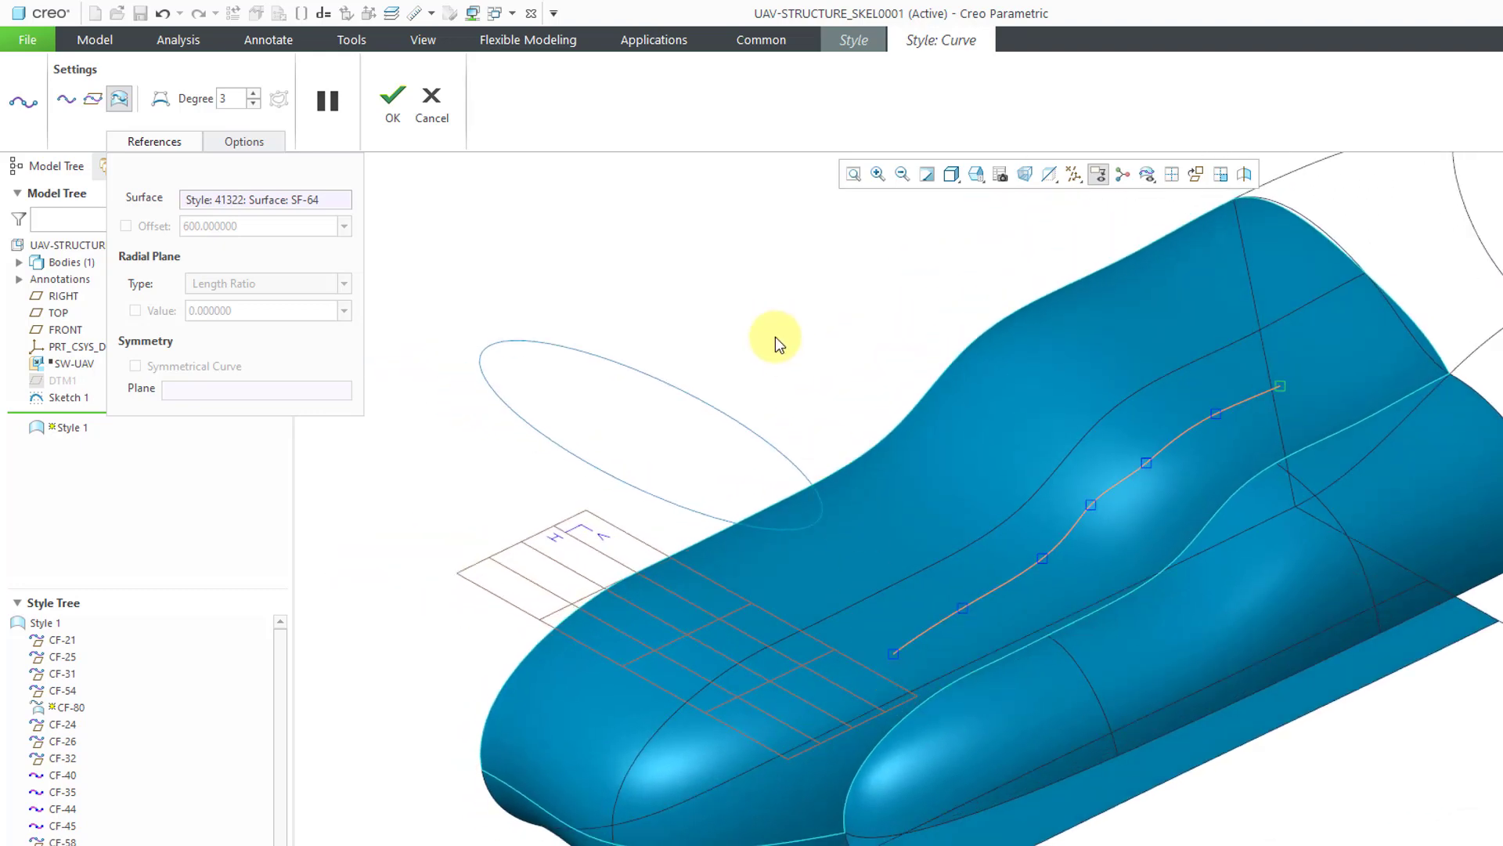
Finish the top curve and start a new SF-64 curve with five points across the upper front.
middle_click(789, 374)
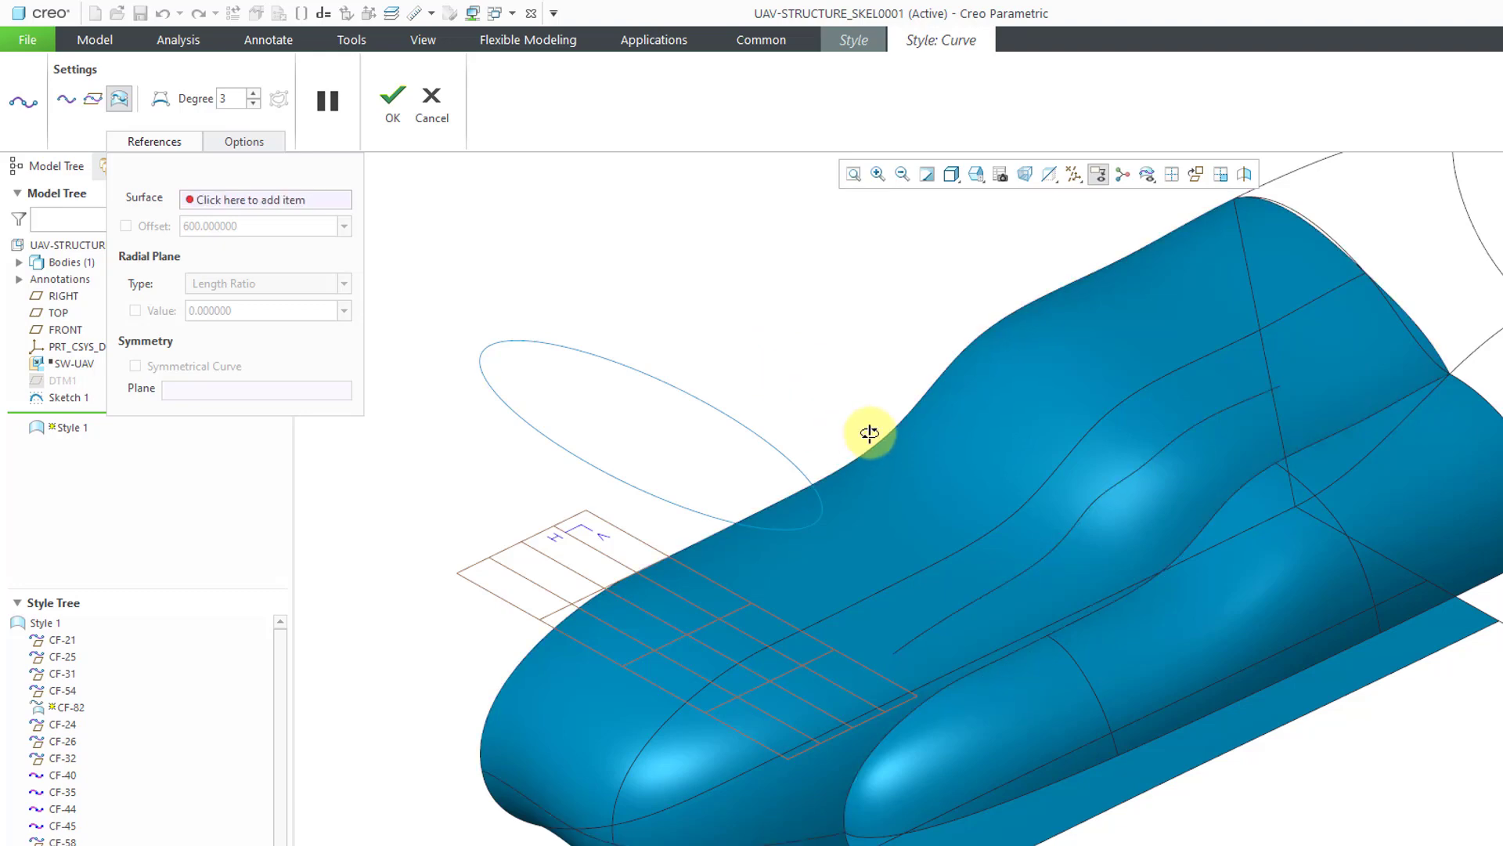
middle_click_drag(869, 433, 930, 453)
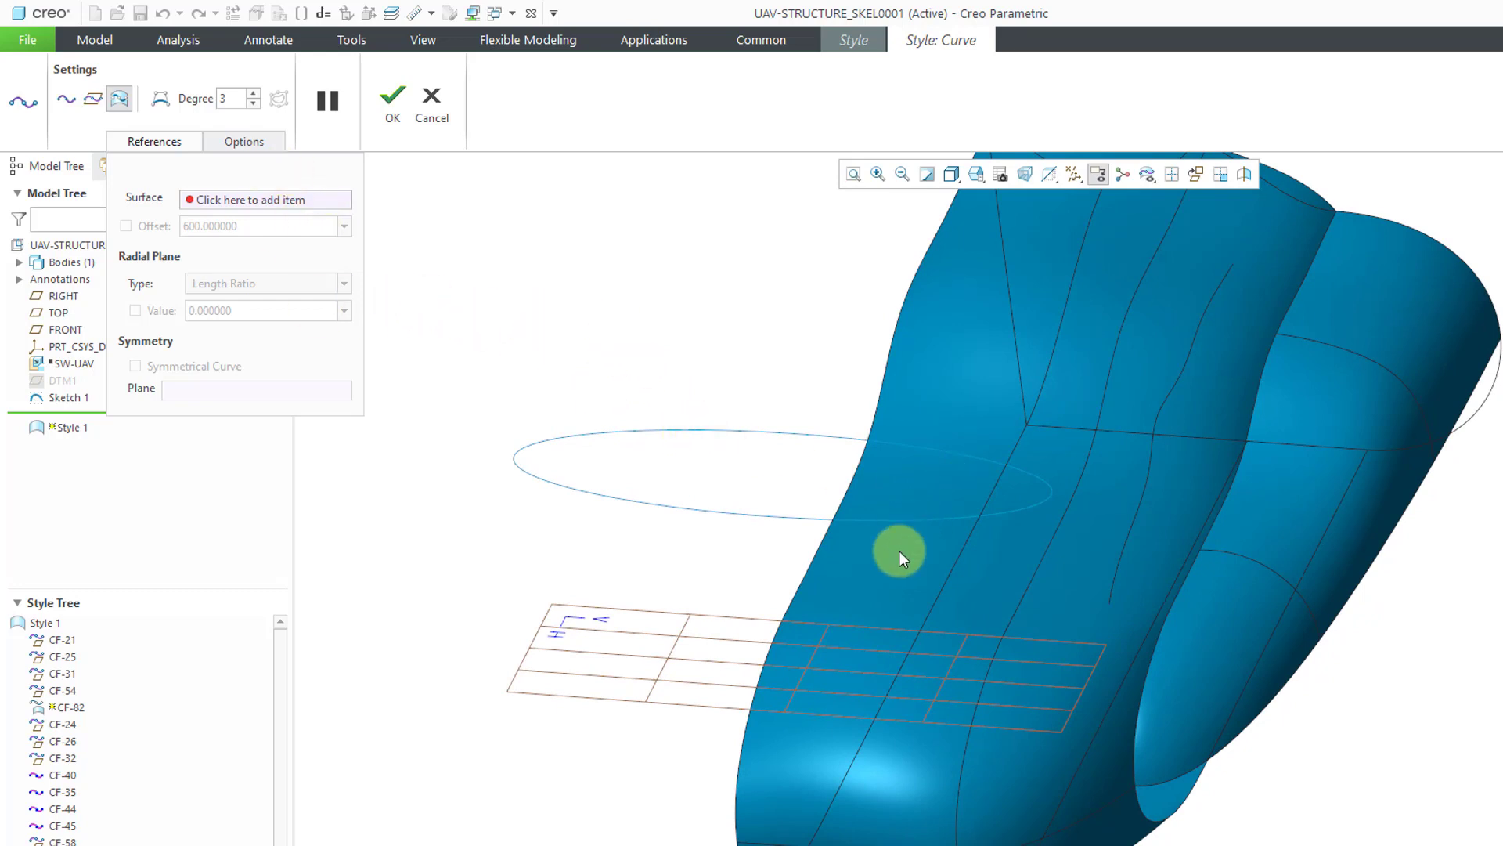
left_click(849, 570)
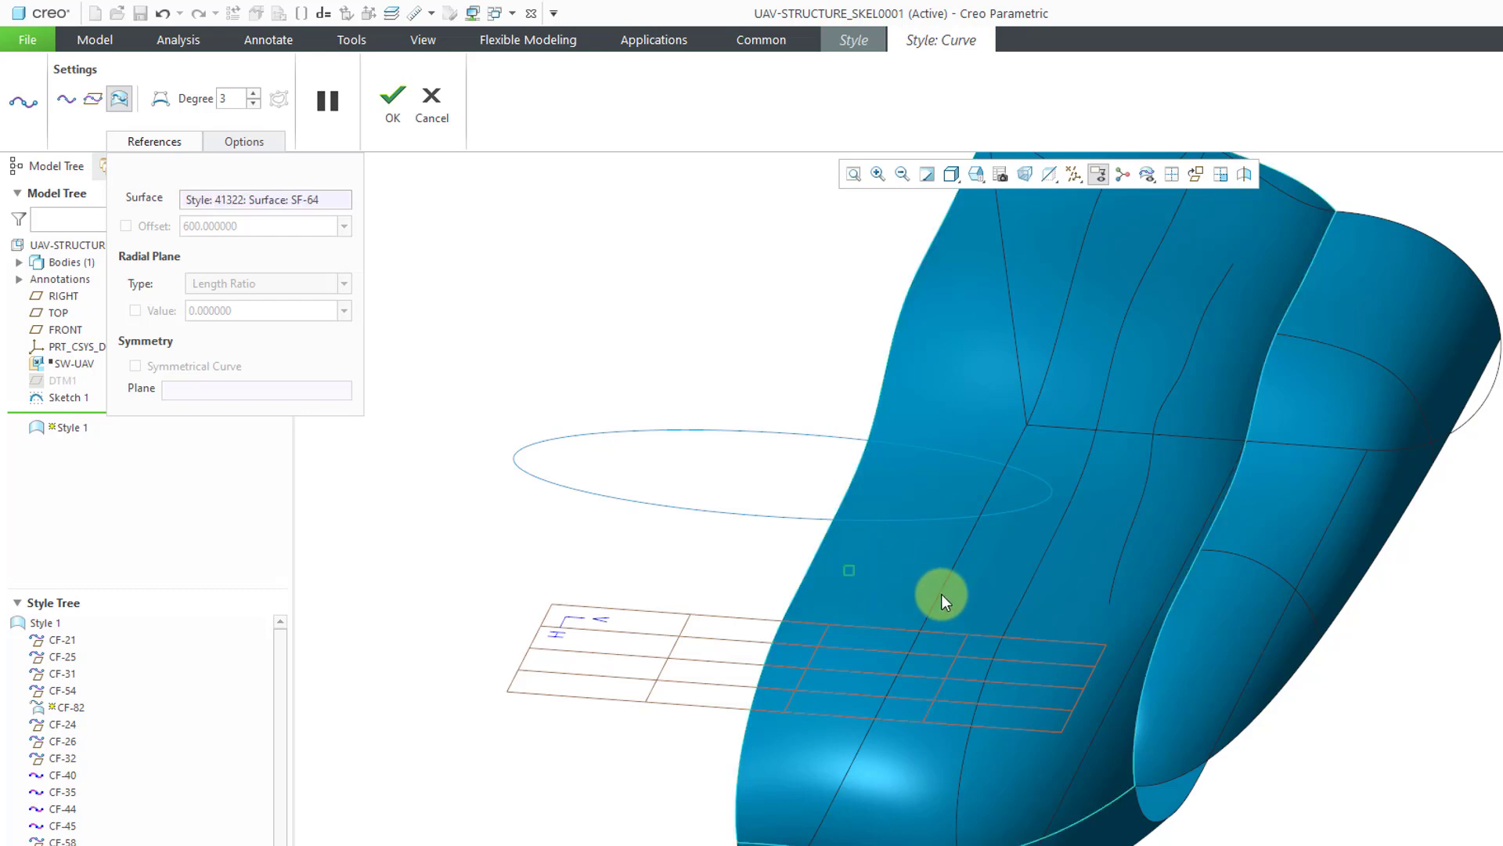
left_click(968, 596)
left_click(1032, 548)
left_click(1082, 512)
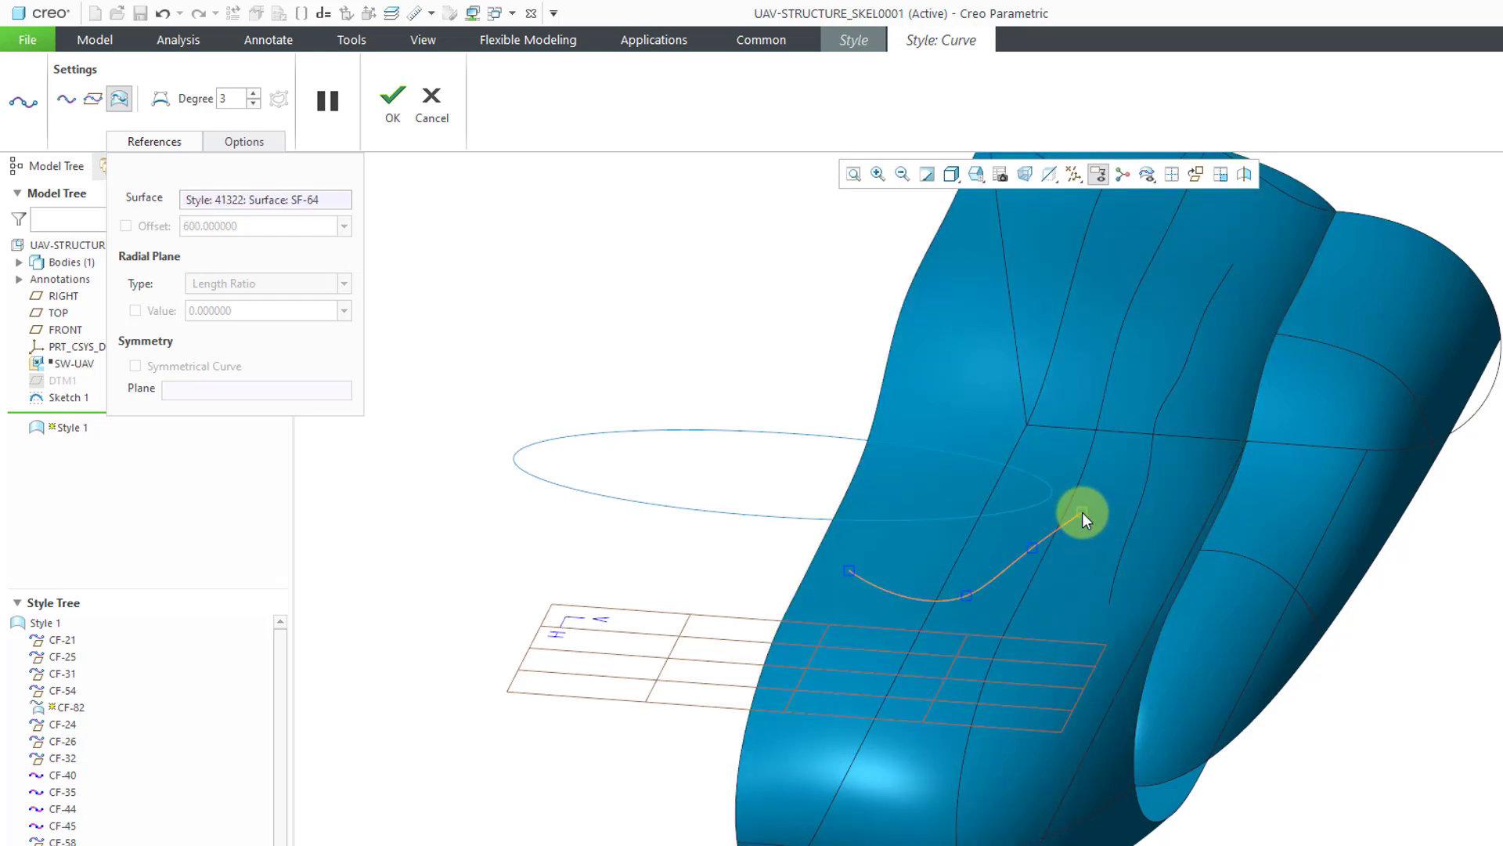
left_click(1110, 503)
Bring the SF-64 curve up and back to its start point, closing it into a loop.
left_click(1091, 368)
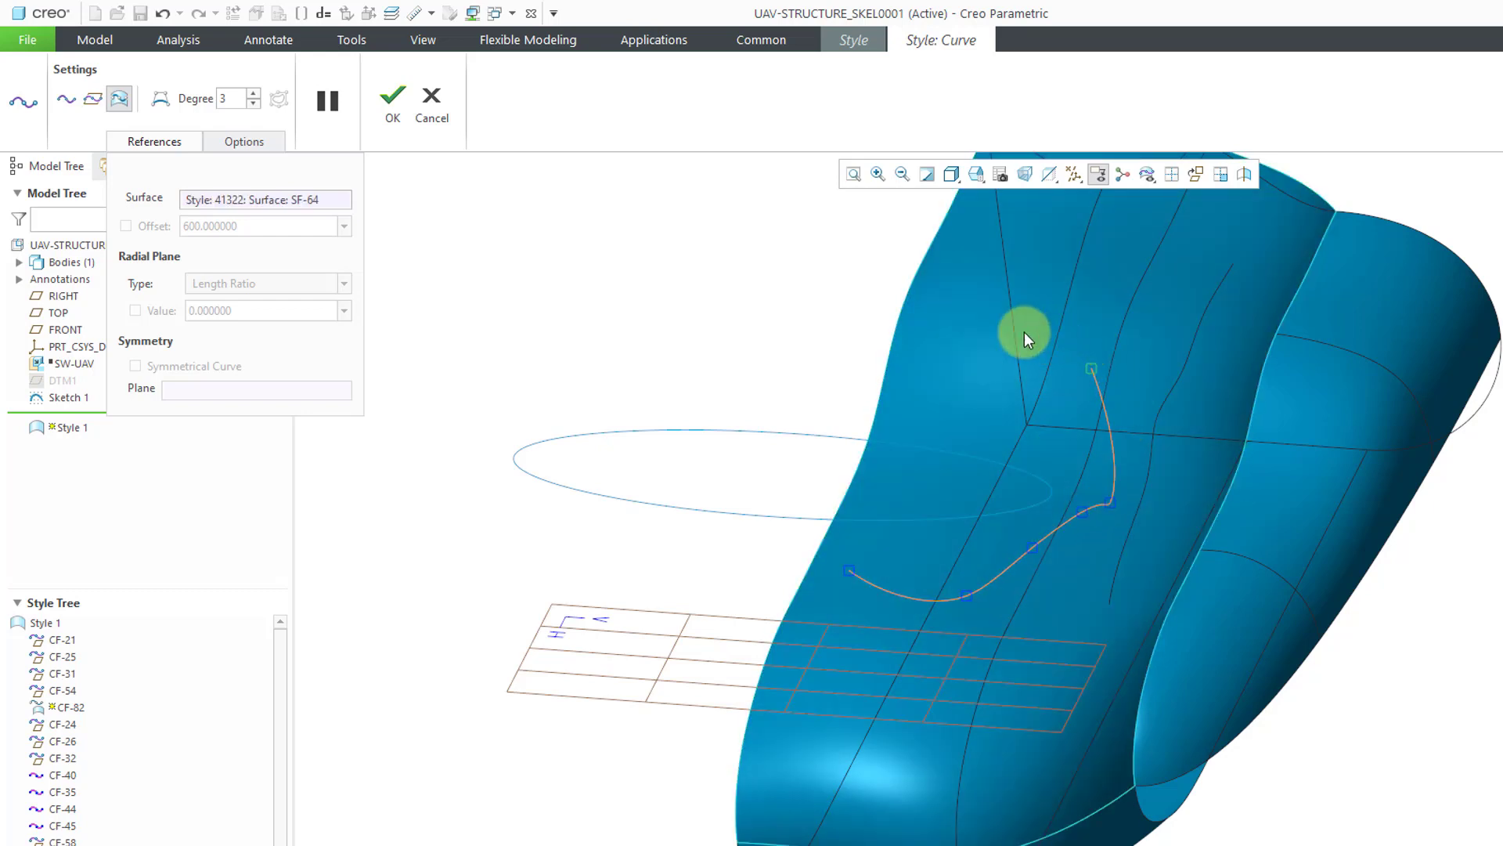
left_click(999, 328)
left_click(938, 383)
left_click(880, 468)
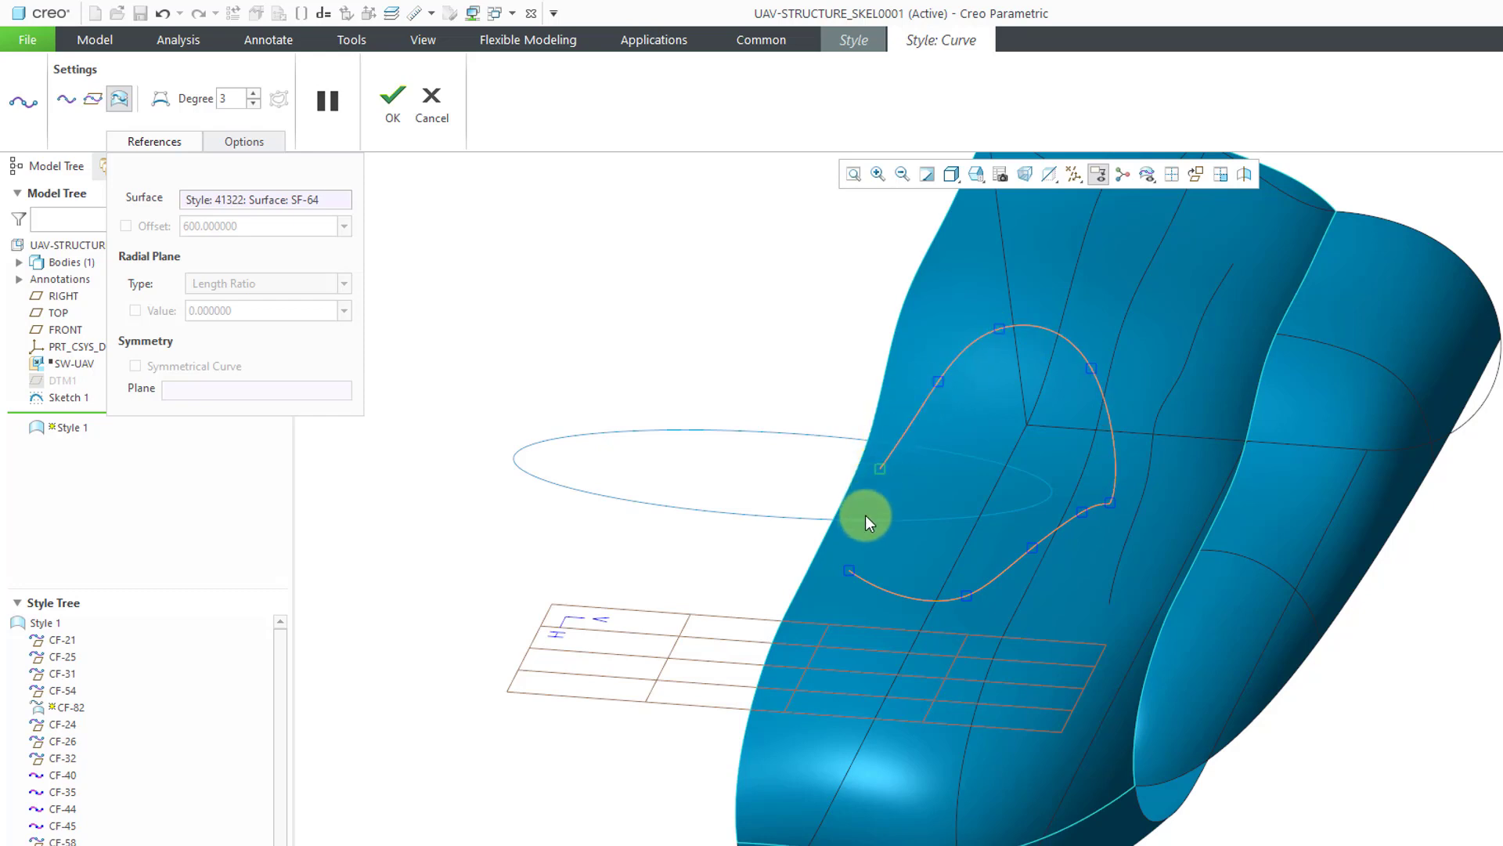
left_click(849, 571)
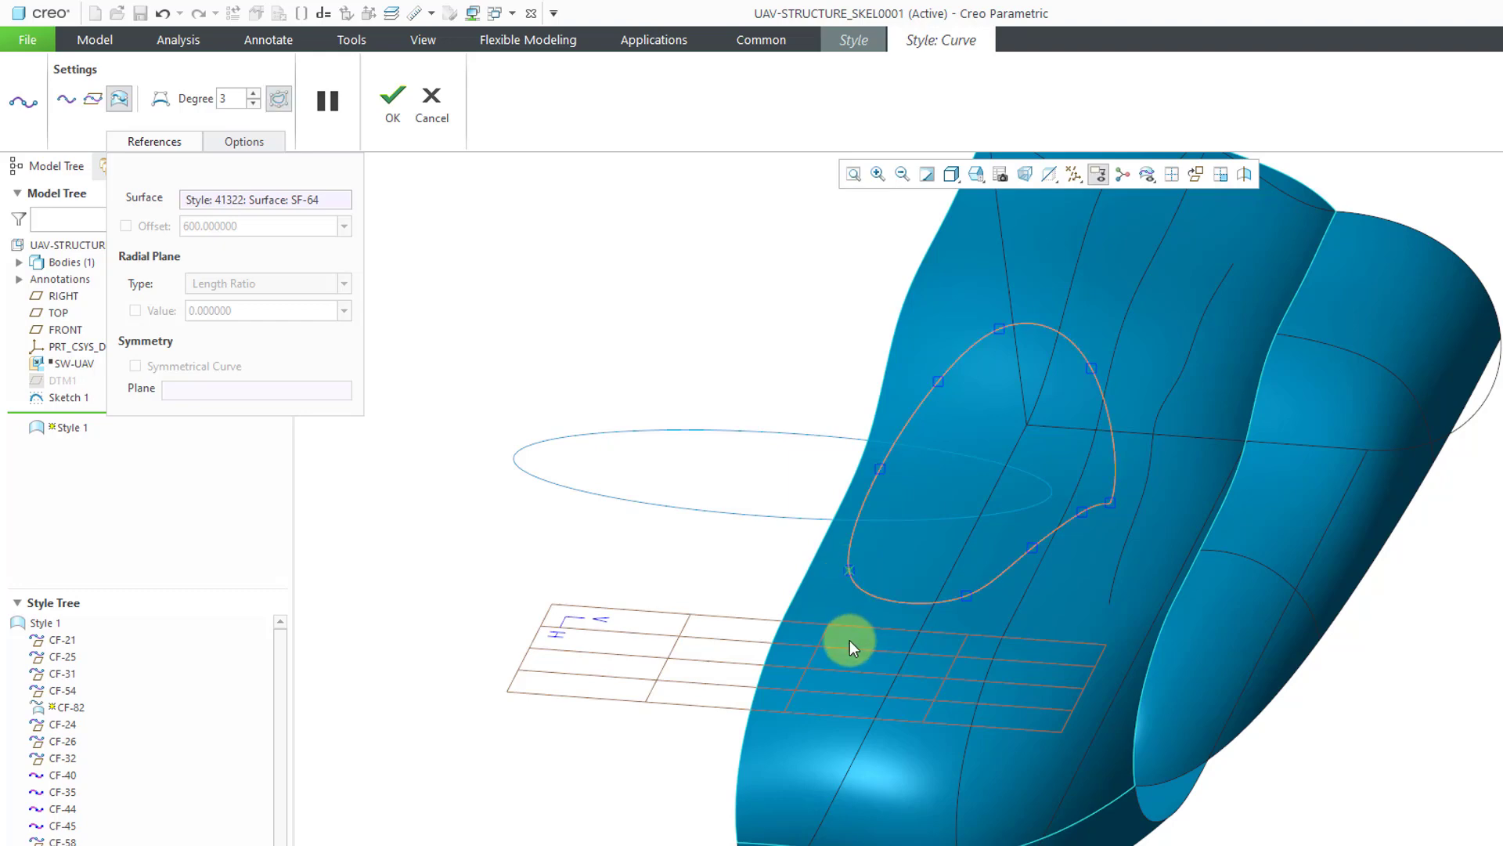
mouse_move(879, 554)
middle_mouse_down()
mouse_move(818, 585)
mouse_move(826, 614)
middle_mouse_up()
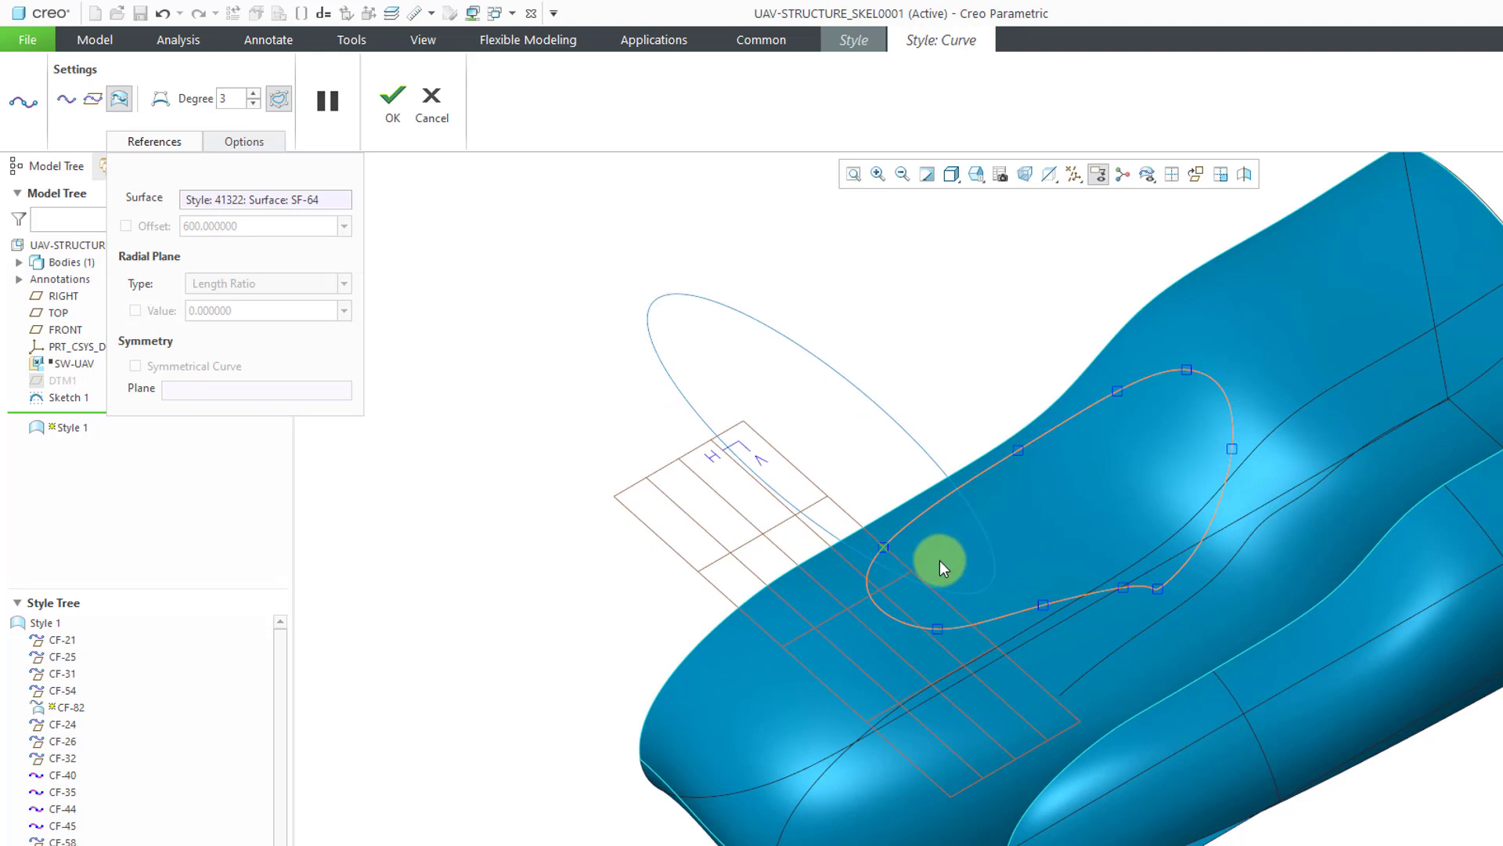
middle_click_drag(940, 561, 984, 540)
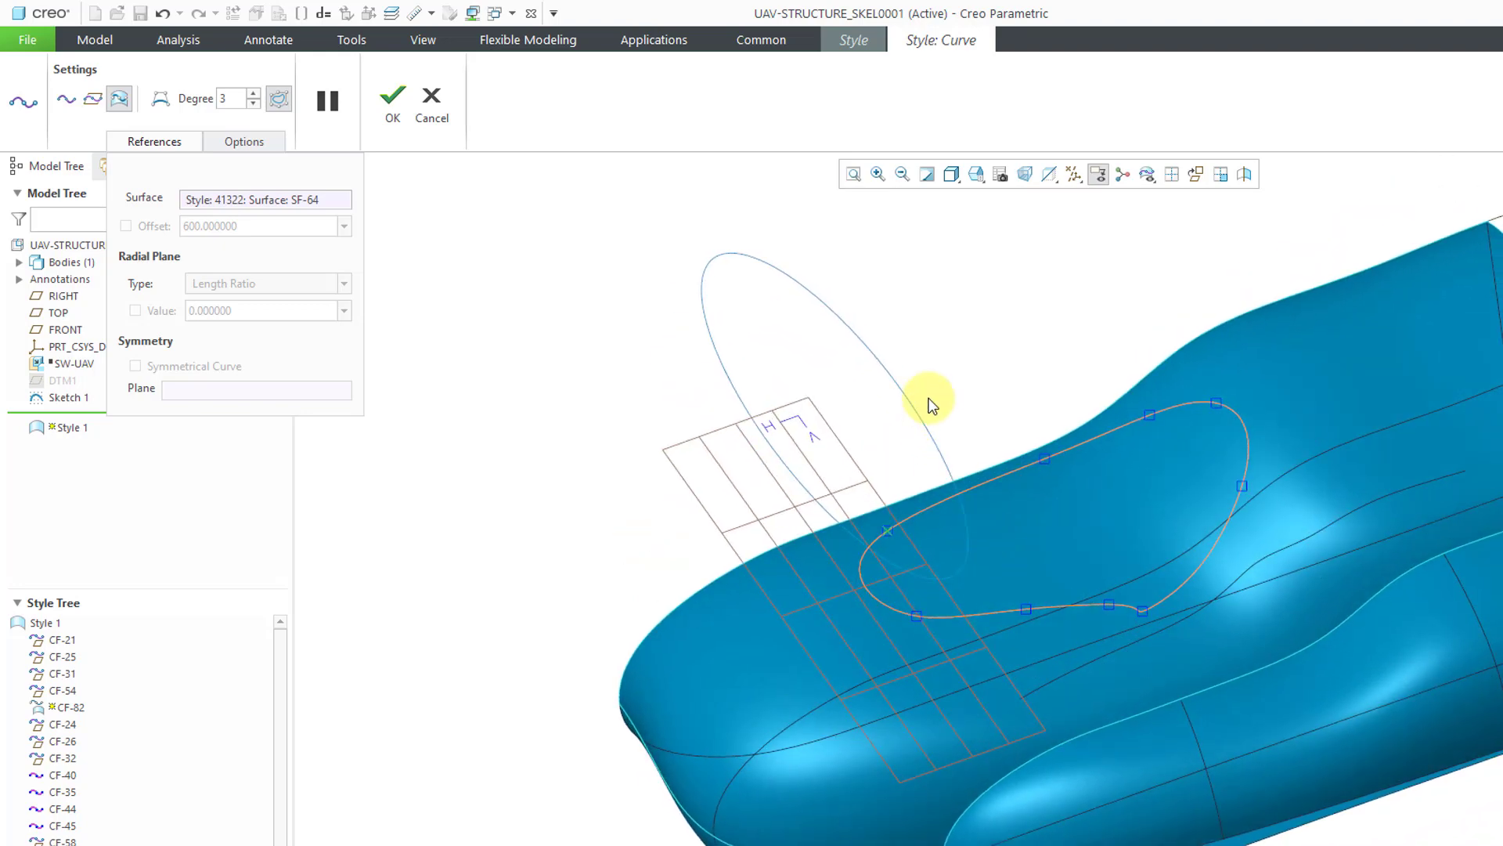
Finish the loop, then draw a five-point hooked COS curve on SF-64 near mid-body.
middle_click(953, 363)
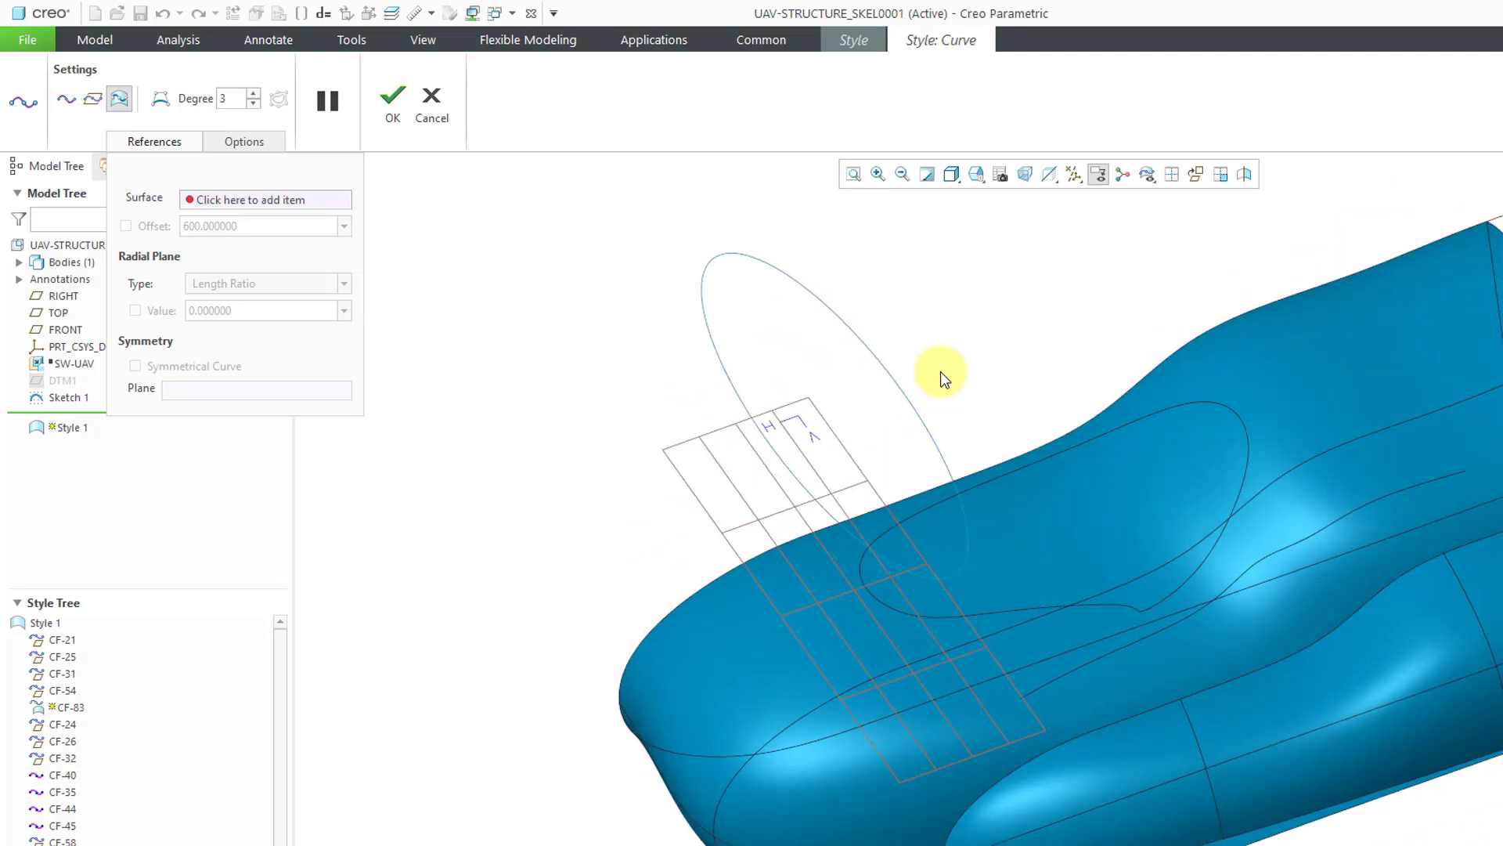
middle_click_drag(1027, 389, 1179, 340)
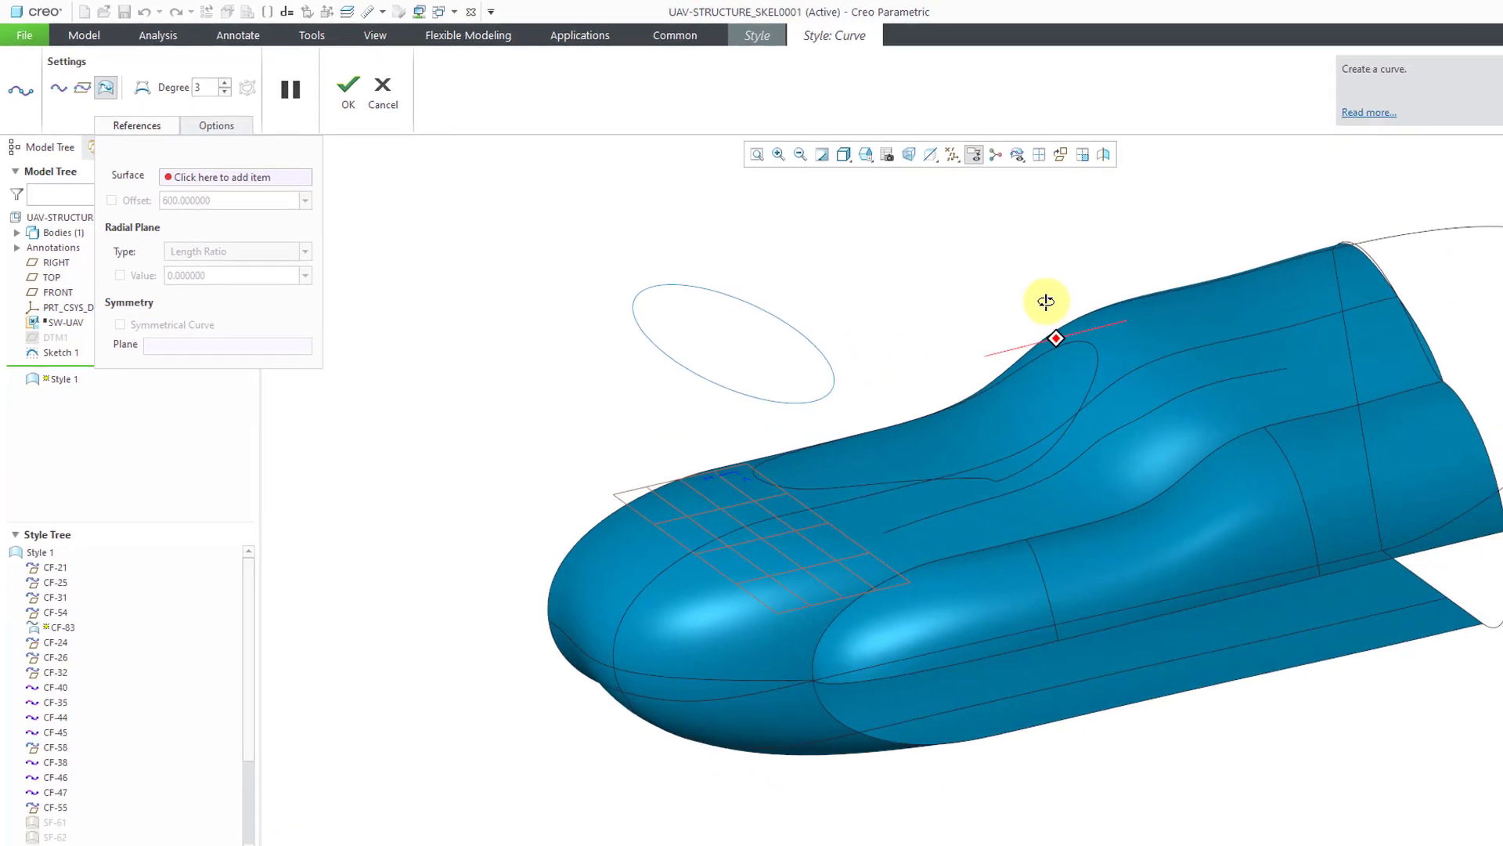
middle_click_drag(1047, 301, 1085, 317)
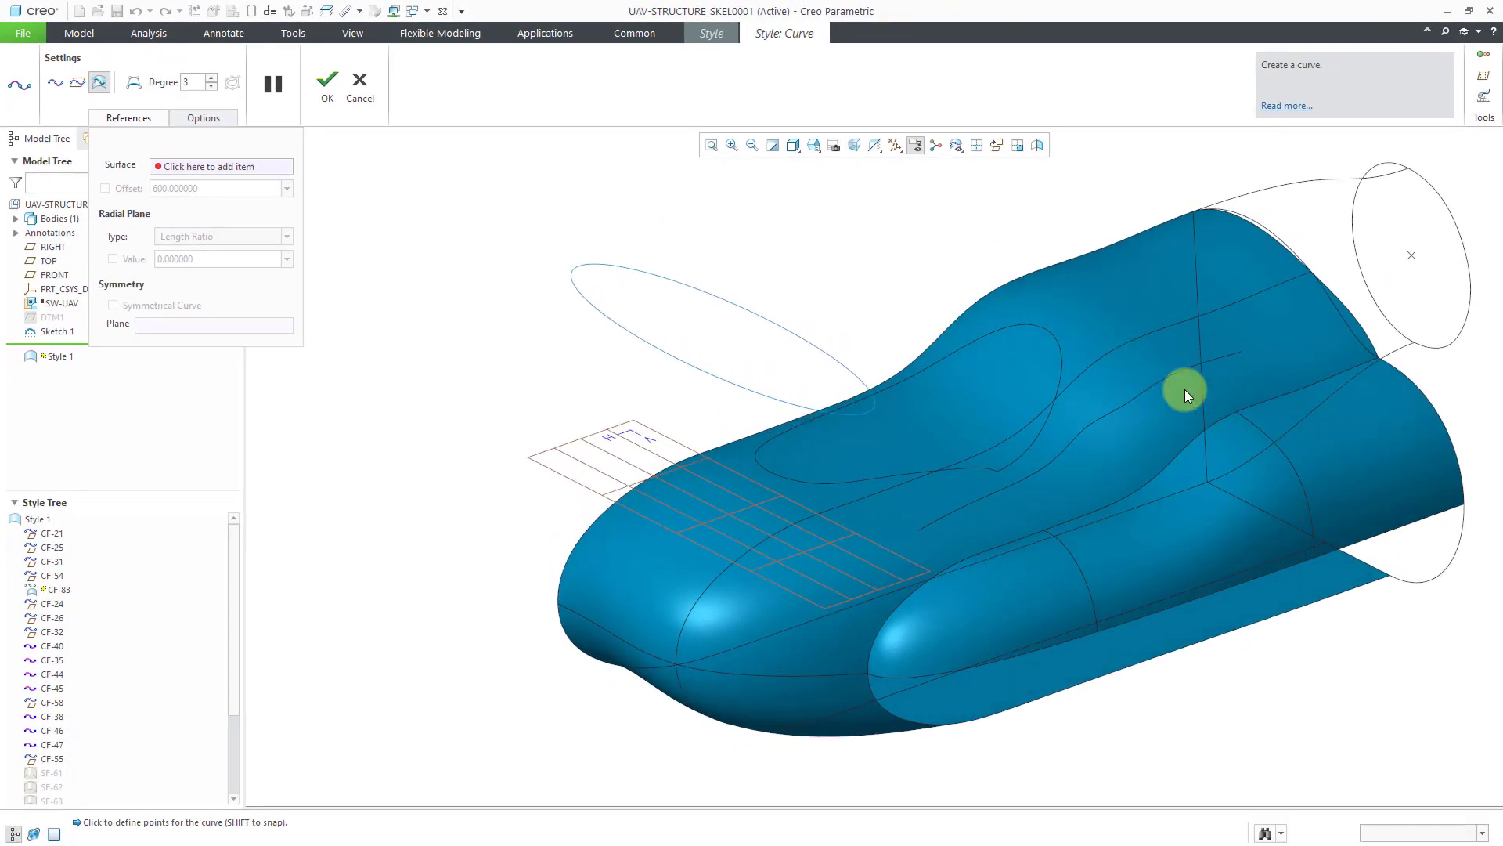
left_click(1117, 421)
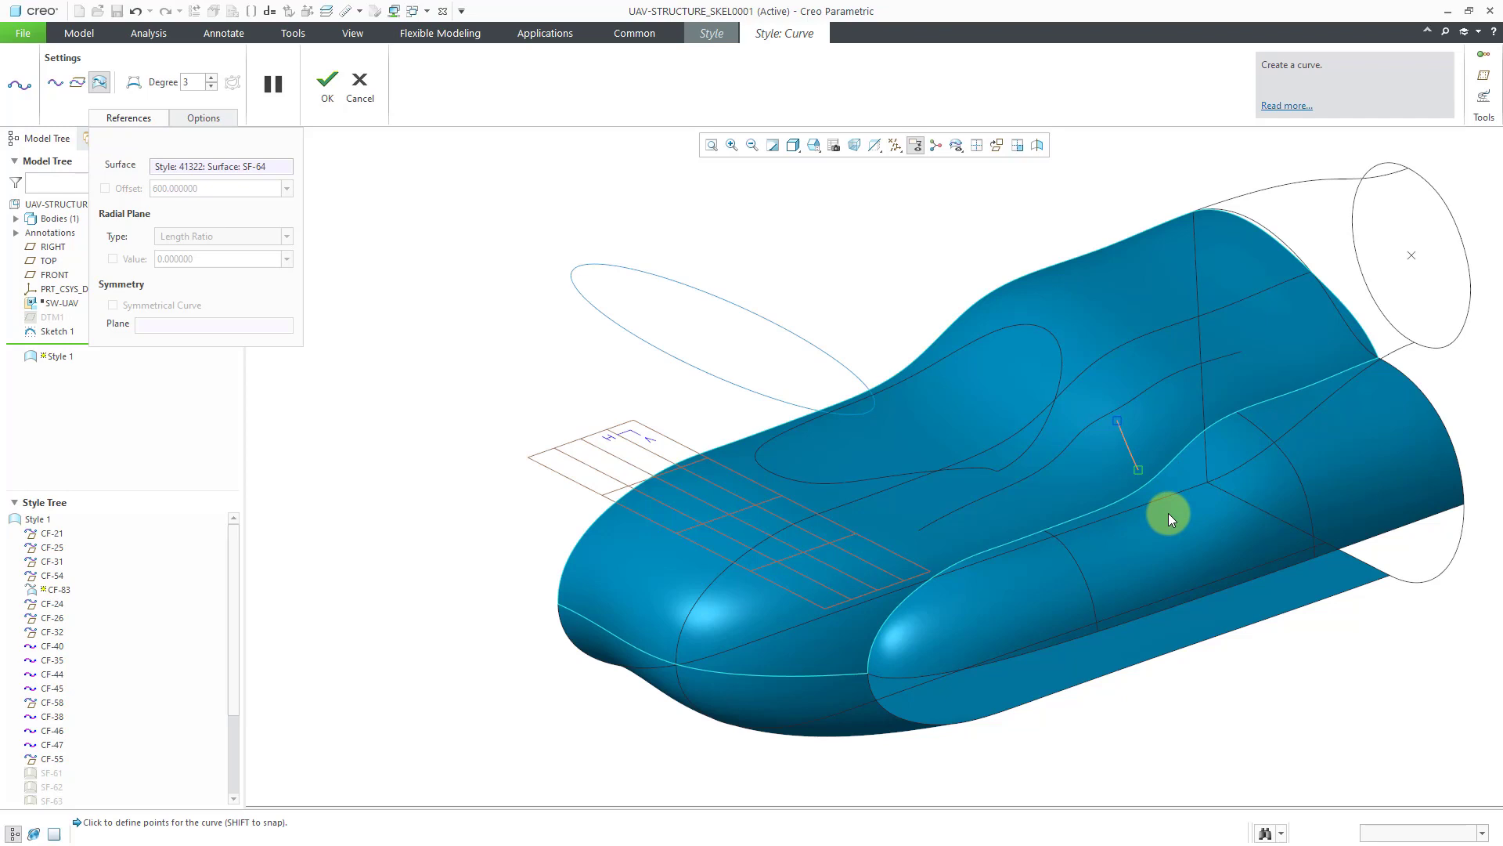
left_click(1186, 424)
left_click(1230, 387)
left_click(1194, 360)
left_click(1159, 343)
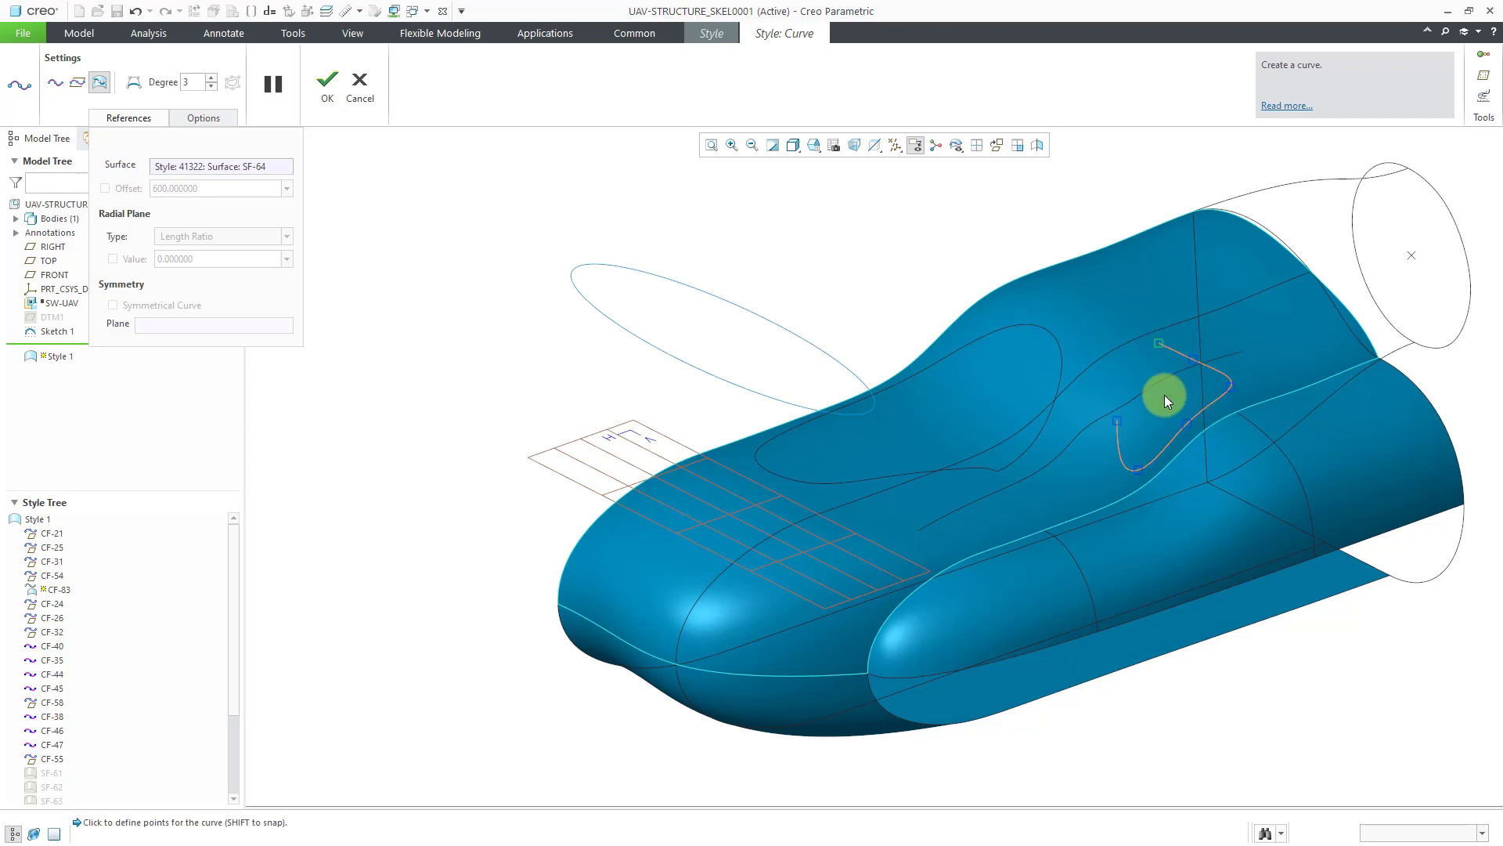
left_click(328, 84)
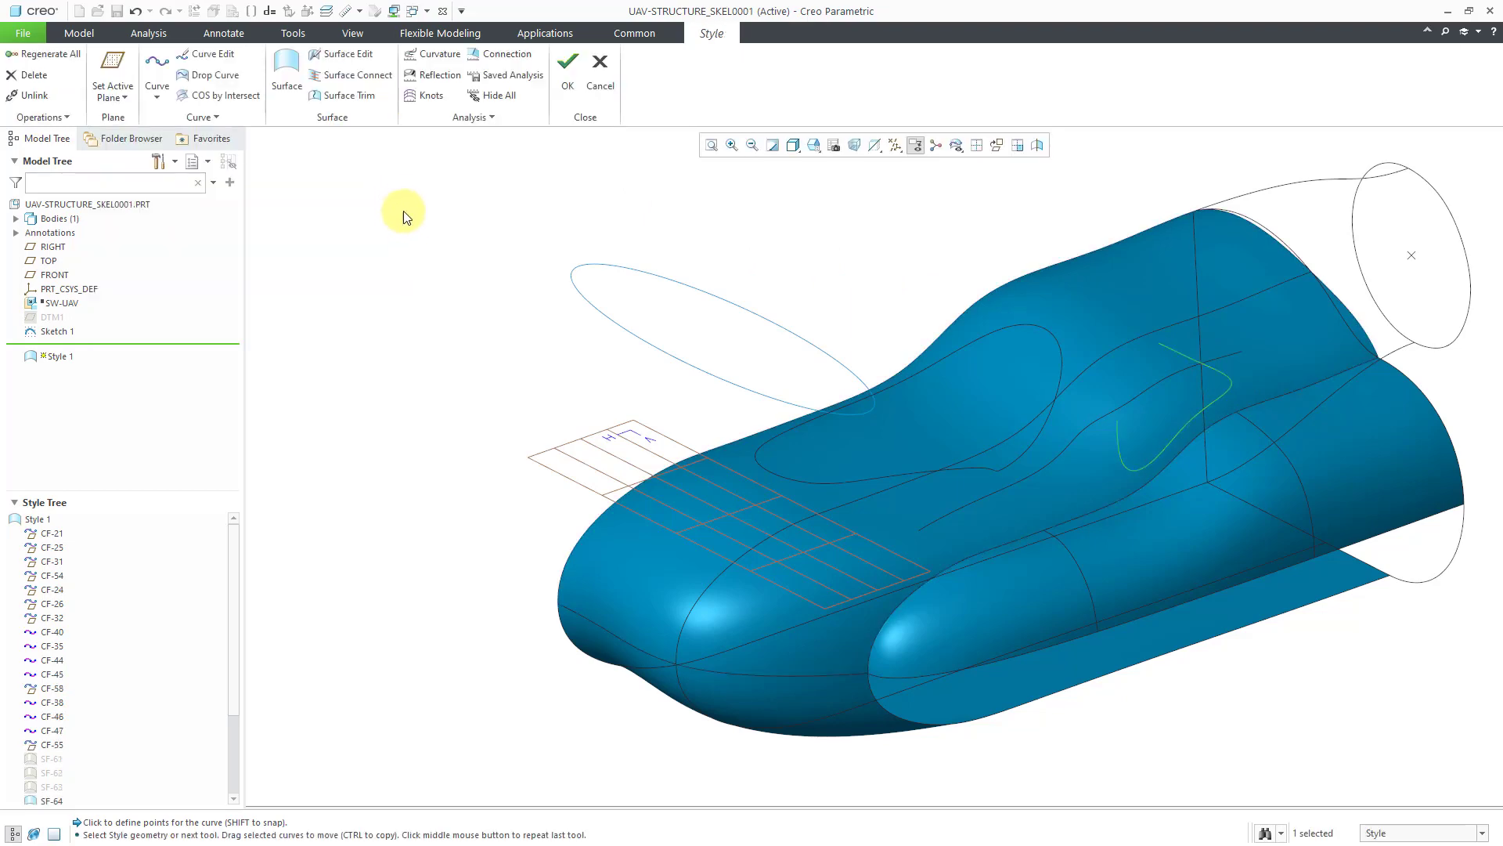
mouse_move(673, 437)
middle_mouse_down()
mouse_move(715, 430)
mouse_move(661, 439)
mouse_move(649, 421)
mouse_move(661, 436)
middle_mouse_up()
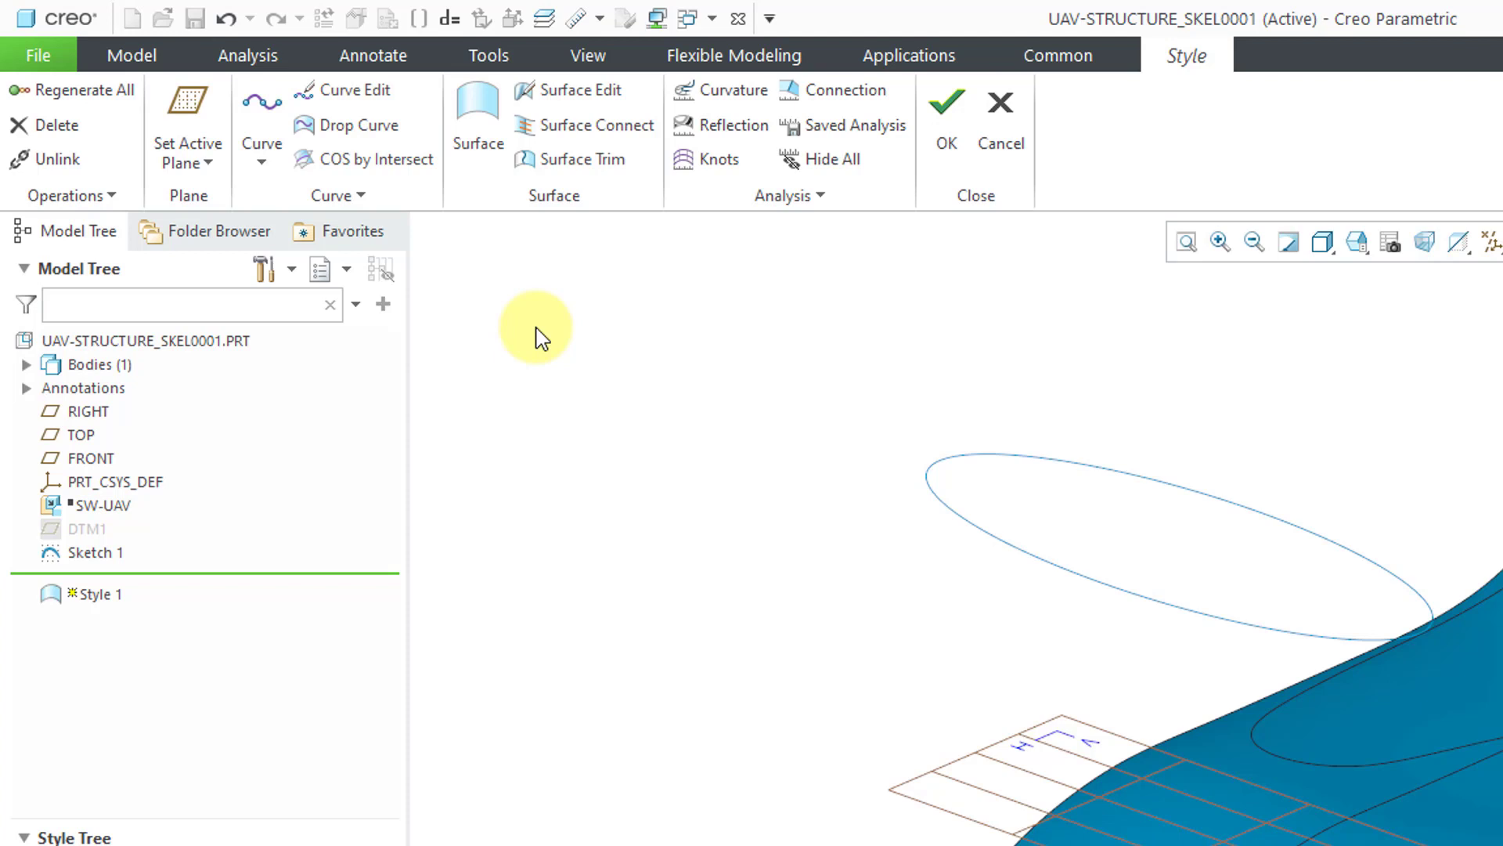
Start a Drop Curve, replacing CF-83 with both arcs of the Sketch 1 ellipse.
left_click(379, 135)
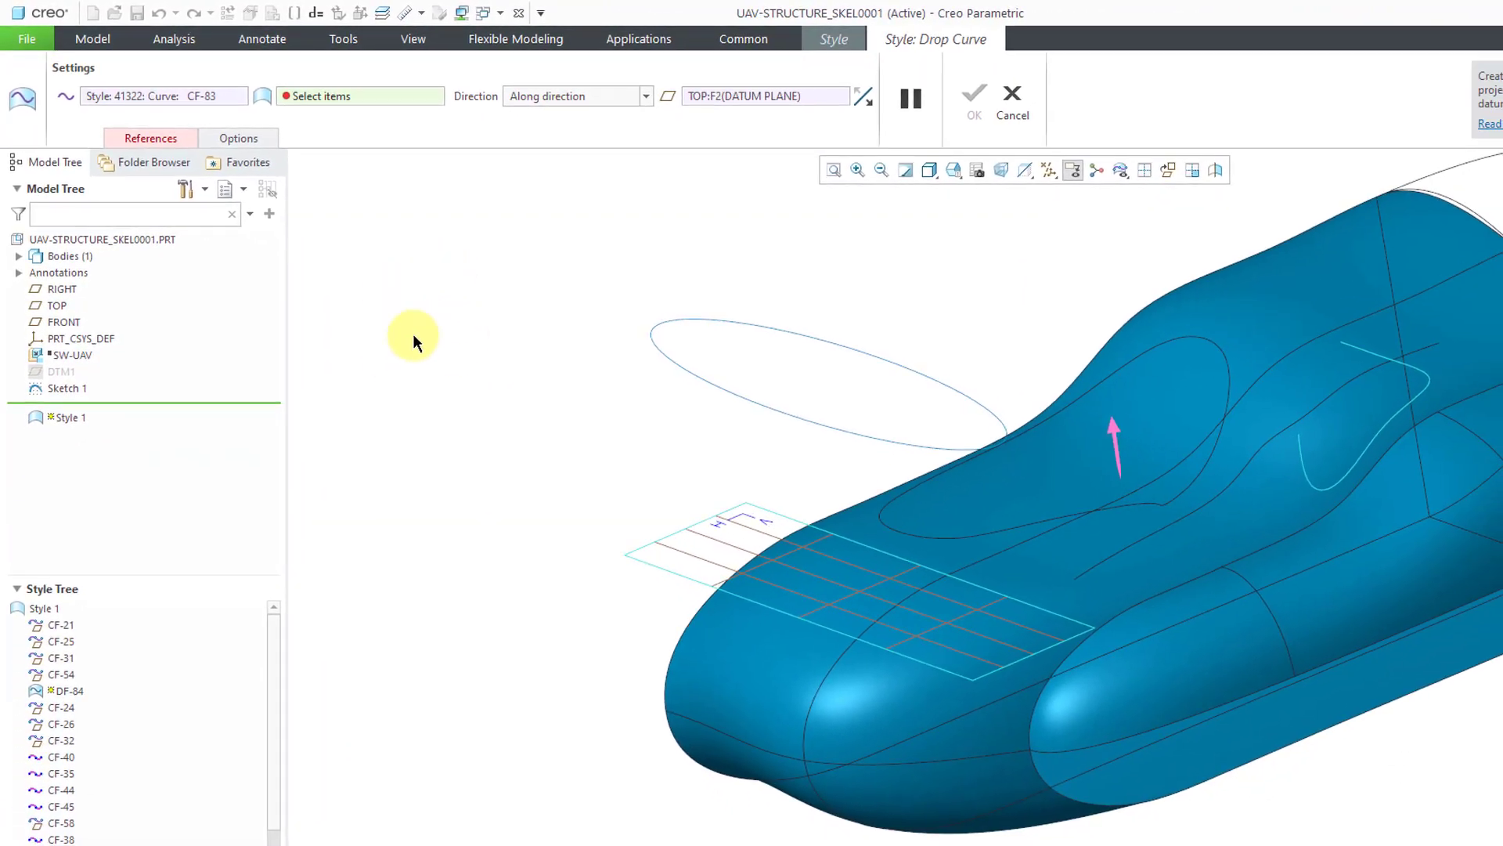
left_click(160, 139)
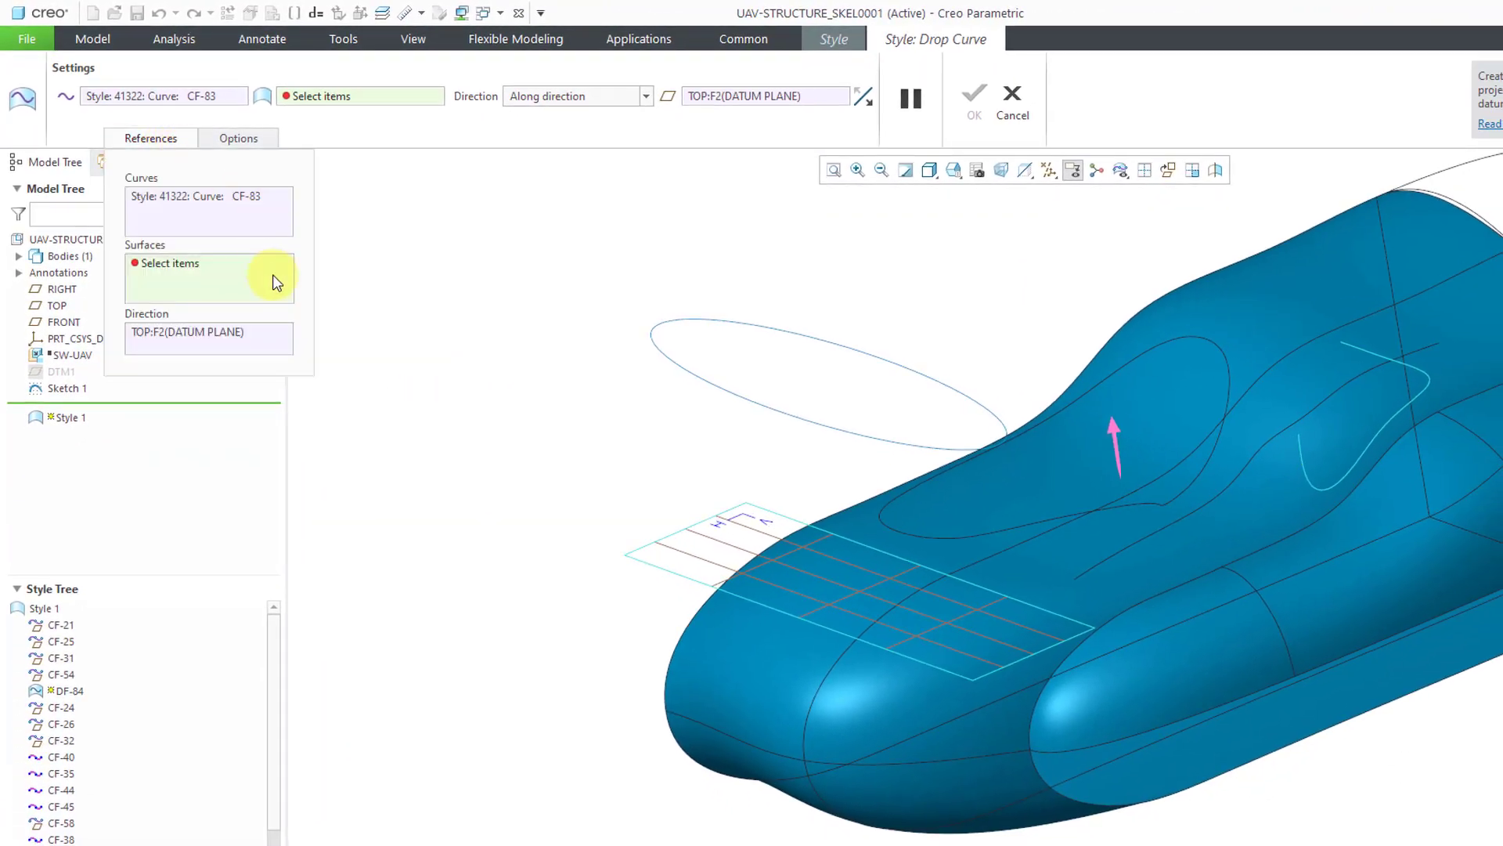
right_click(202, 202)
left_click(259, 213)
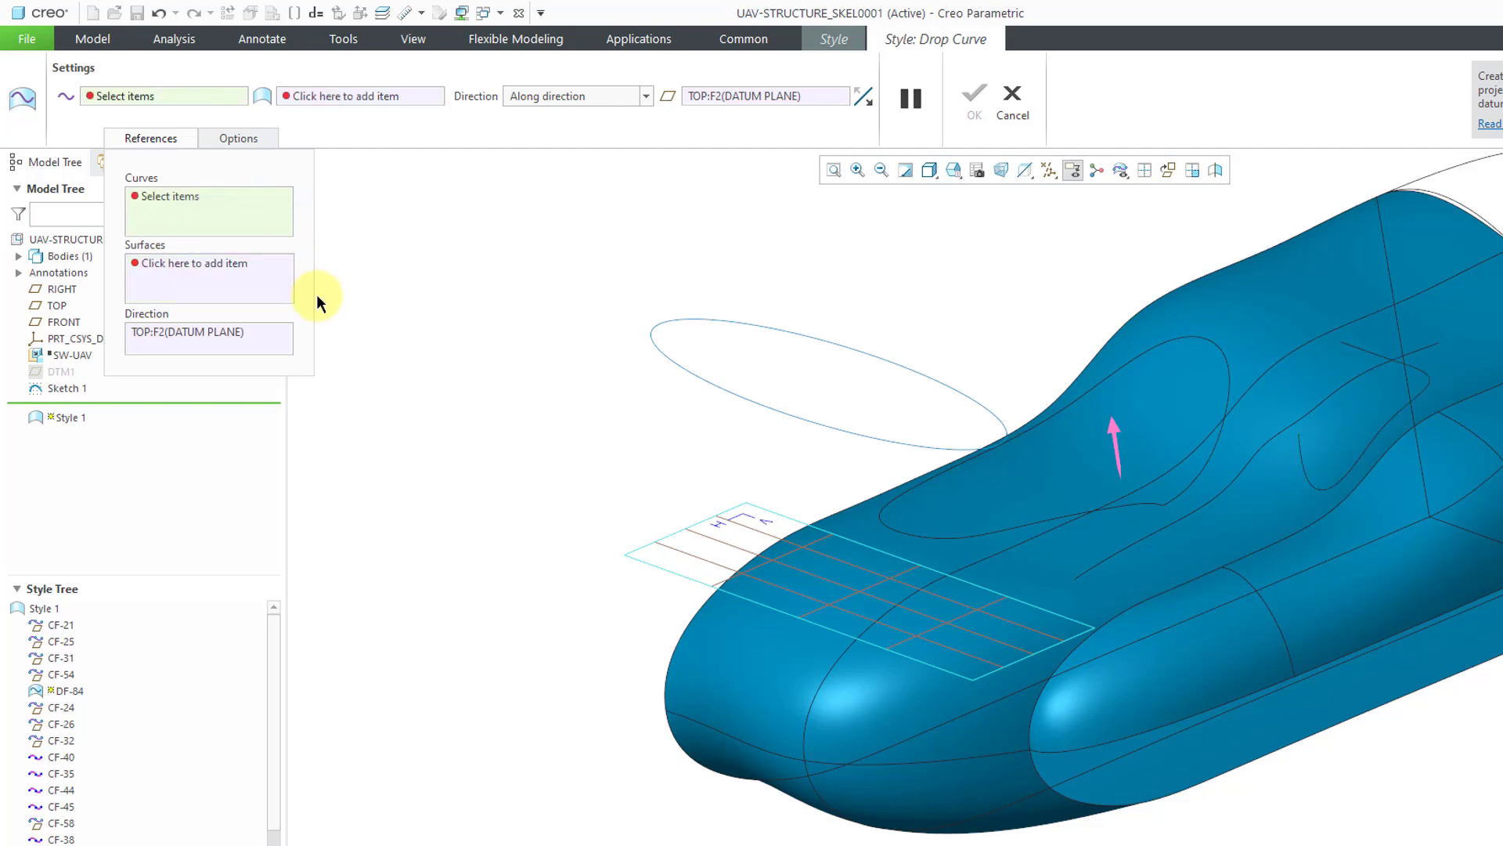
left_click(680, 376)
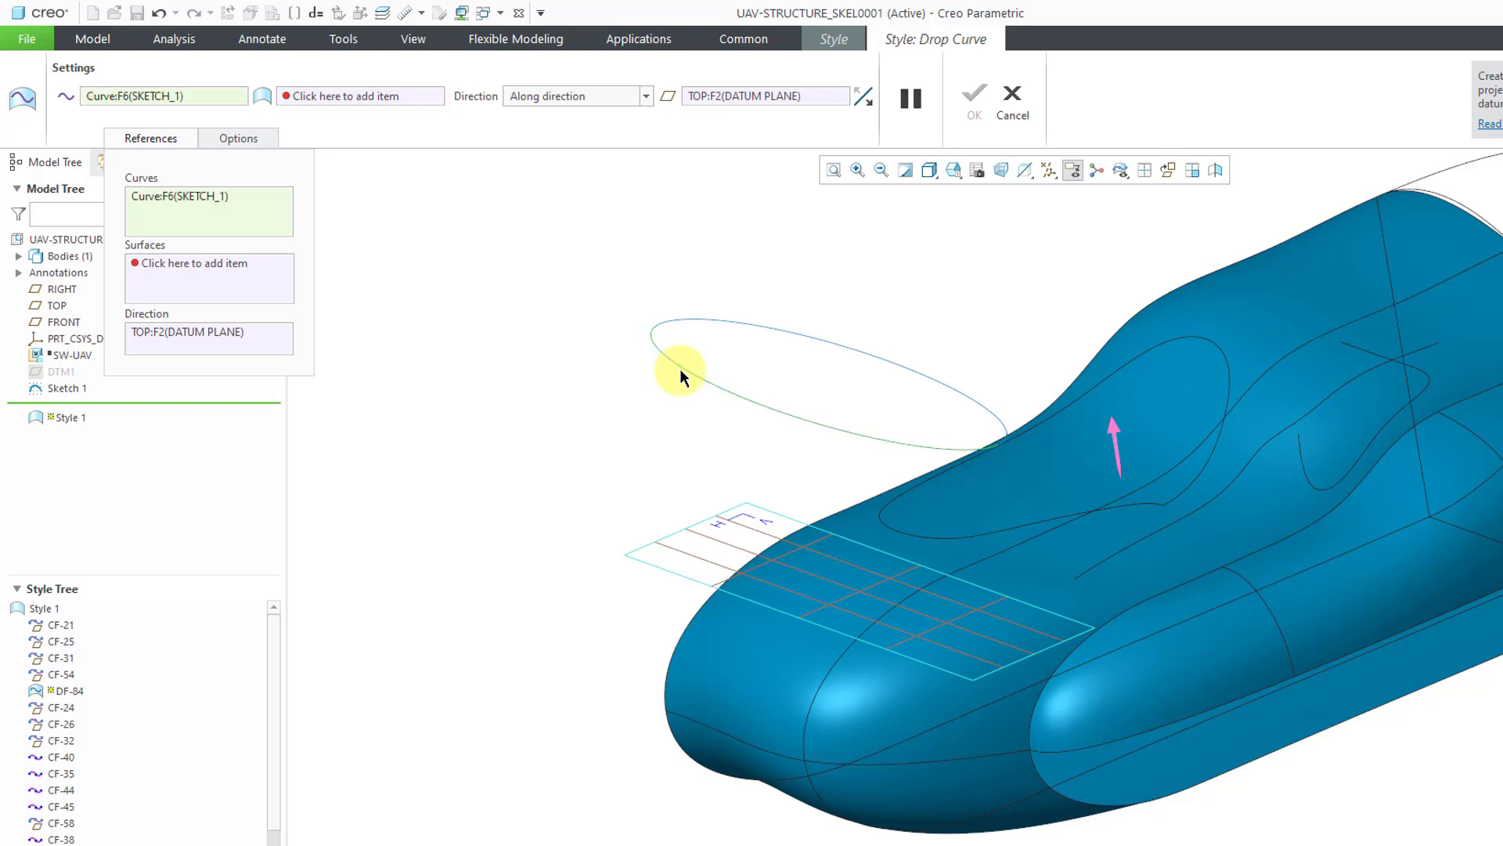
left_click(796, 335, "ctrl")
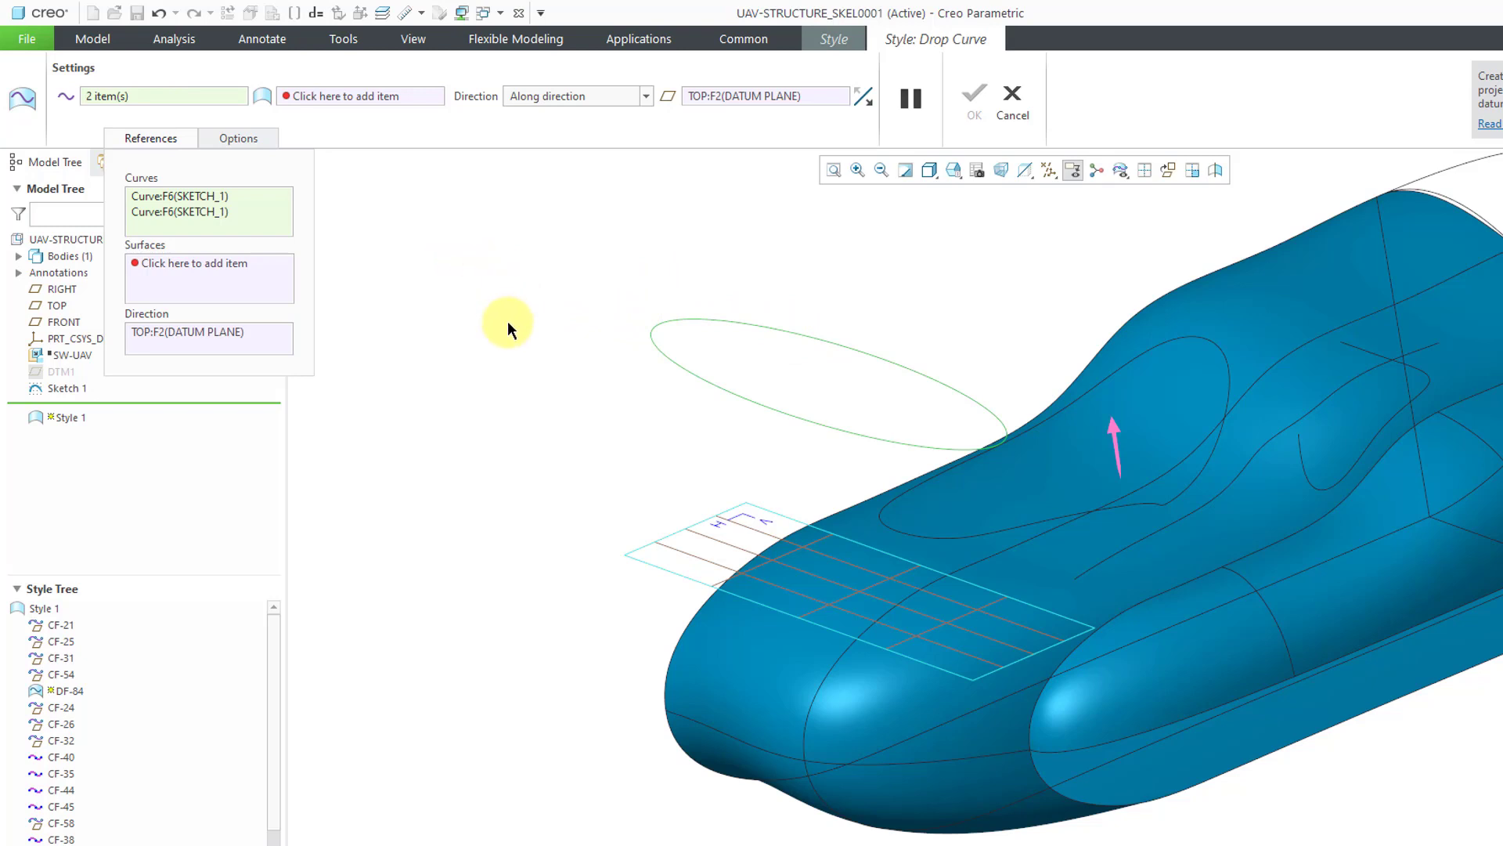
right_click(451, 293)
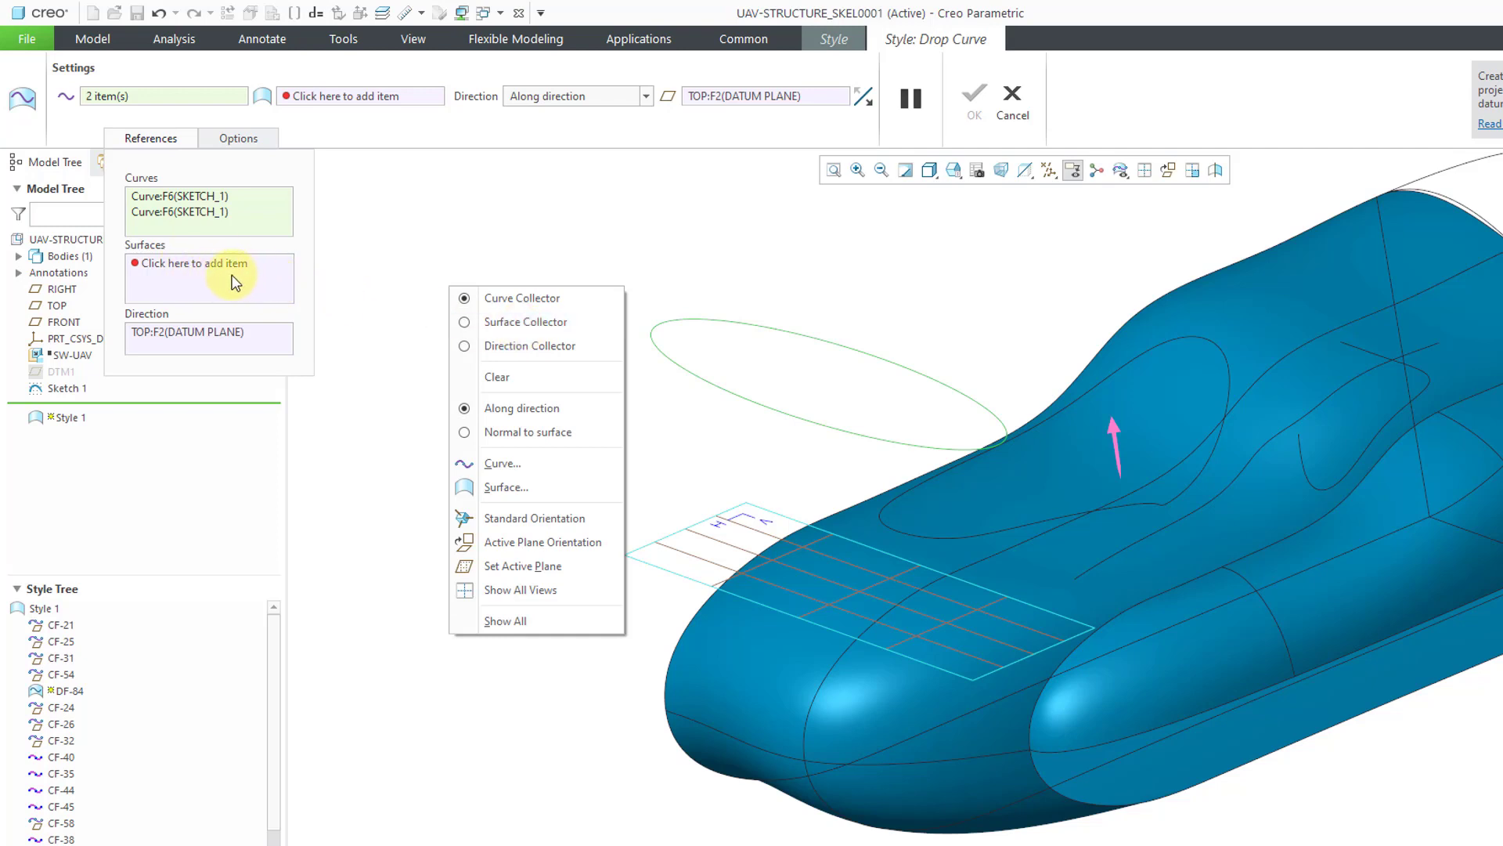
Set body surface SF-64 as the Drop Curve's target surface.
left_click(511, 327)
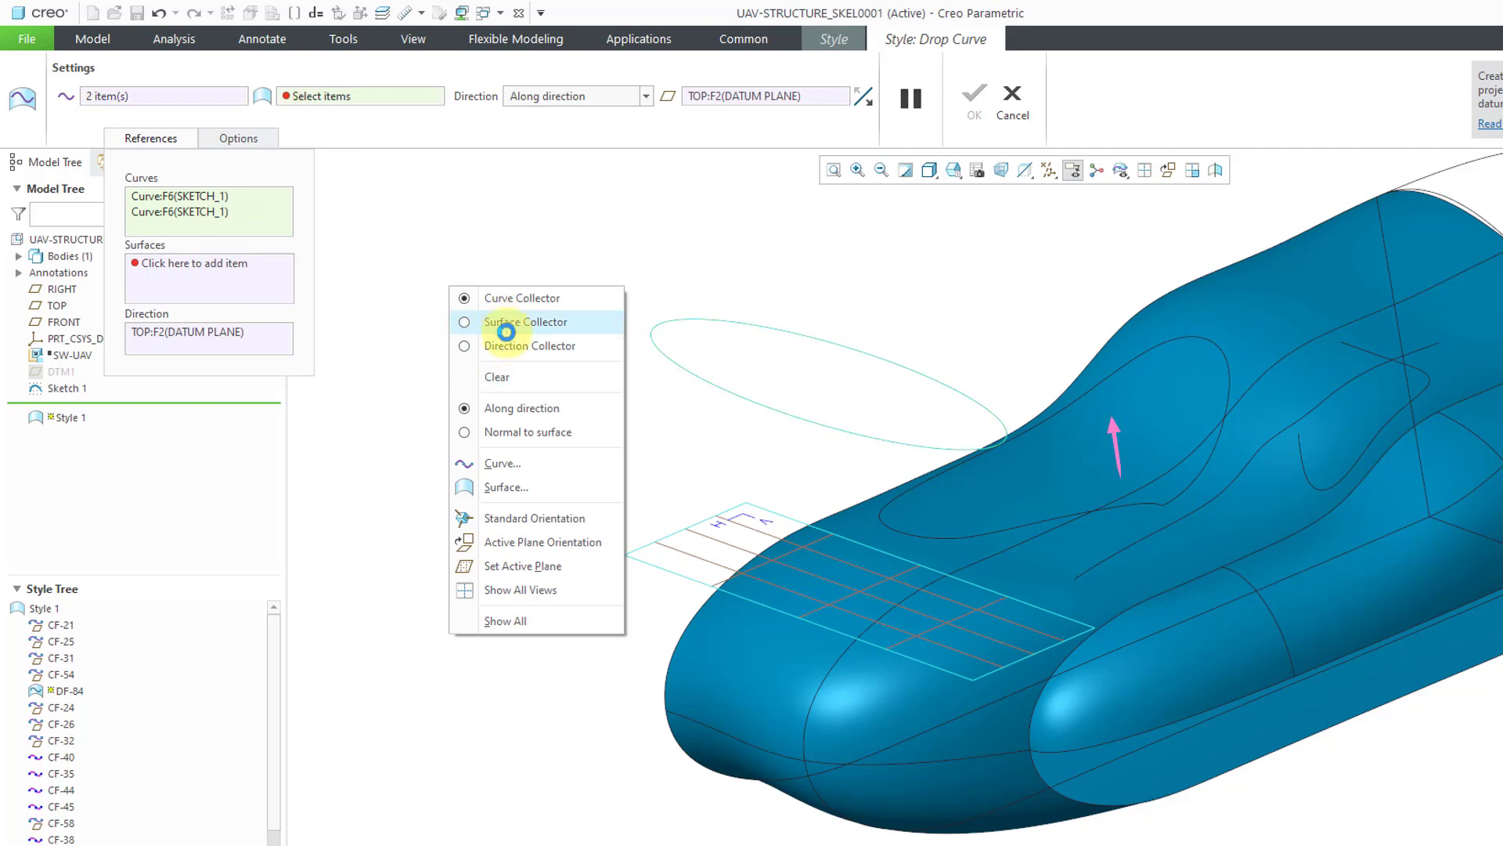
left_click(768, 597)
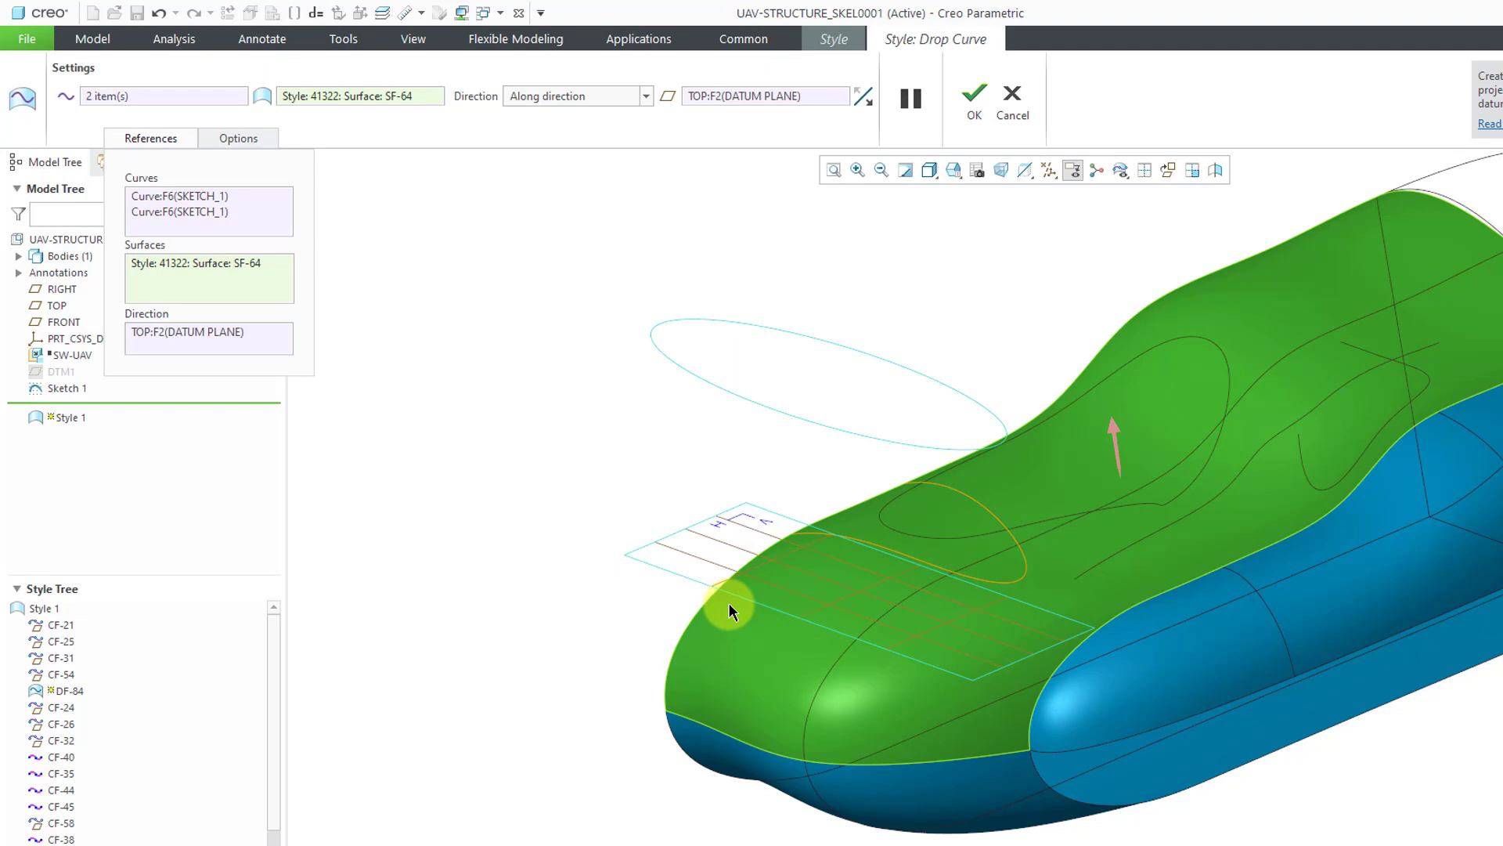
middle_click_drag(614, 594, 647, 616)
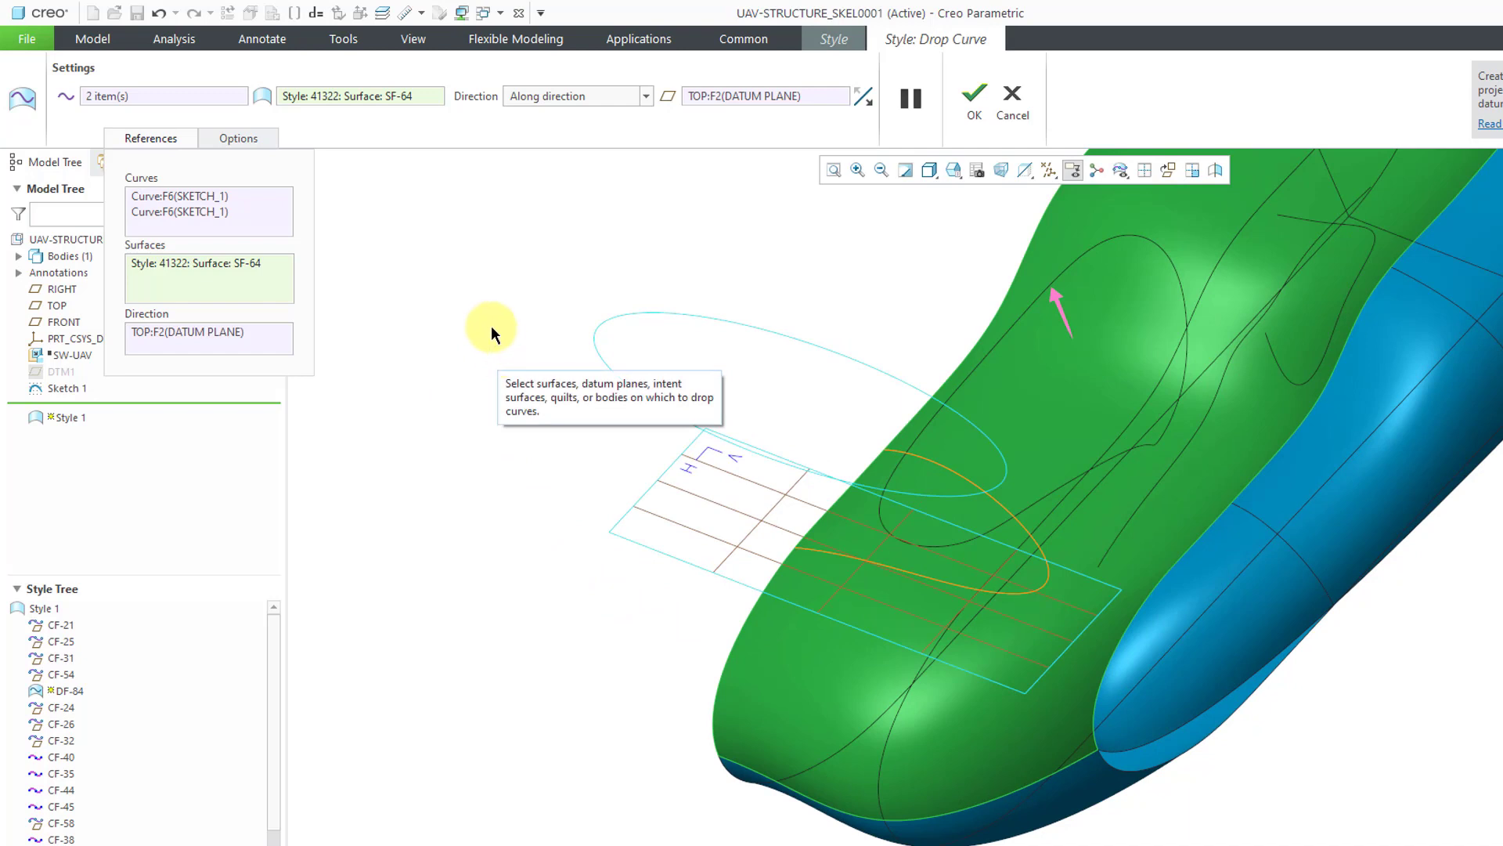
Compare Normal to surface with Along direction, keeping projection along the TOP plane direction.
left_click(650, 97)
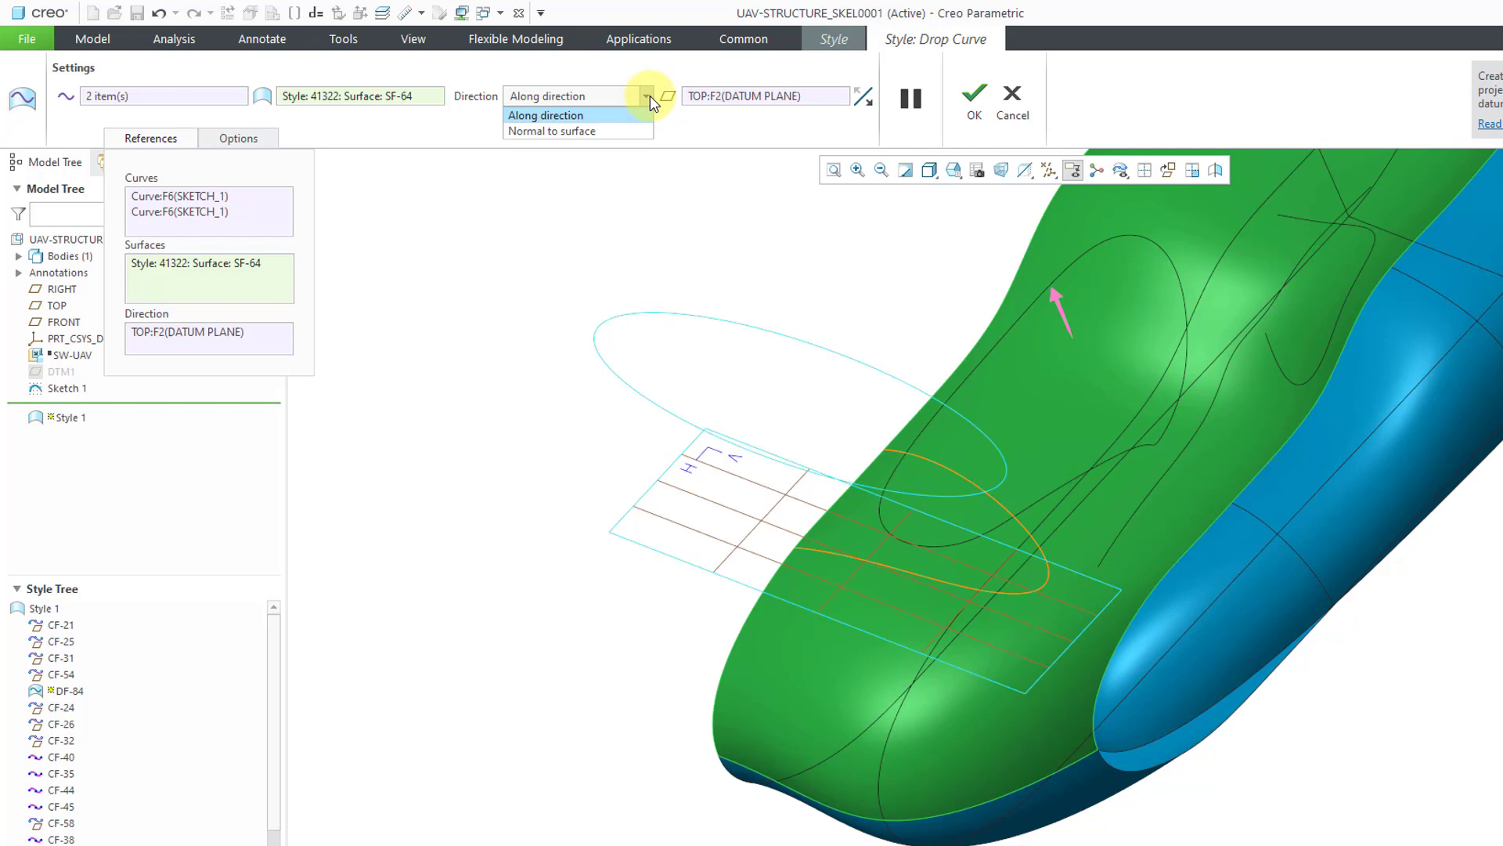
left_click(630, 132)
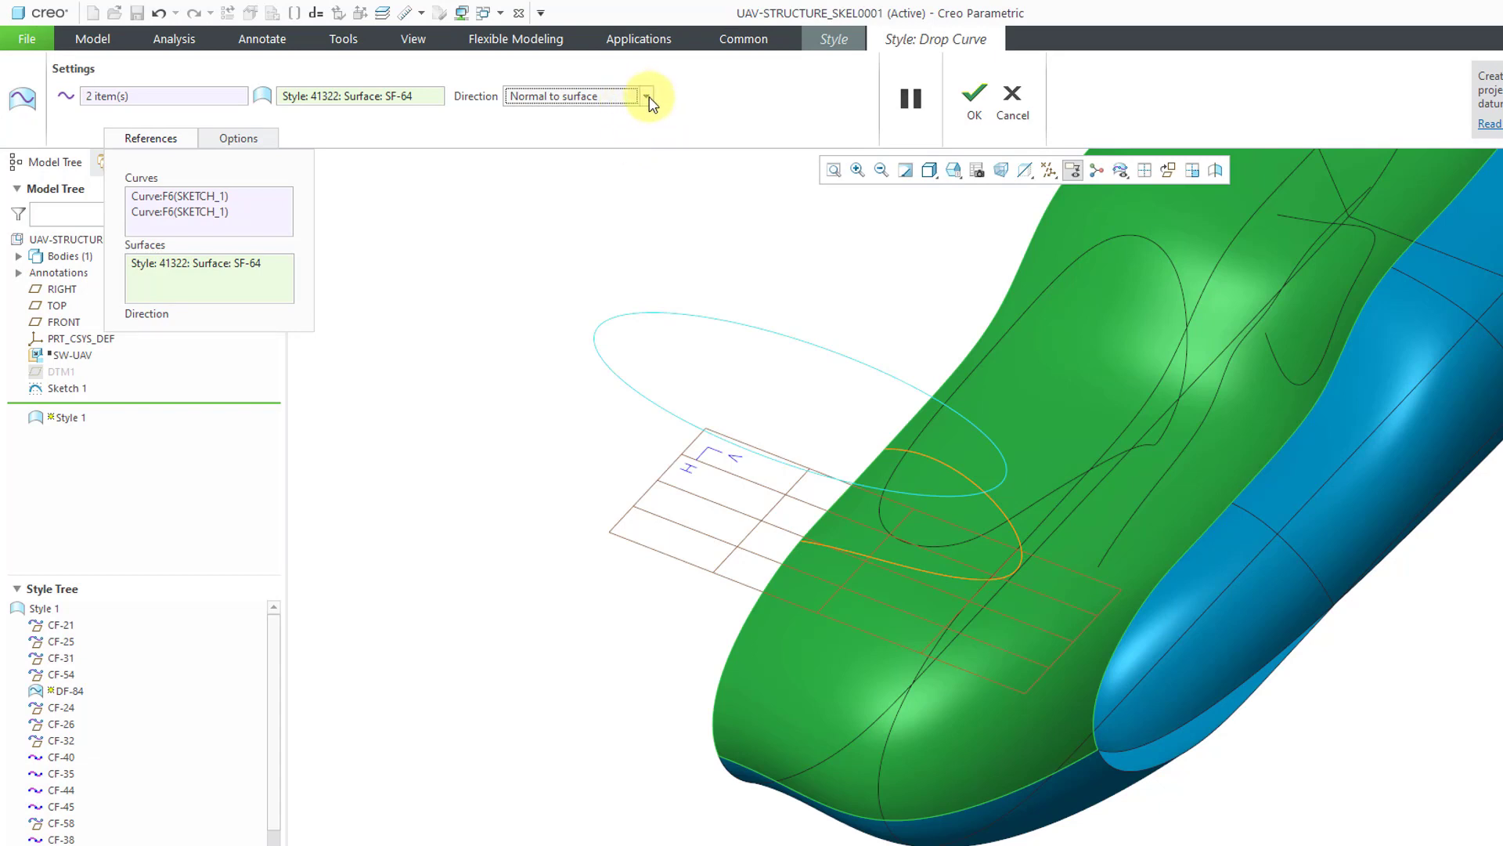
left_click(652, 96)
left_click(634, 117)
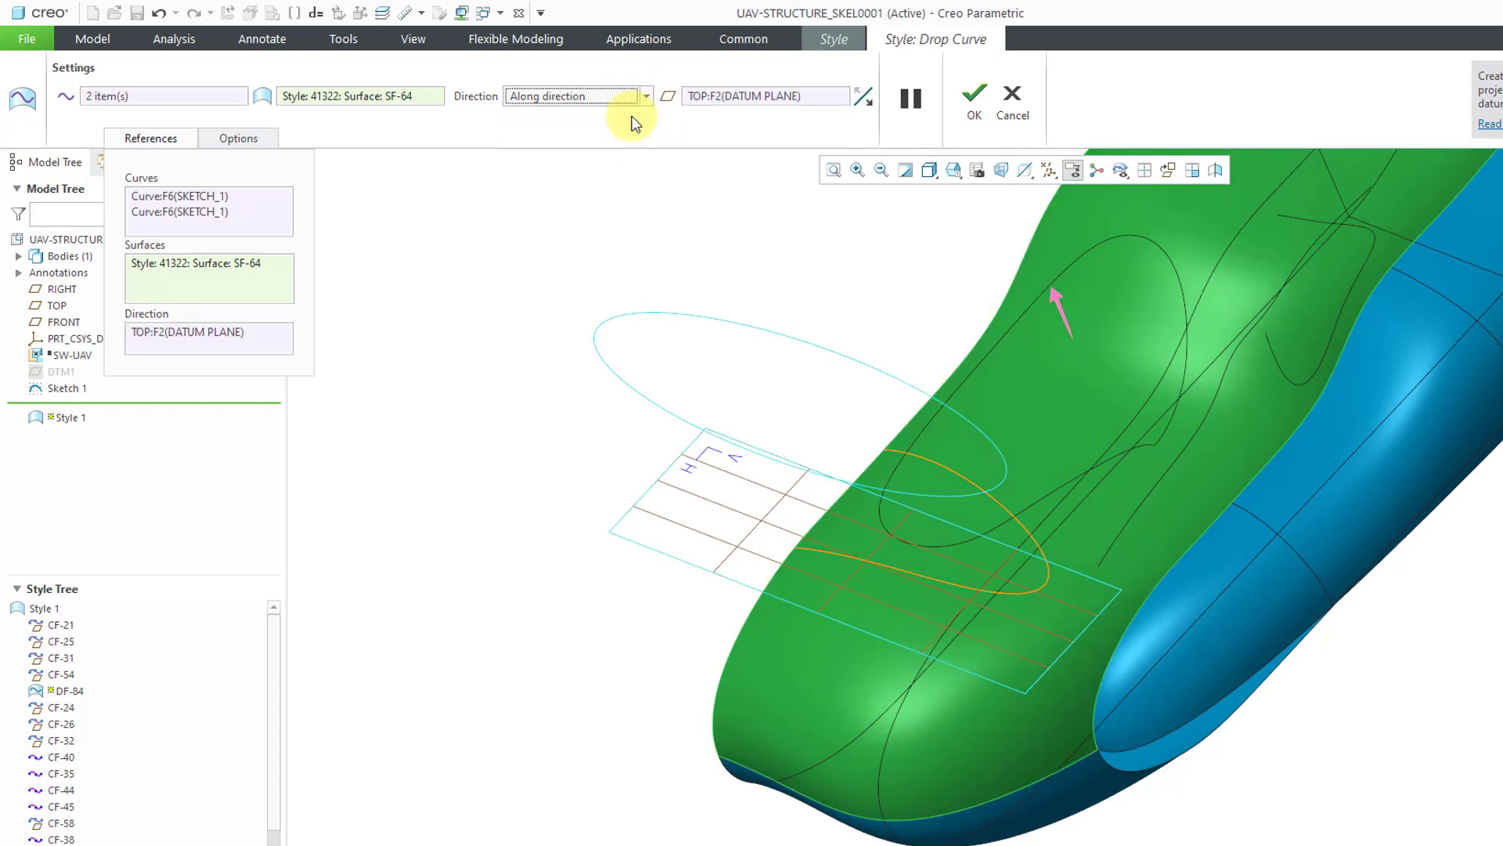
left_click(646, 97)
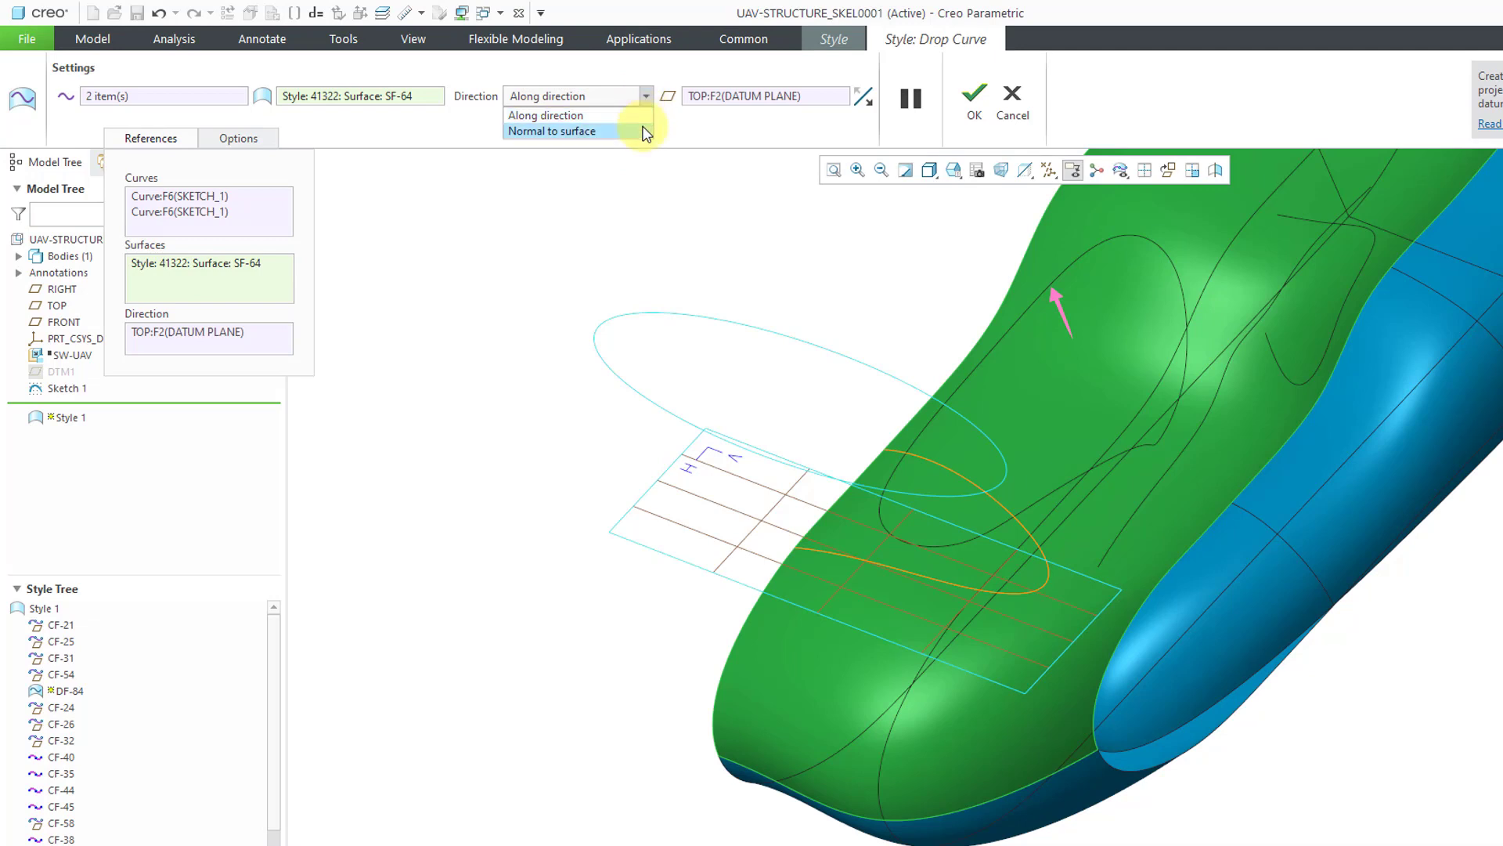
left_click(644, 128)
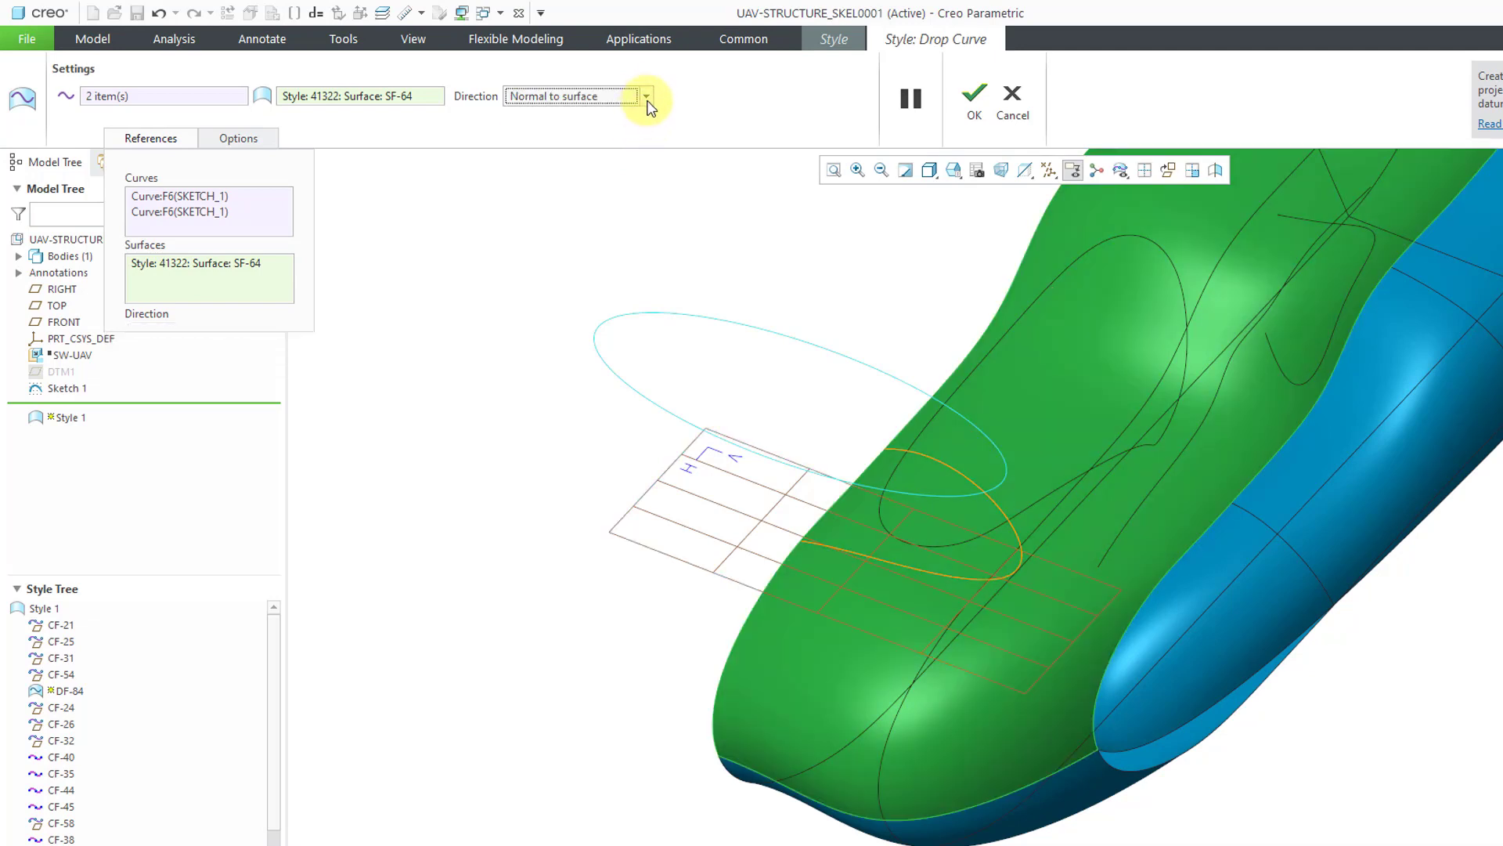
left_click(646, 96)
left_click(643, 115)
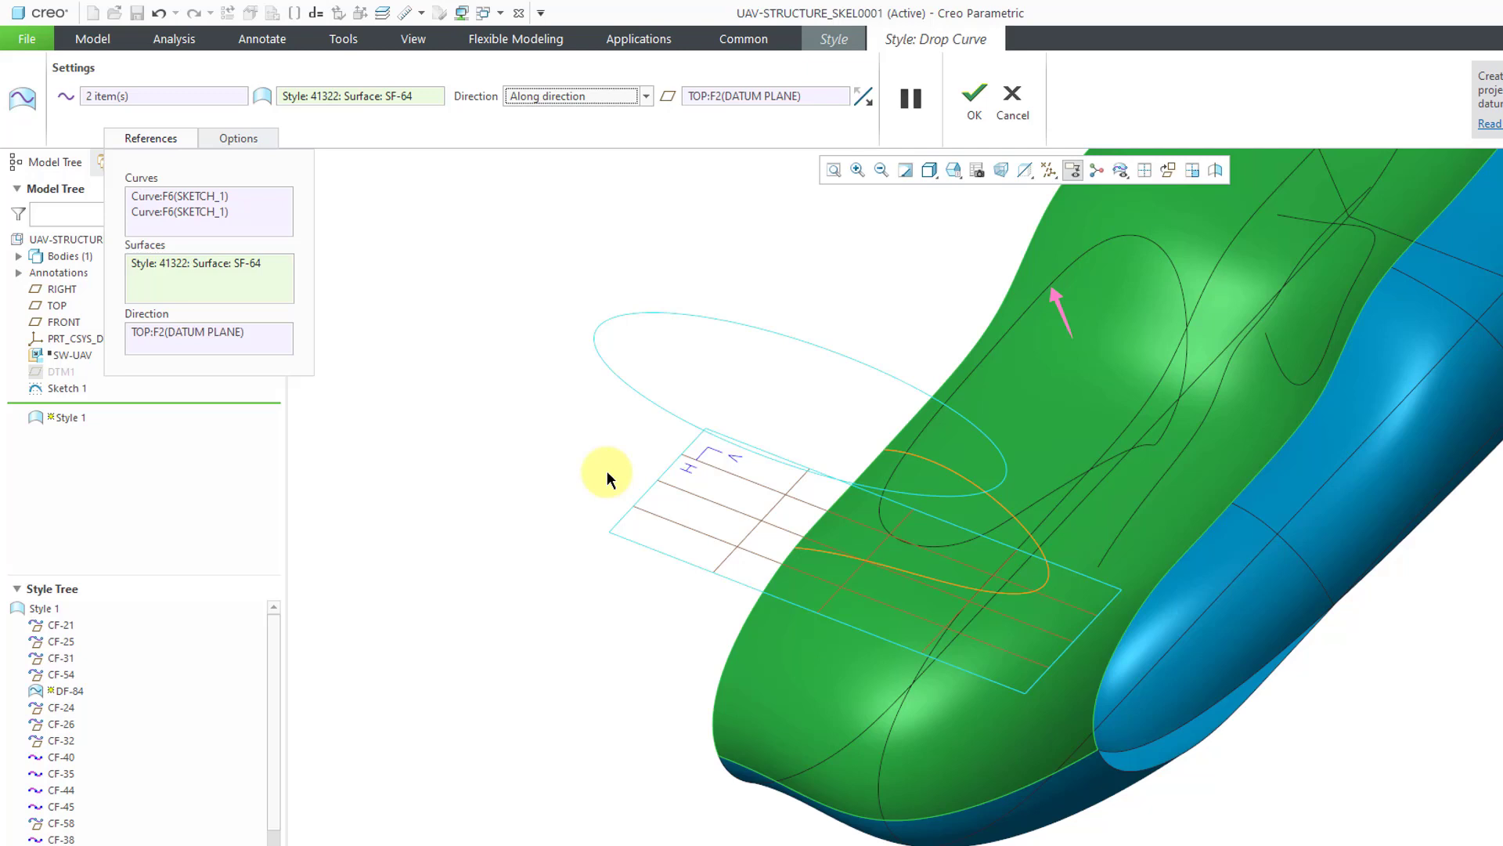
scroll(608, 472, "down", 2)
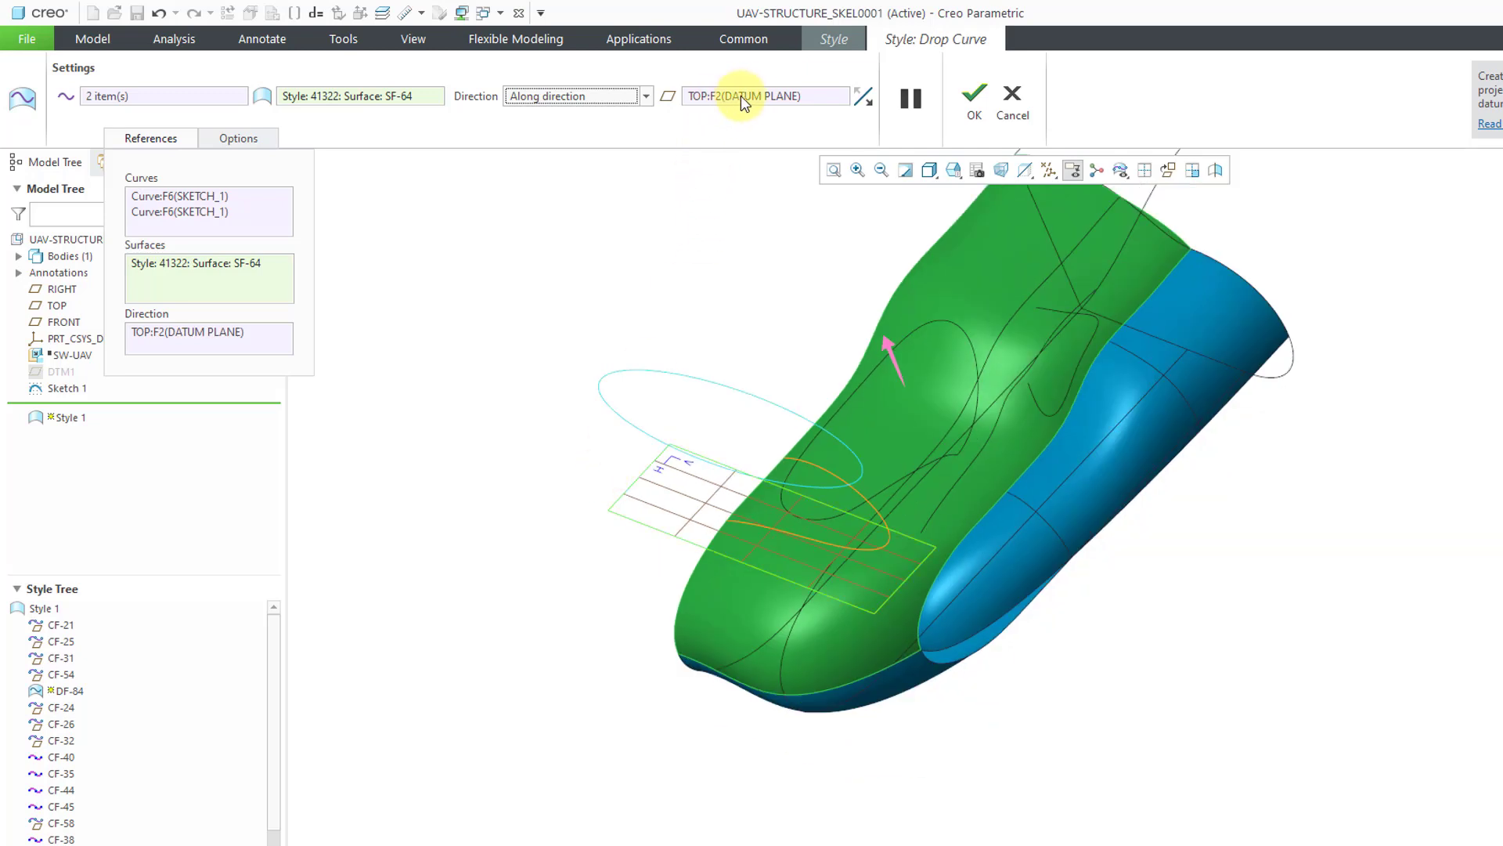
Complete the ellipse drop curve and switch on datum plane display.
left_click(975, 98)
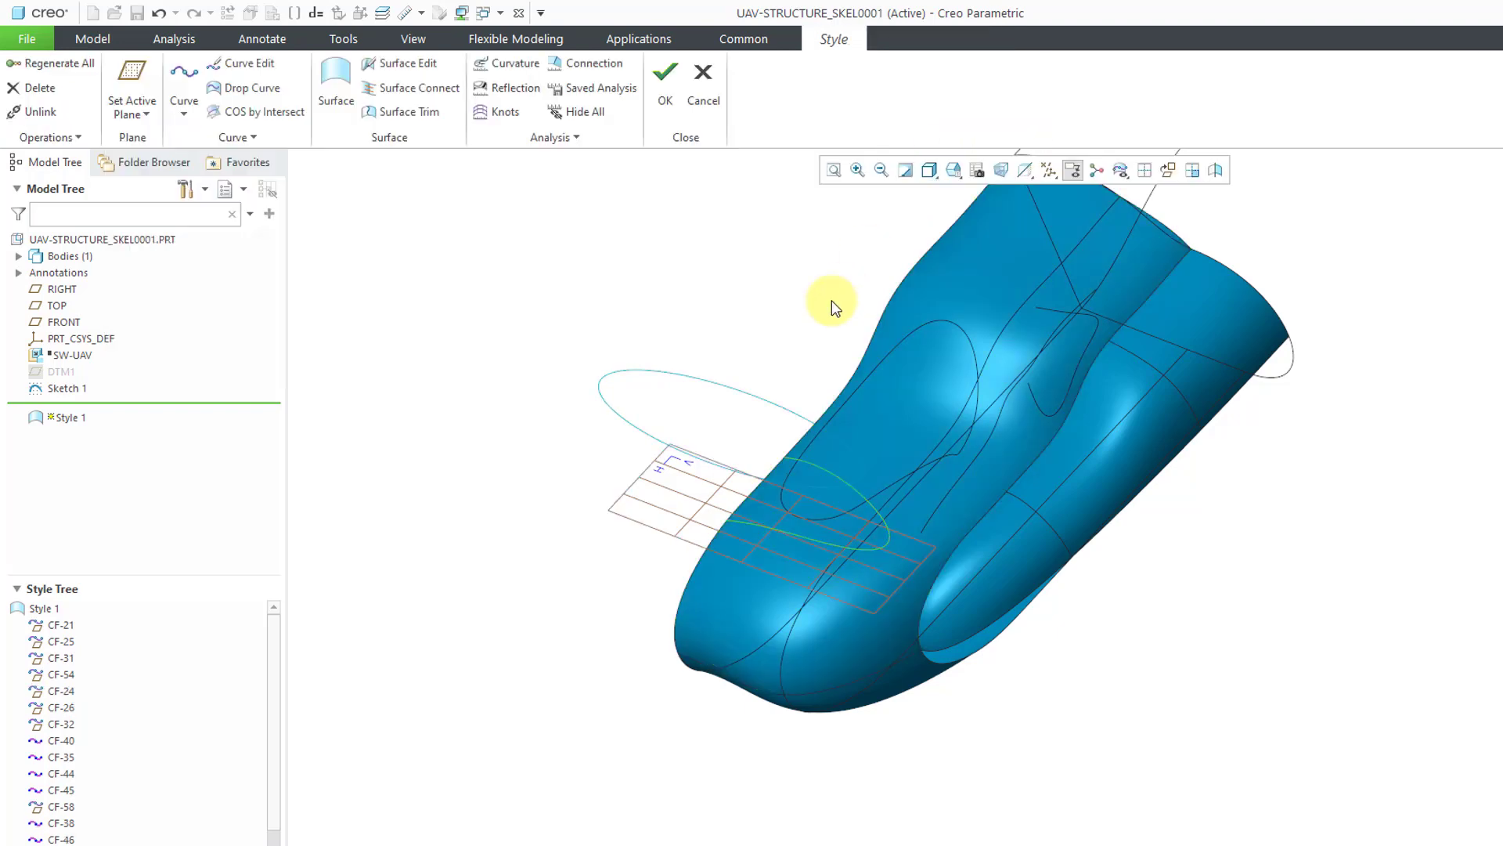
middle_click_drag(908, 459, 879, 537)
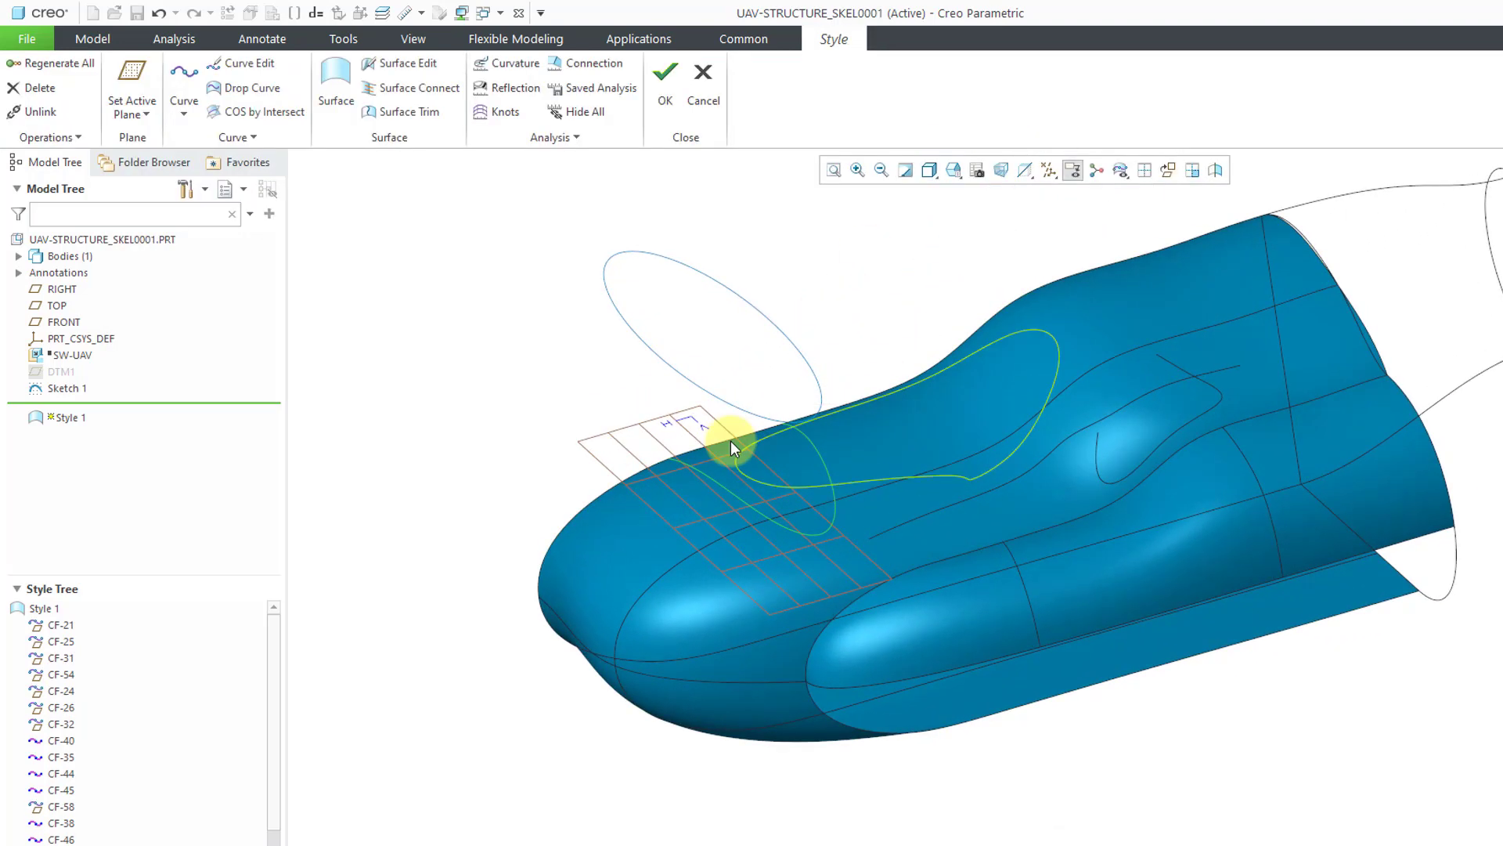
left_click(1050, 172)
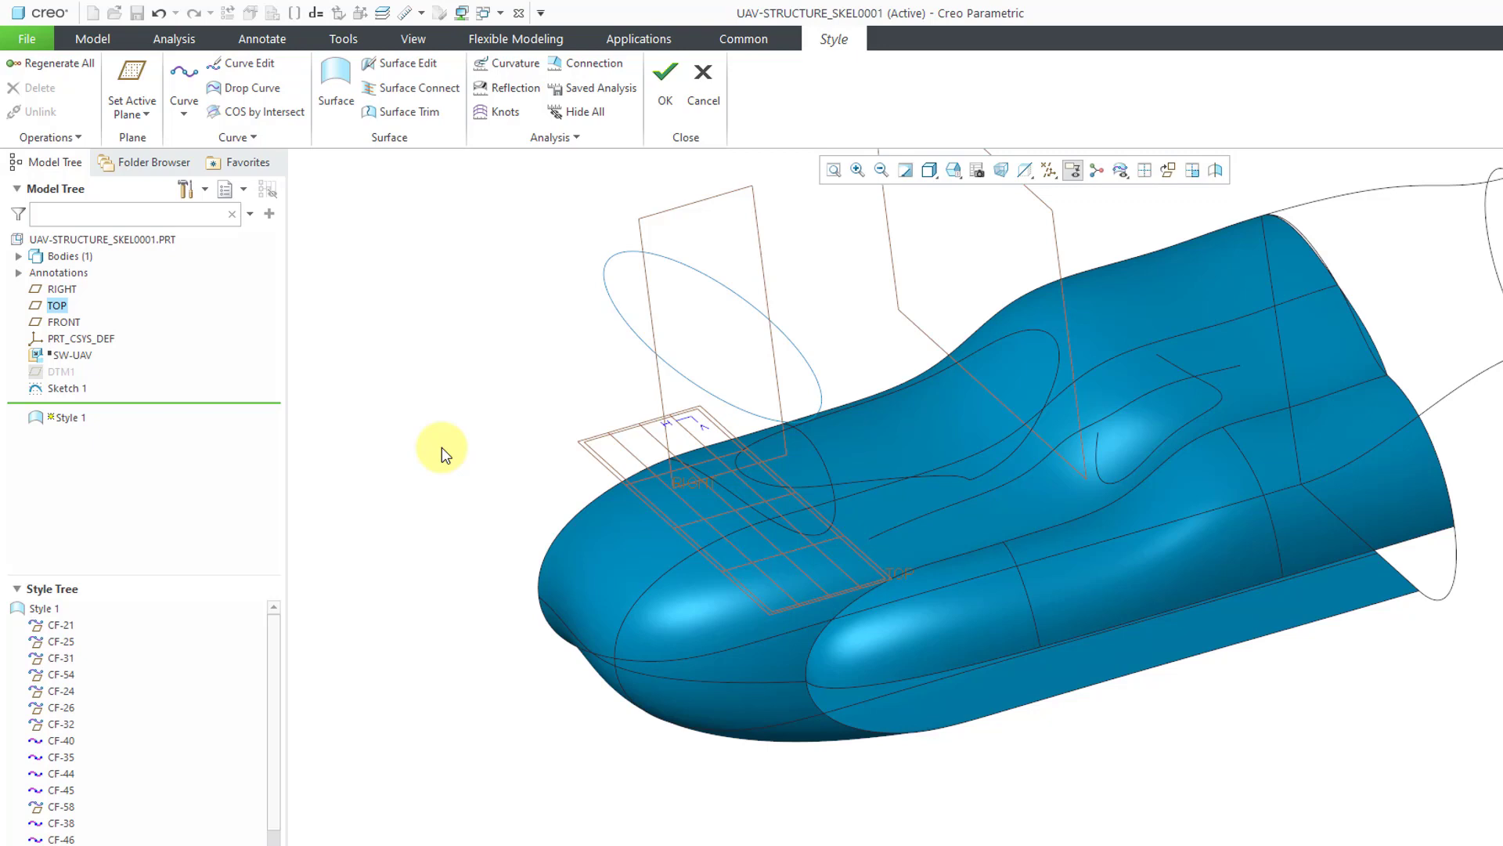
Make the RIGHT datum plane the active plane.
right_click(458, 368)
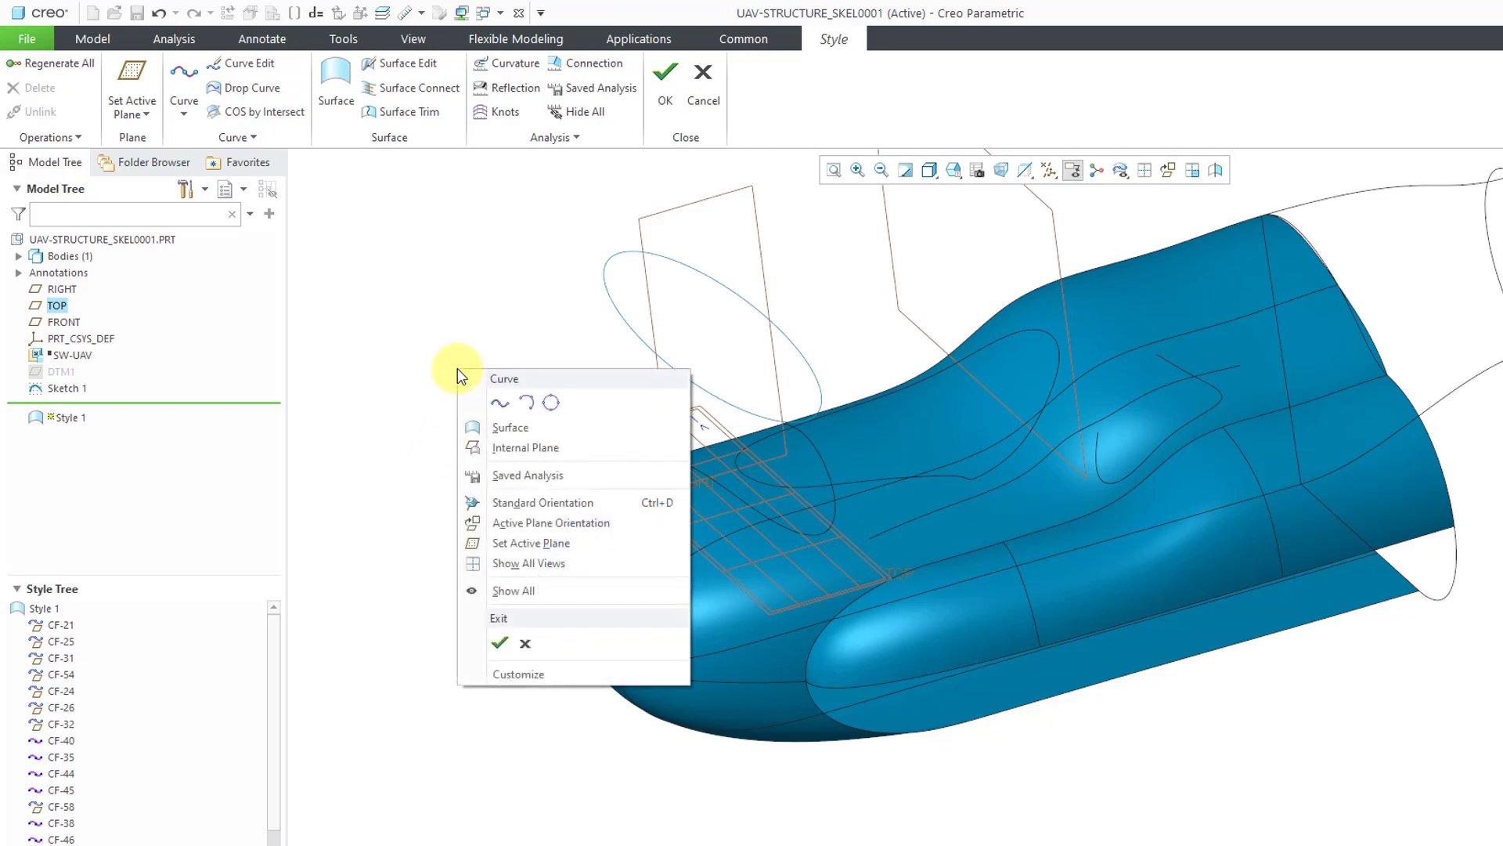
left_click(540, 546)
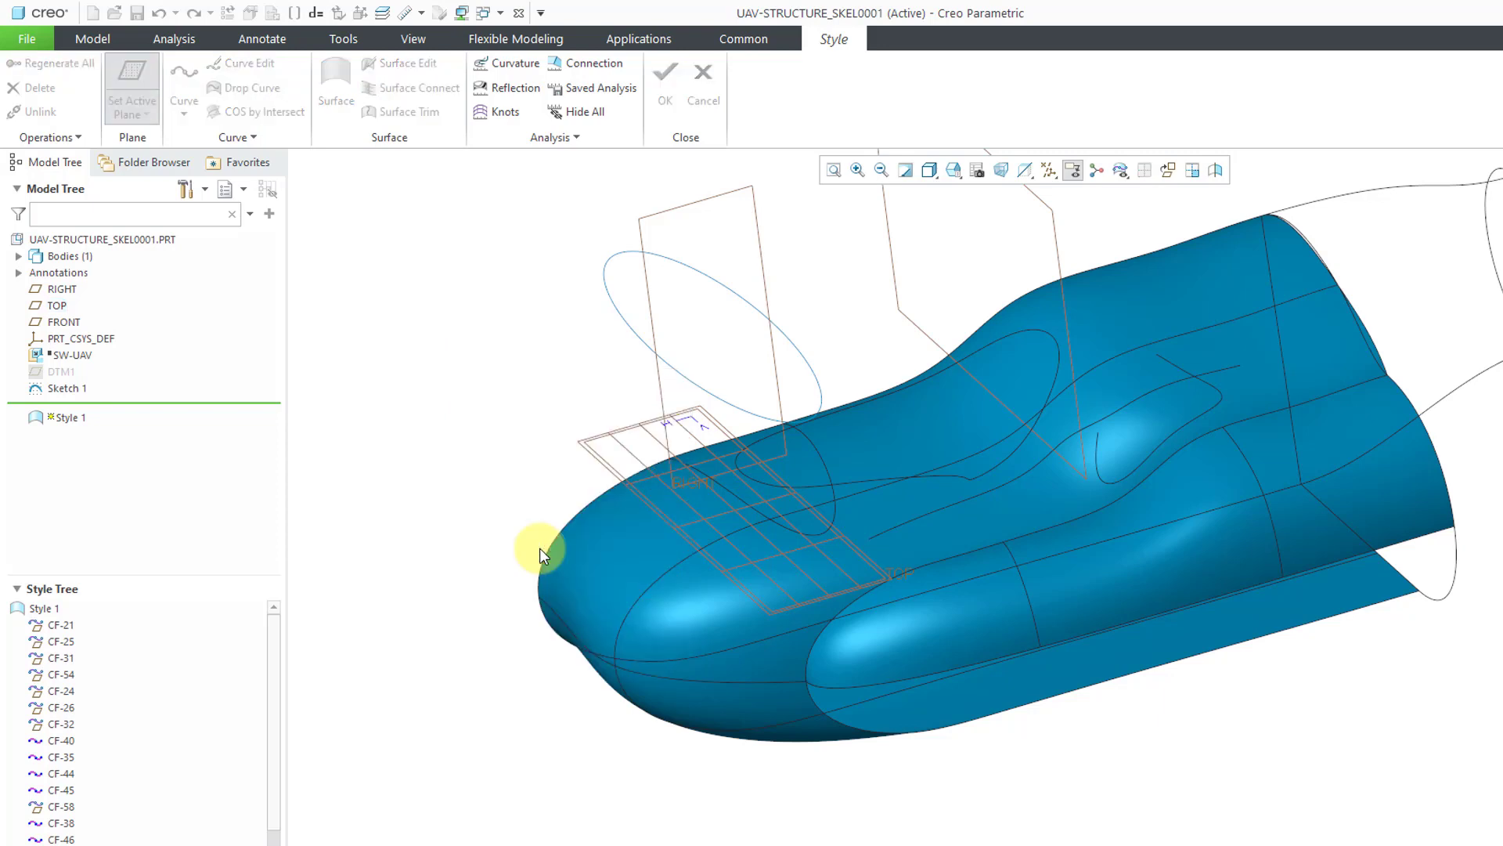
left_click(636, 226)
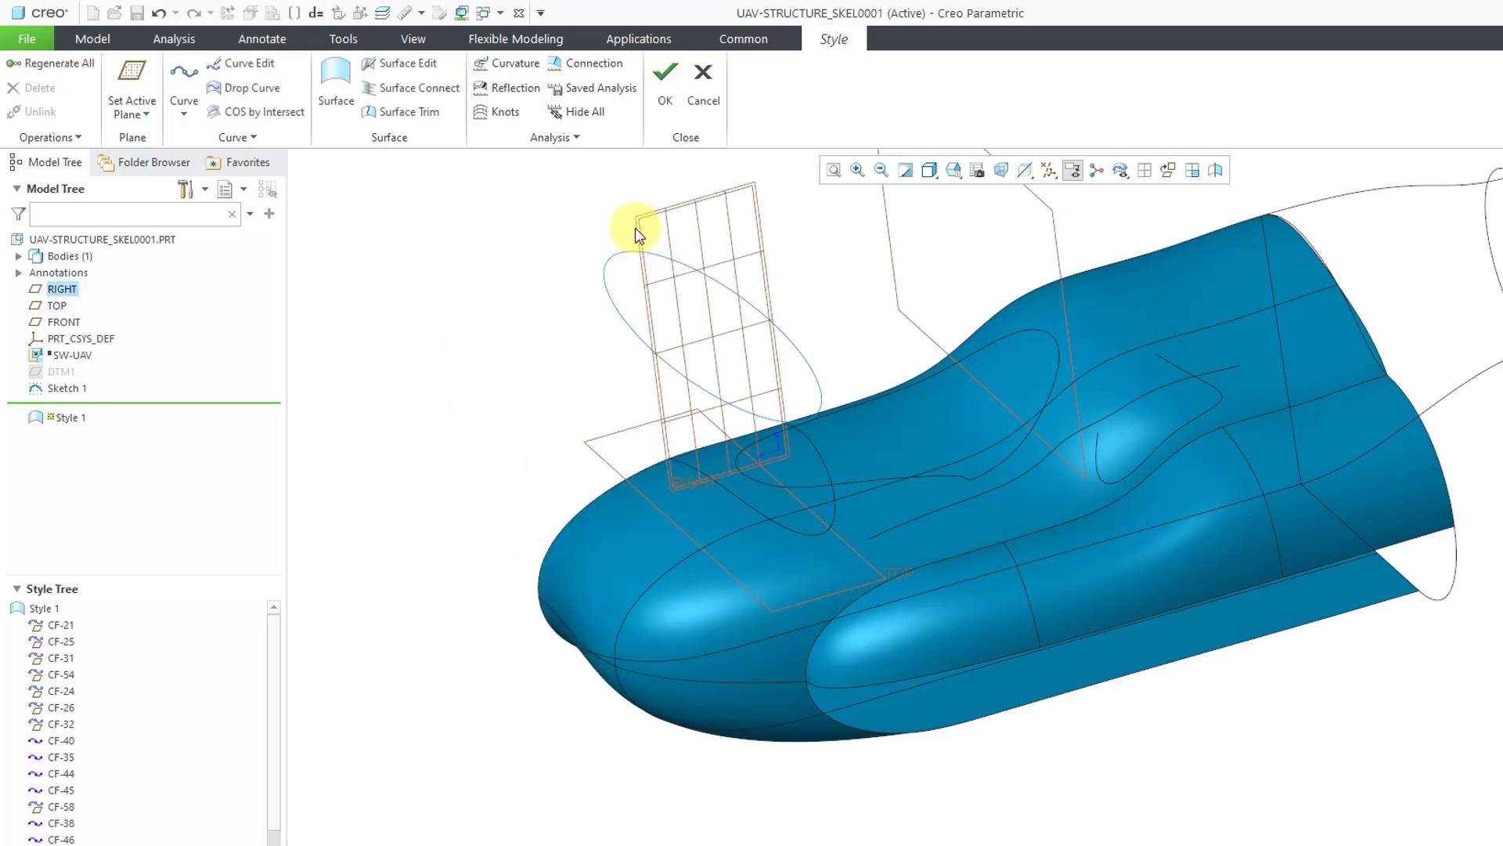
Start a planar style curve on the nose with its RIGHT plane reference offset by 600.
right_click(446, 295)
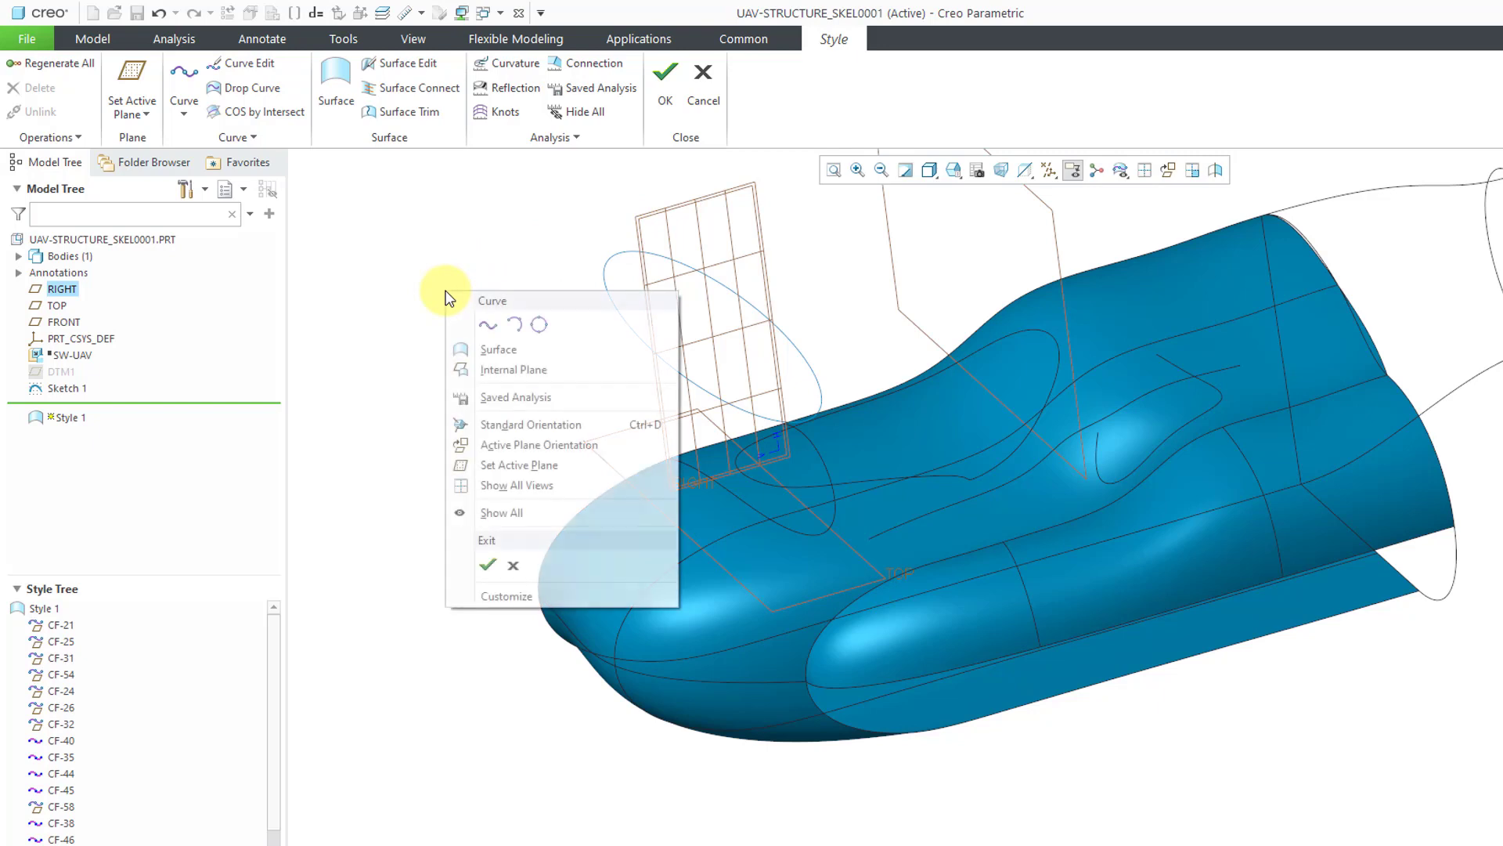
left_click(488, 326)
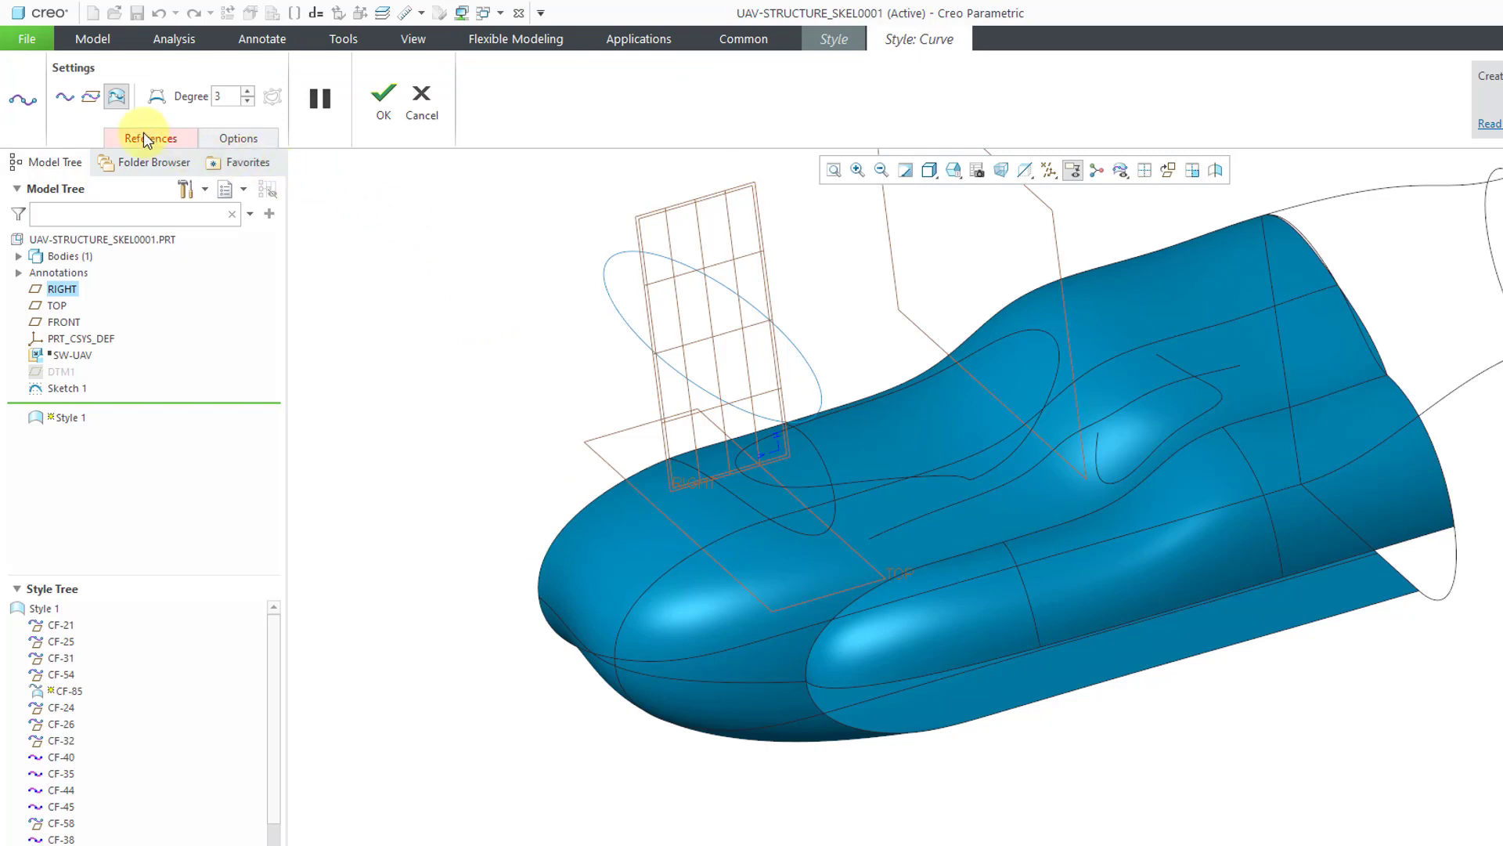
left_click(147, 139)
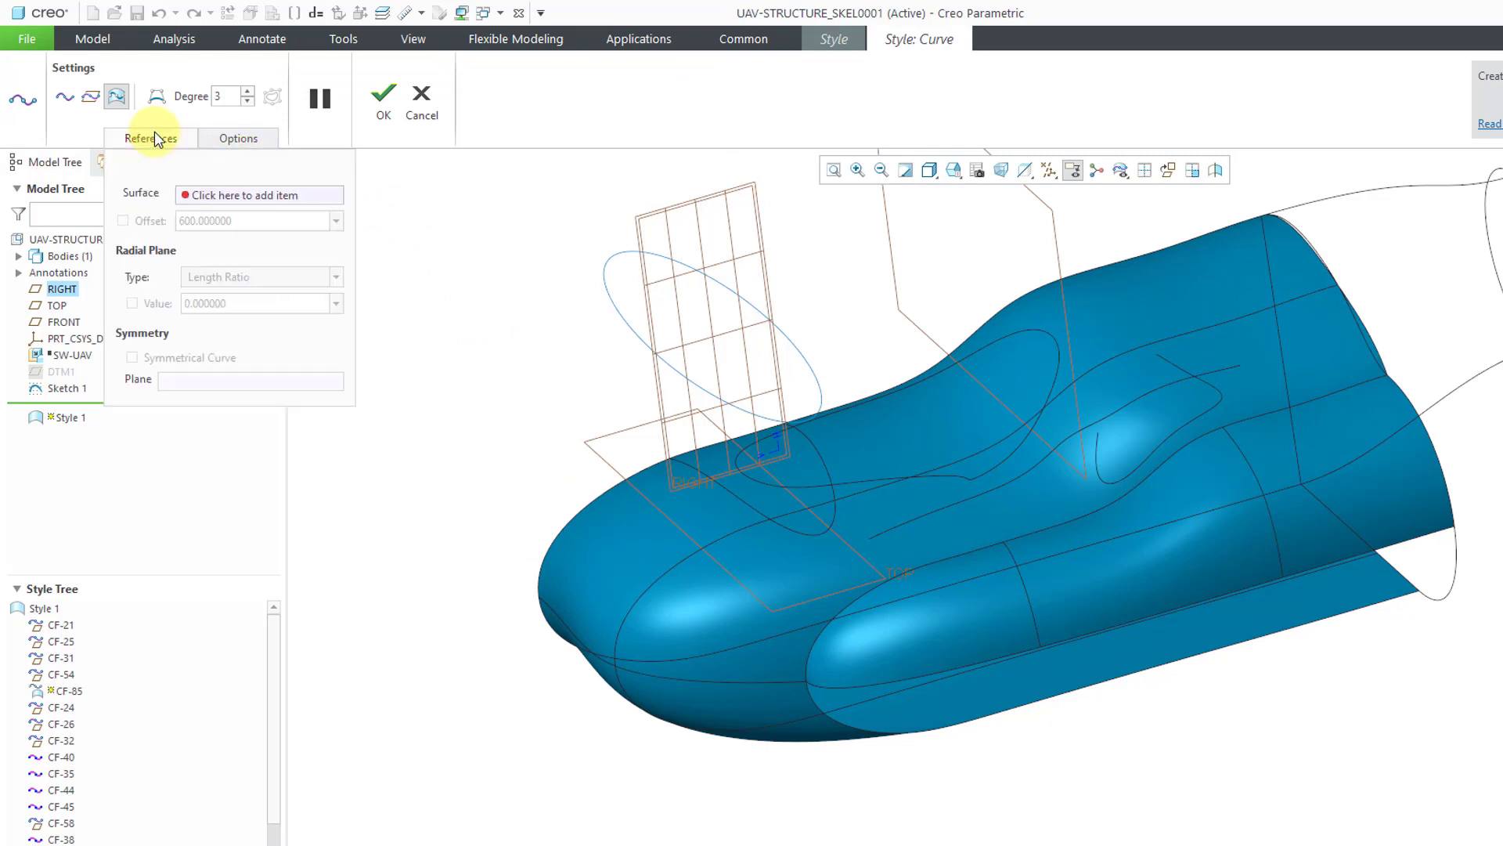
left_click(90, 98)
left_click(679, 468)
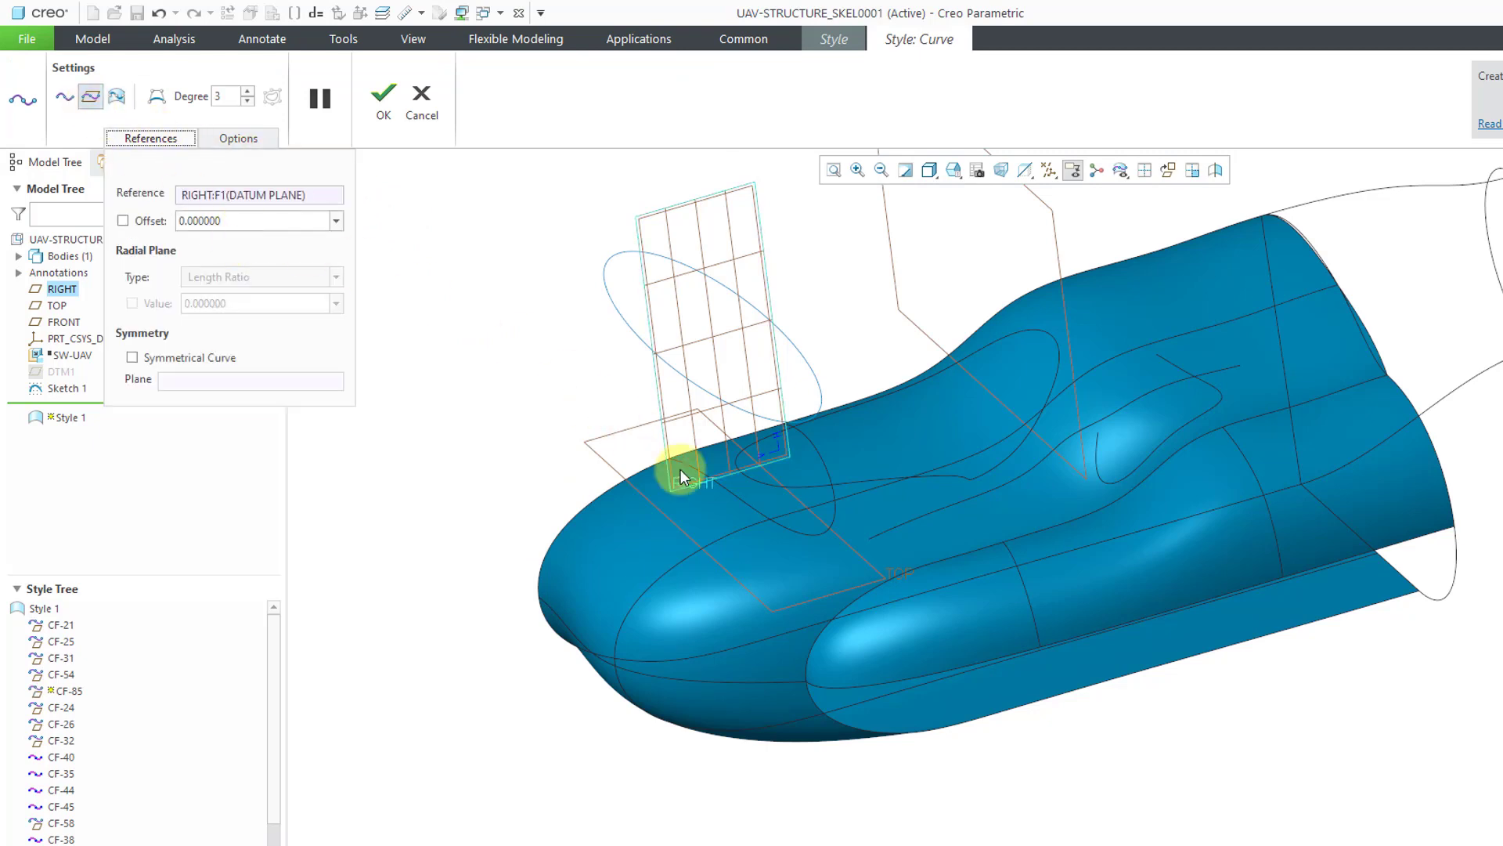
middle_click_drag(680, 468, 775, 450)
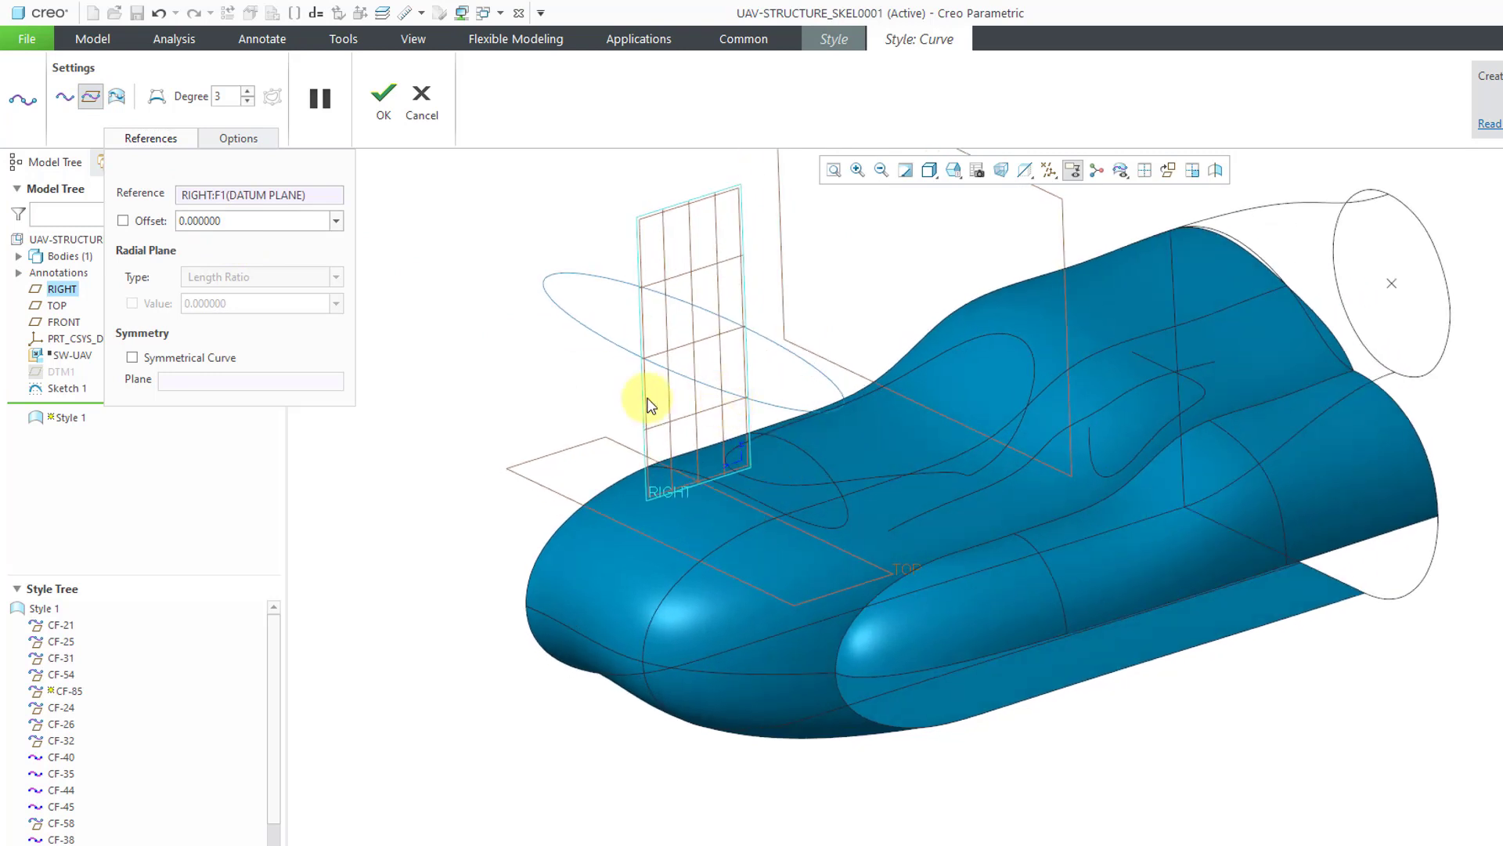
left_click(245, 215)
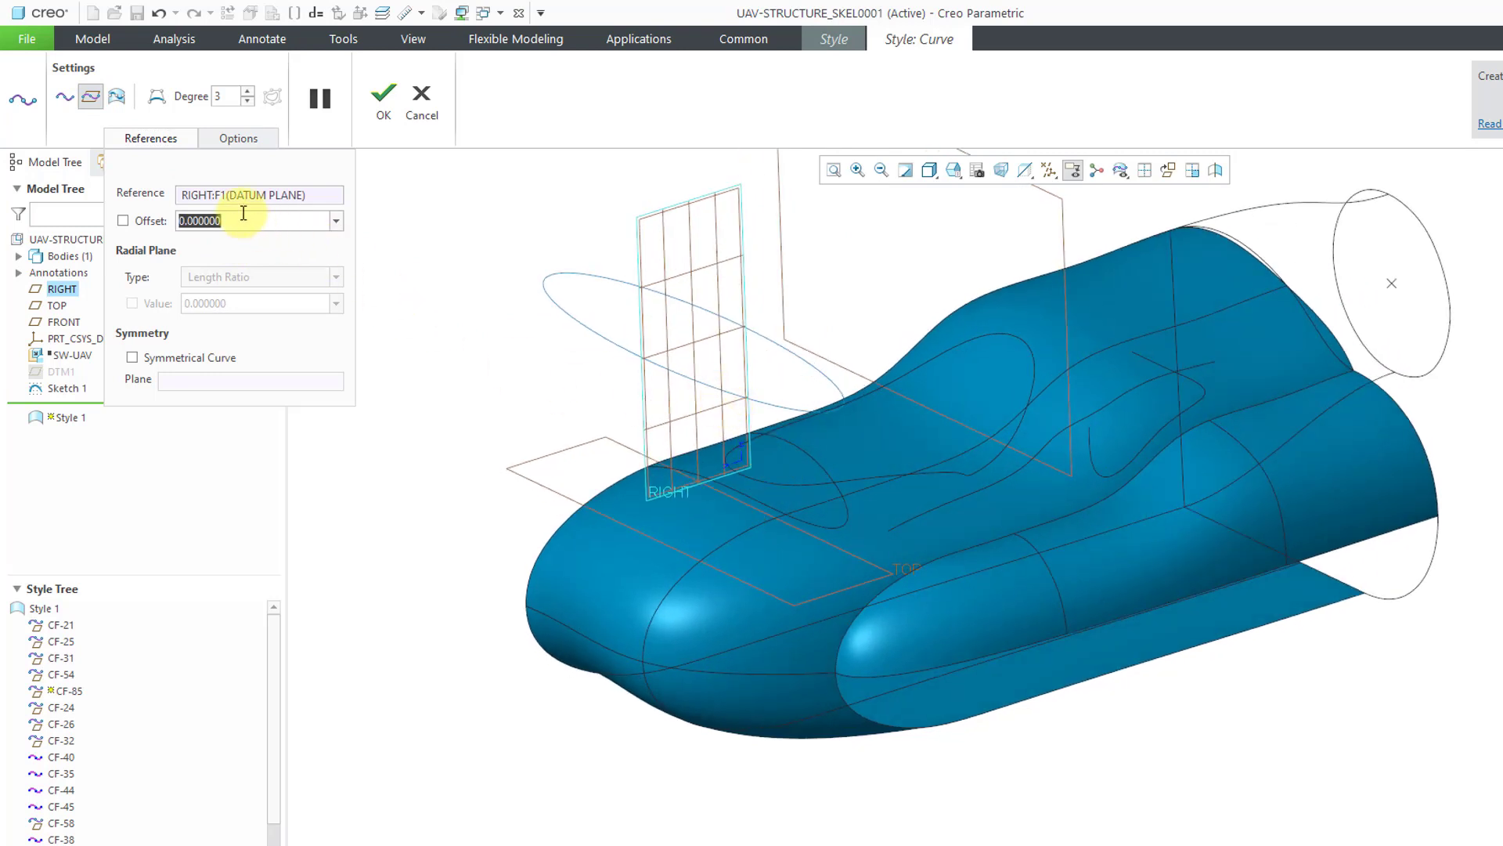
type("600")
key("Return")
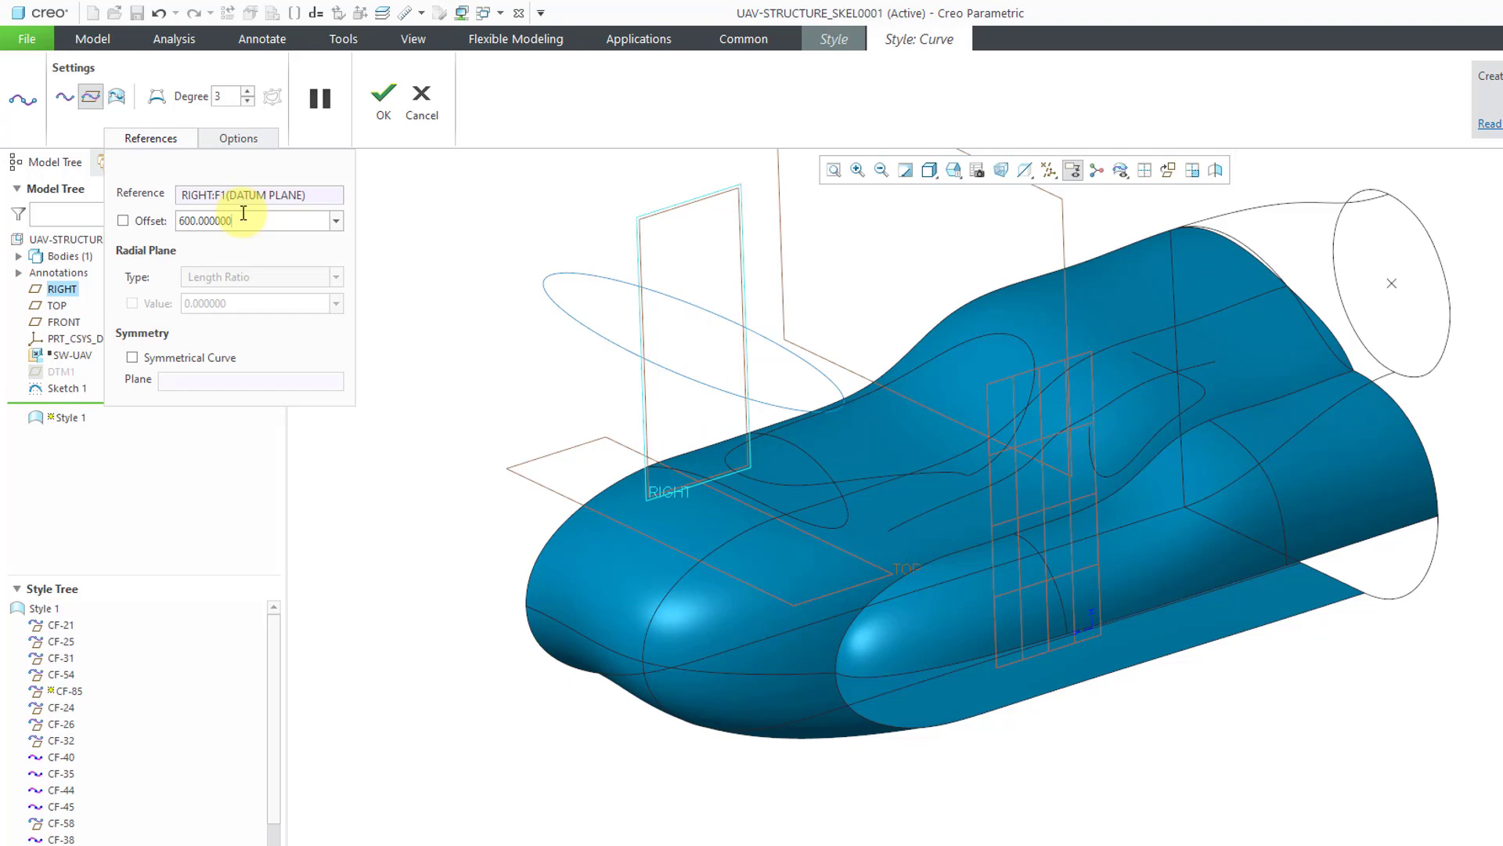
middle_click_drag(1185, 614, 1107, 621)
Viewing the active plane straight on, place points around the nose and close them into a loop.
right_click(1073, 695)
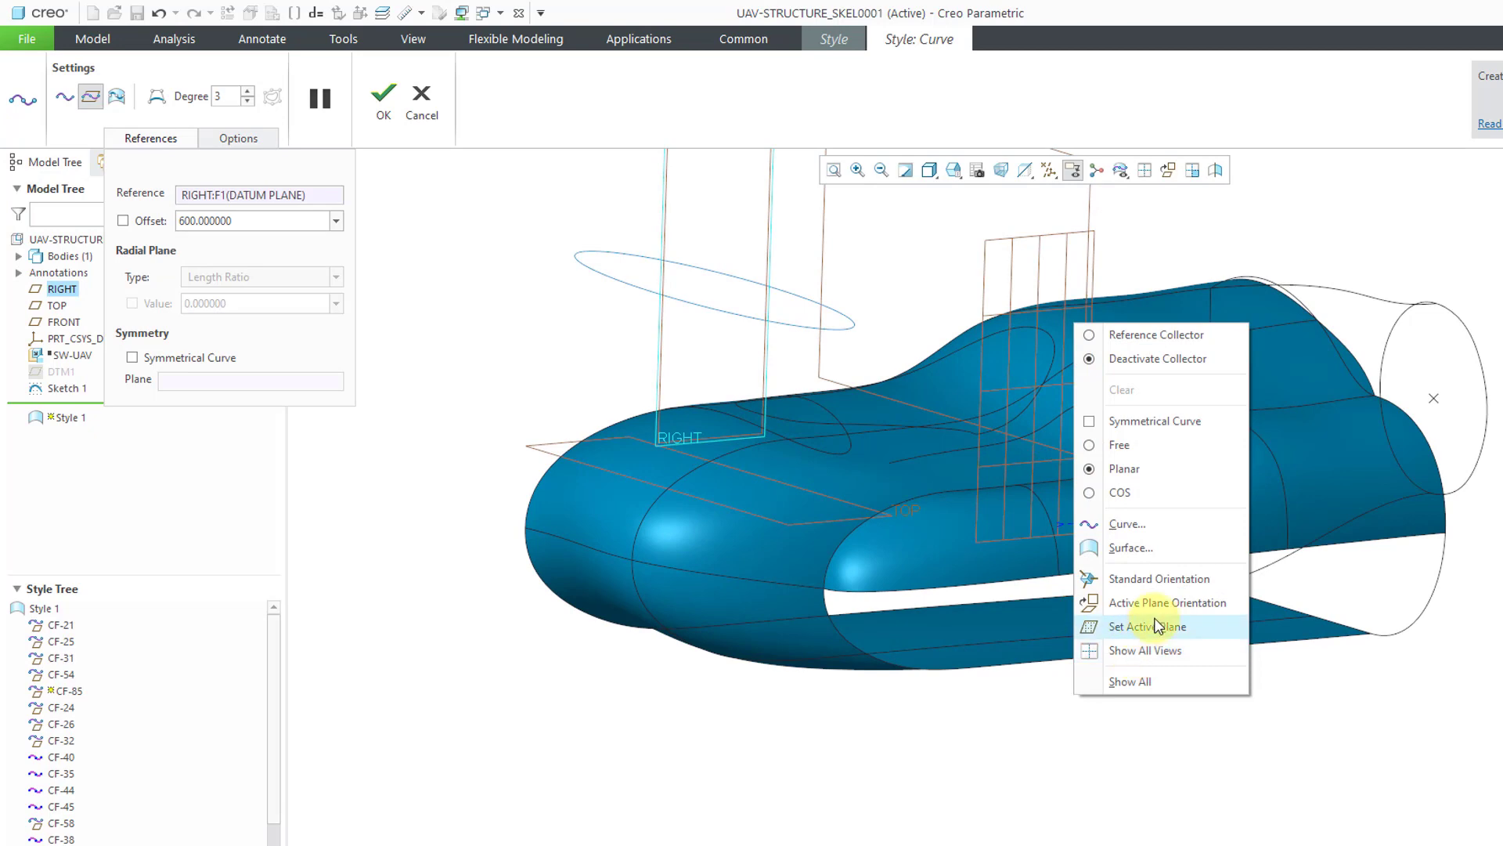
left_click(1177, 607)
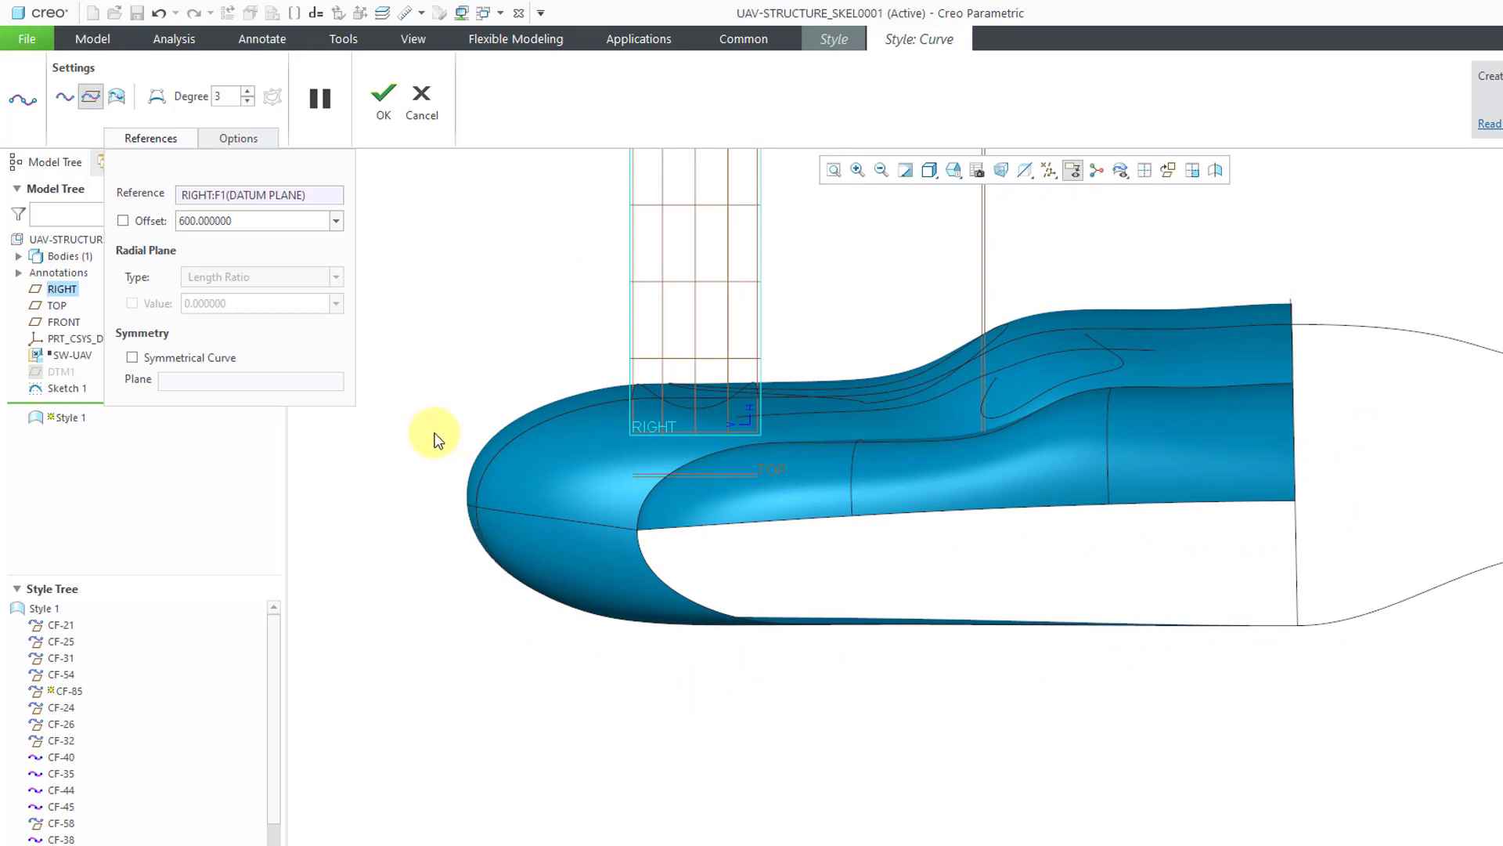
left_click(547, 470)
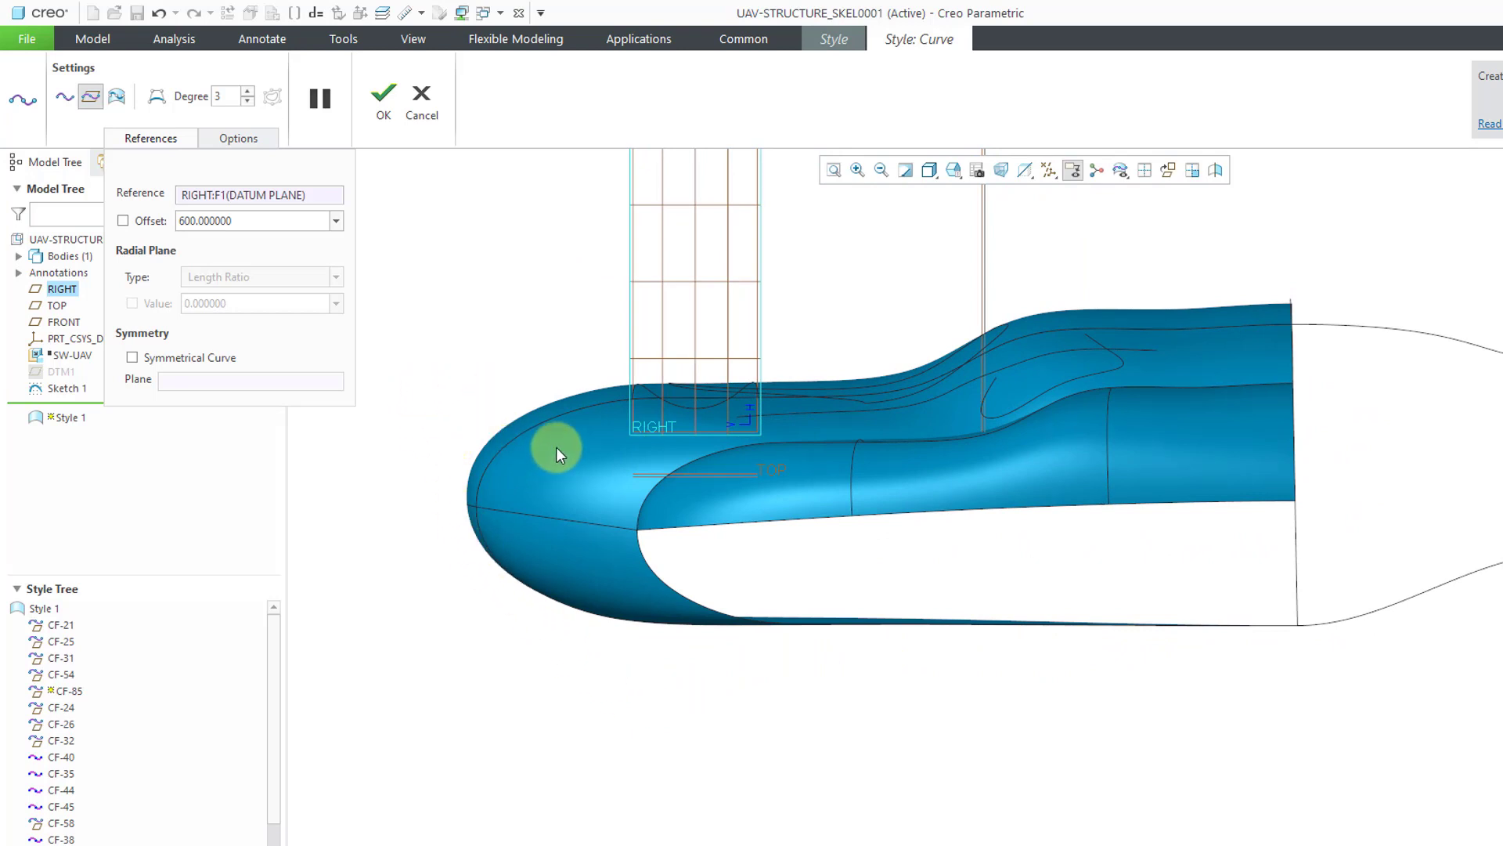
left_click(553, 526)
left_click(632, 580)
left_click(744, 574)
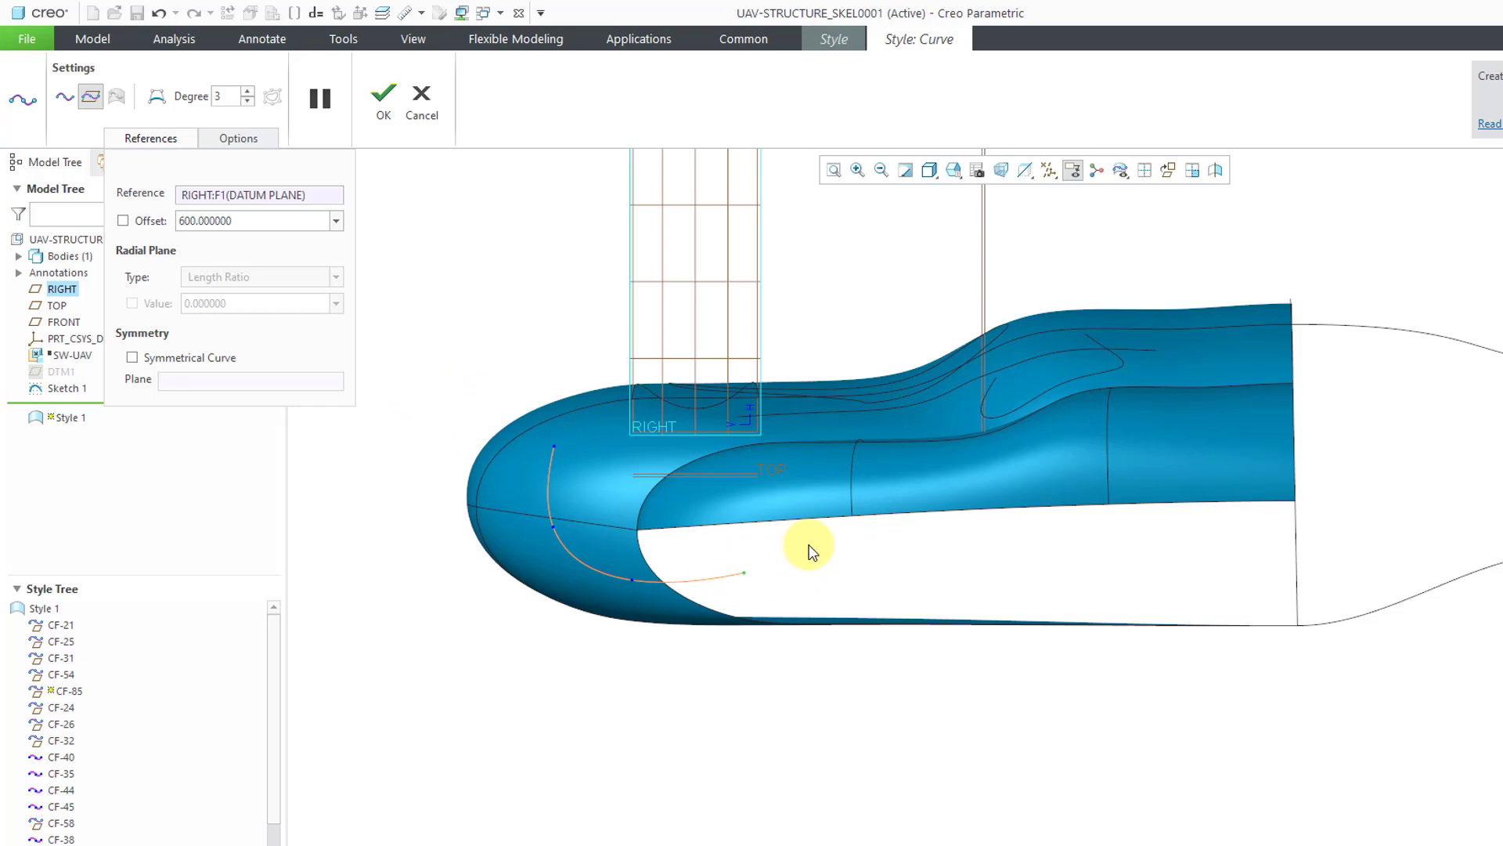
left_click(816, 517)
left_click(791, 459)
left_click(664, 404)
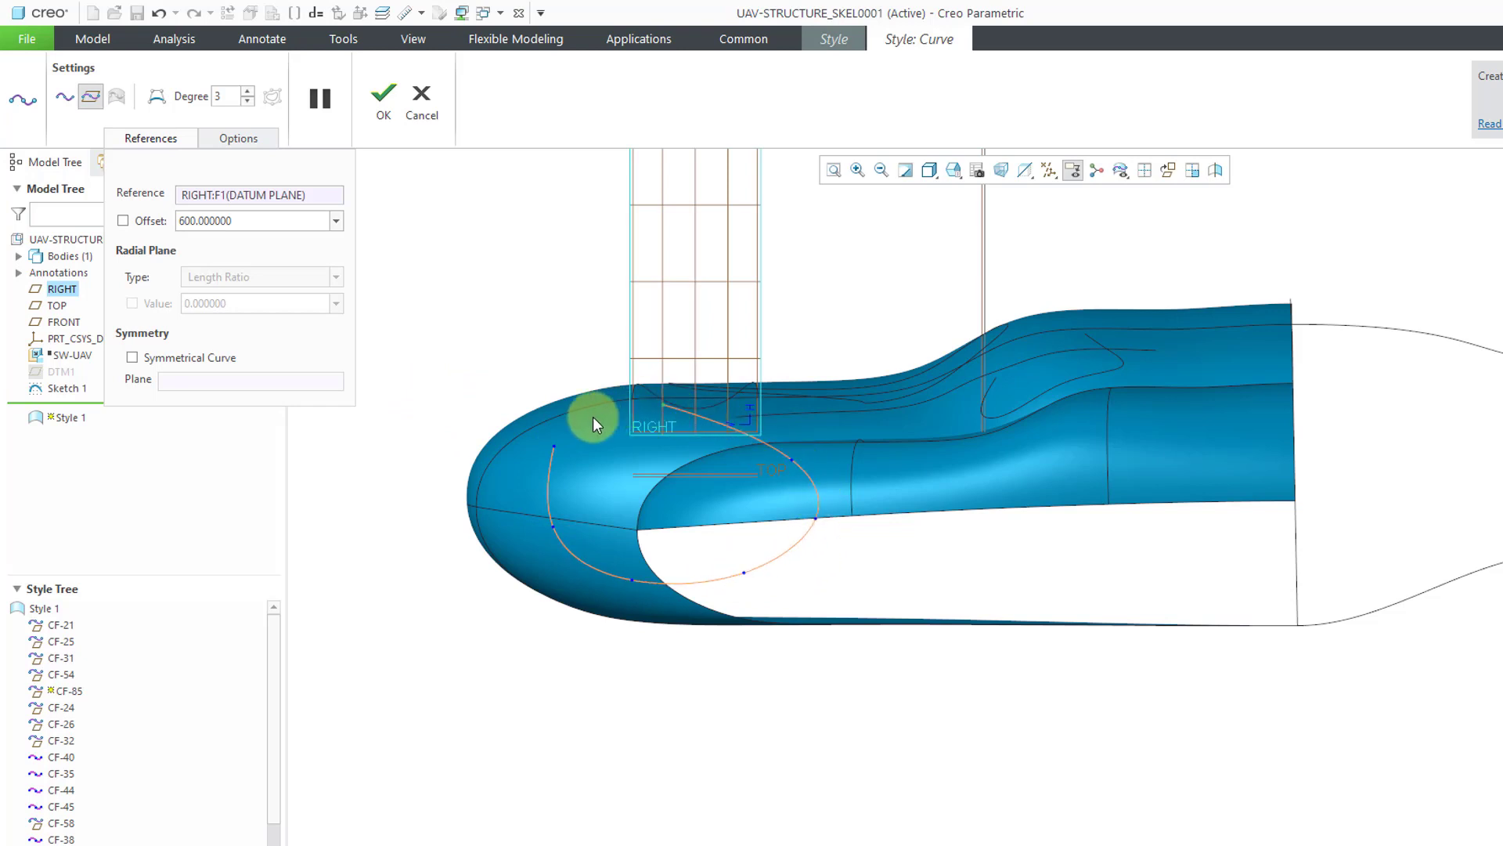
left_click(555, 446)
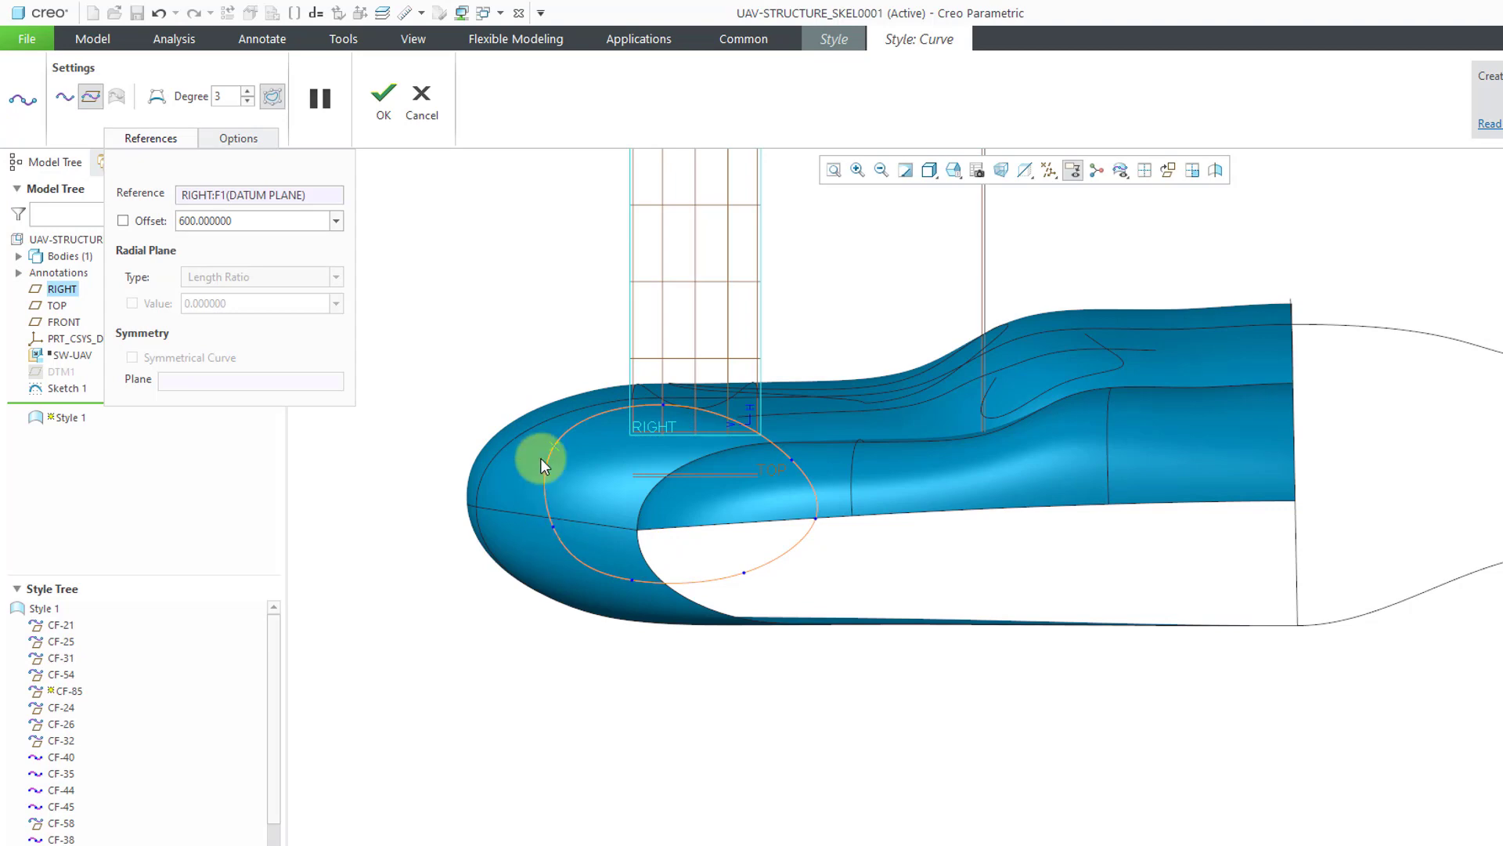
Finish the loop curve as CF-85 and hide the datum planes.
left_click(384, 116)
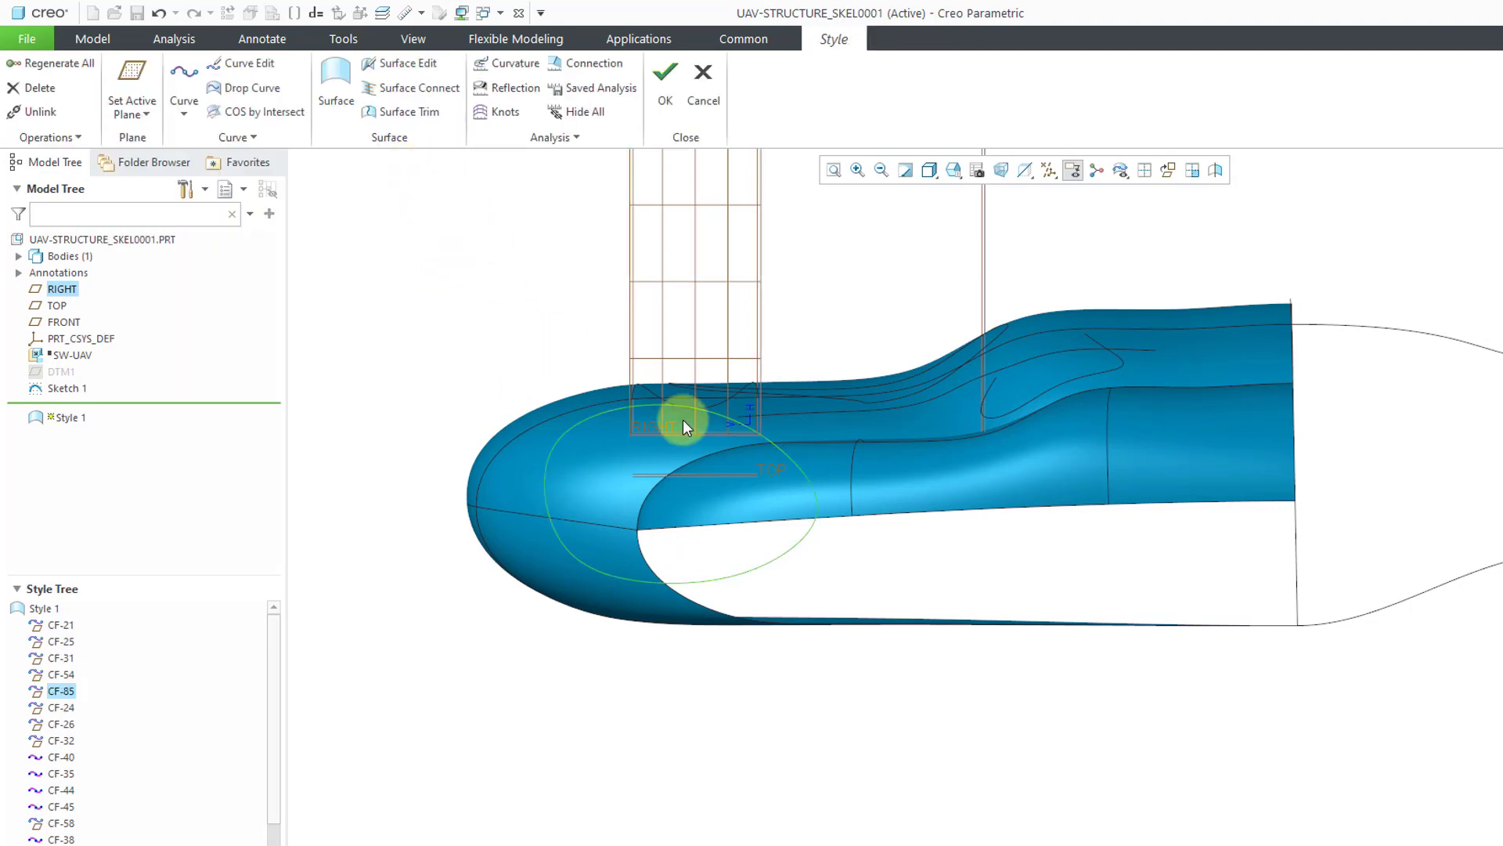
mouse_move(683, 423)
middle_mouse_down()
mouse_move(799, 460)
mouse_move(772, 471)
middle_mouse_up()
left_click(1051, 179)
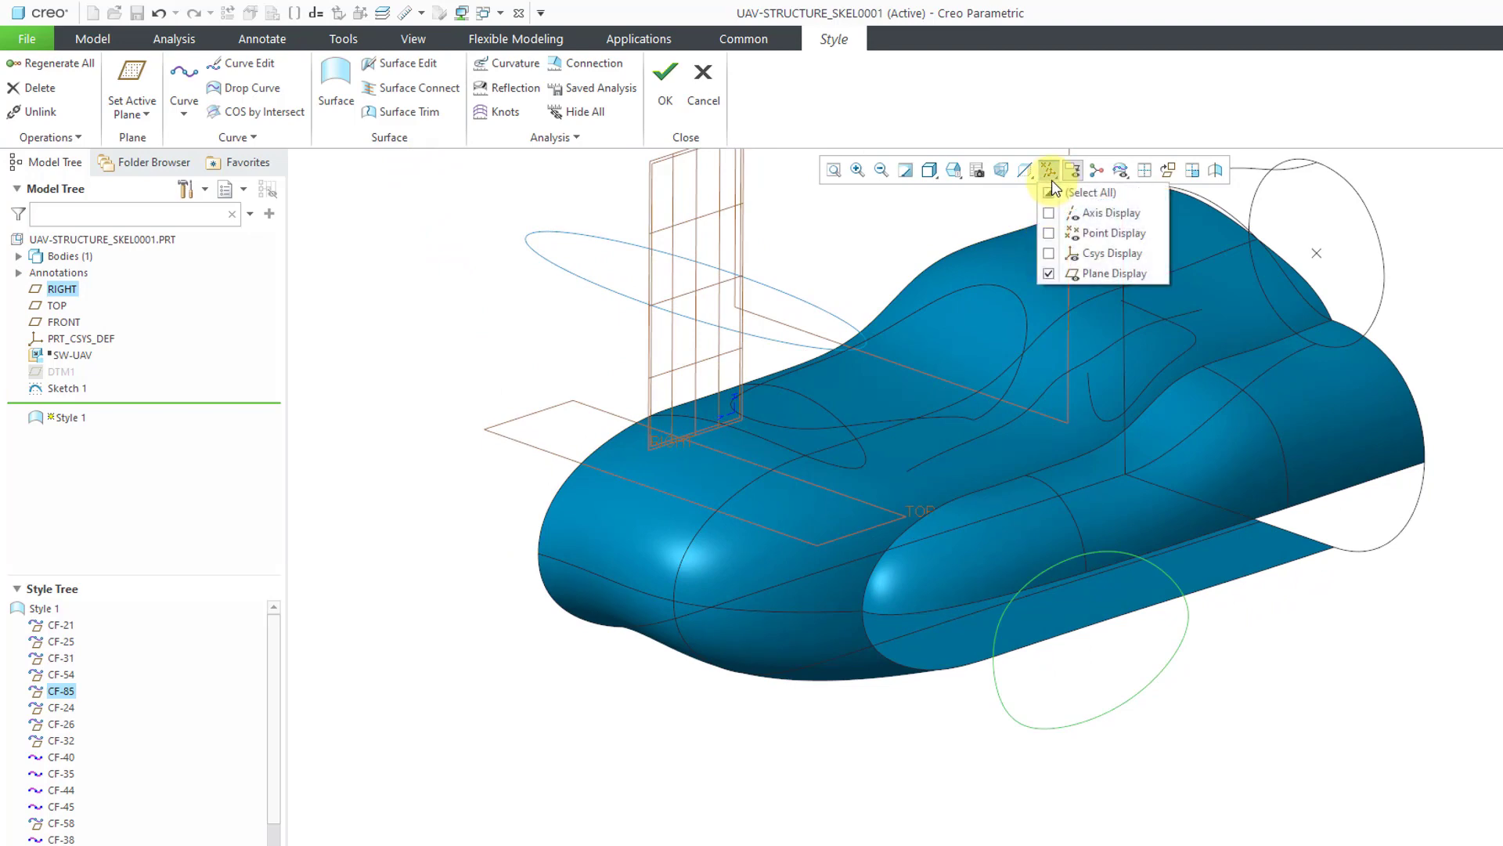
left_click(1095, 273)
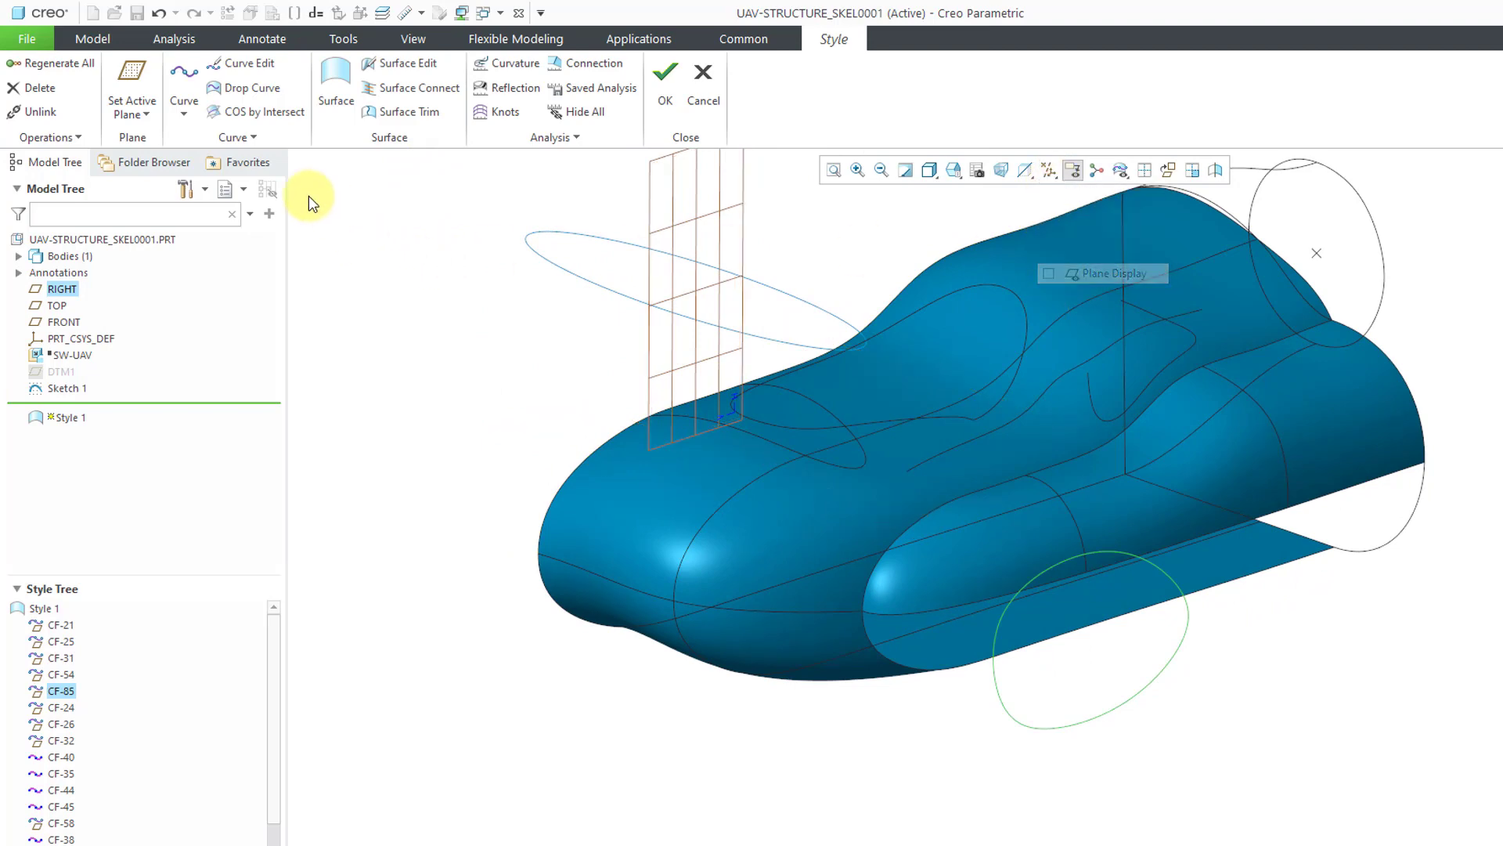
Turn off Display grid in the Style preferences.
left_click(72, 134)
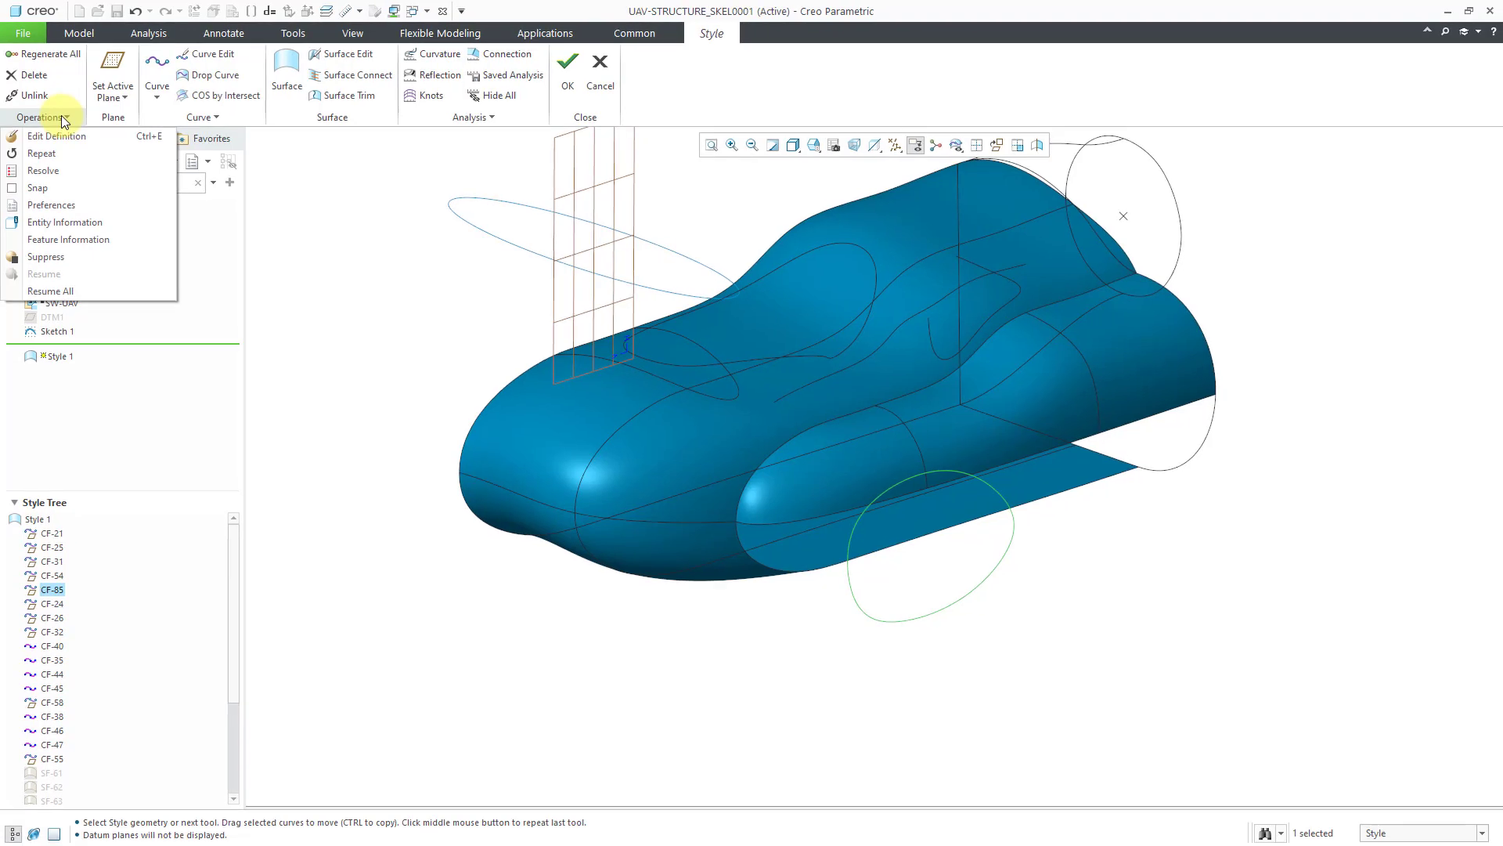
left_click(55, 208)
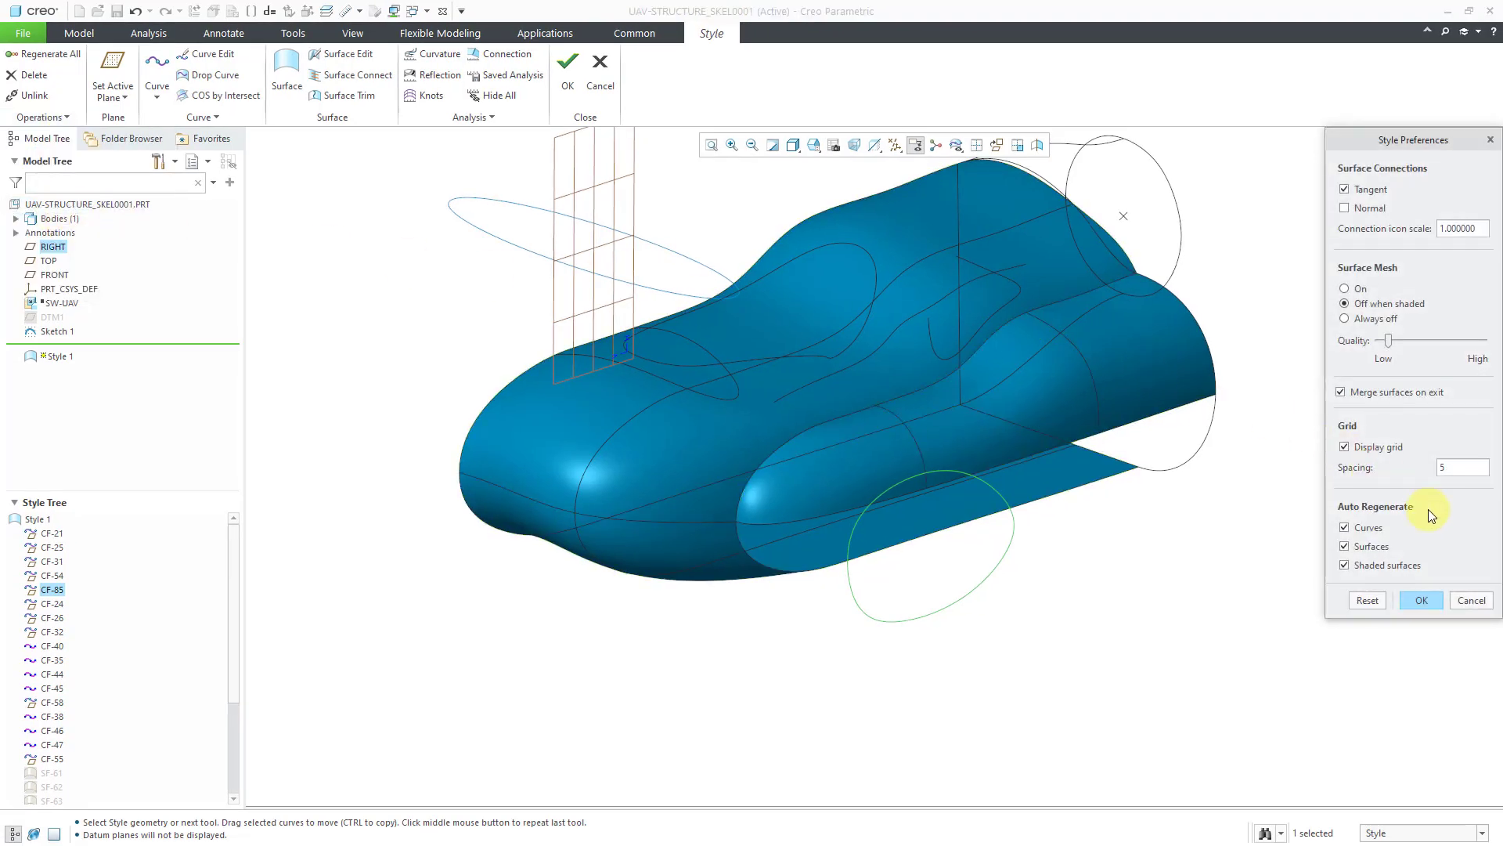
left_click(1344, 448)
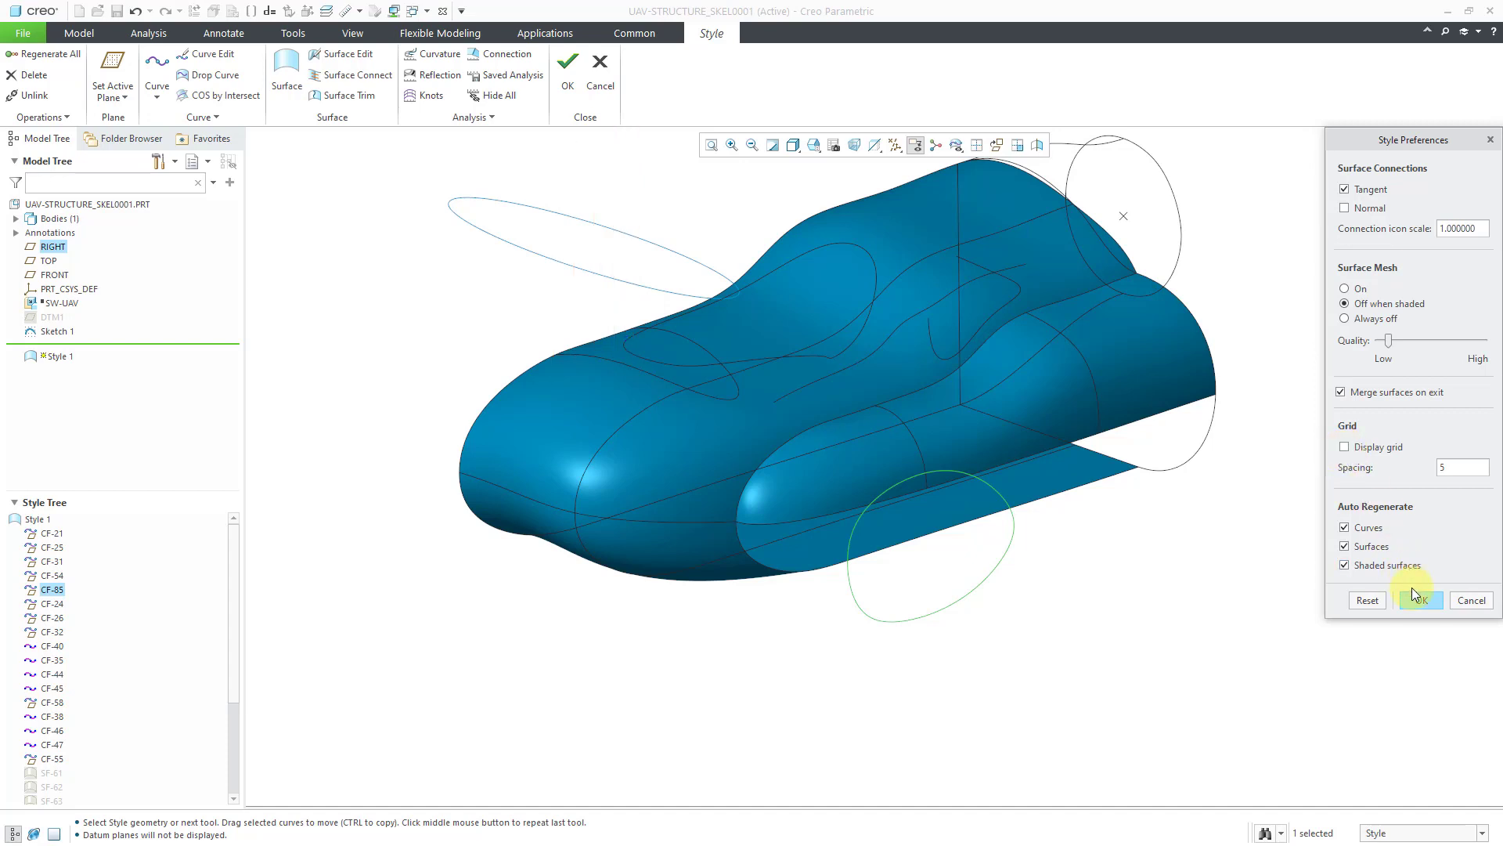
left_click(1420, 600)
middle_click_drag(1059, 612, 1057, 608)
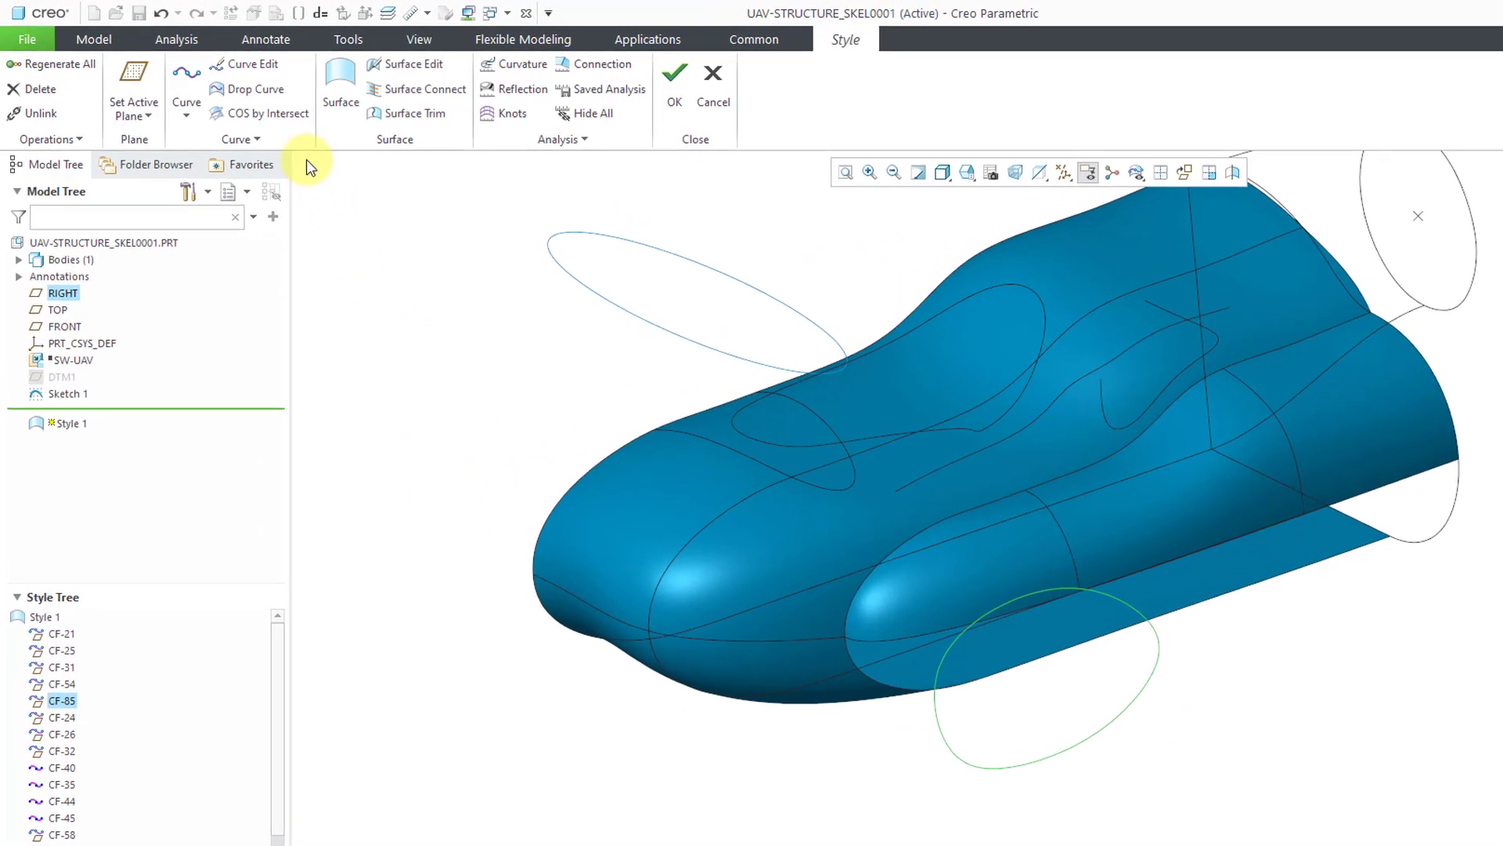
Drop CF-85 onto the upper, lower and nose (SF-73) body surfaces, creating DF-87.
left_click(270, 88)
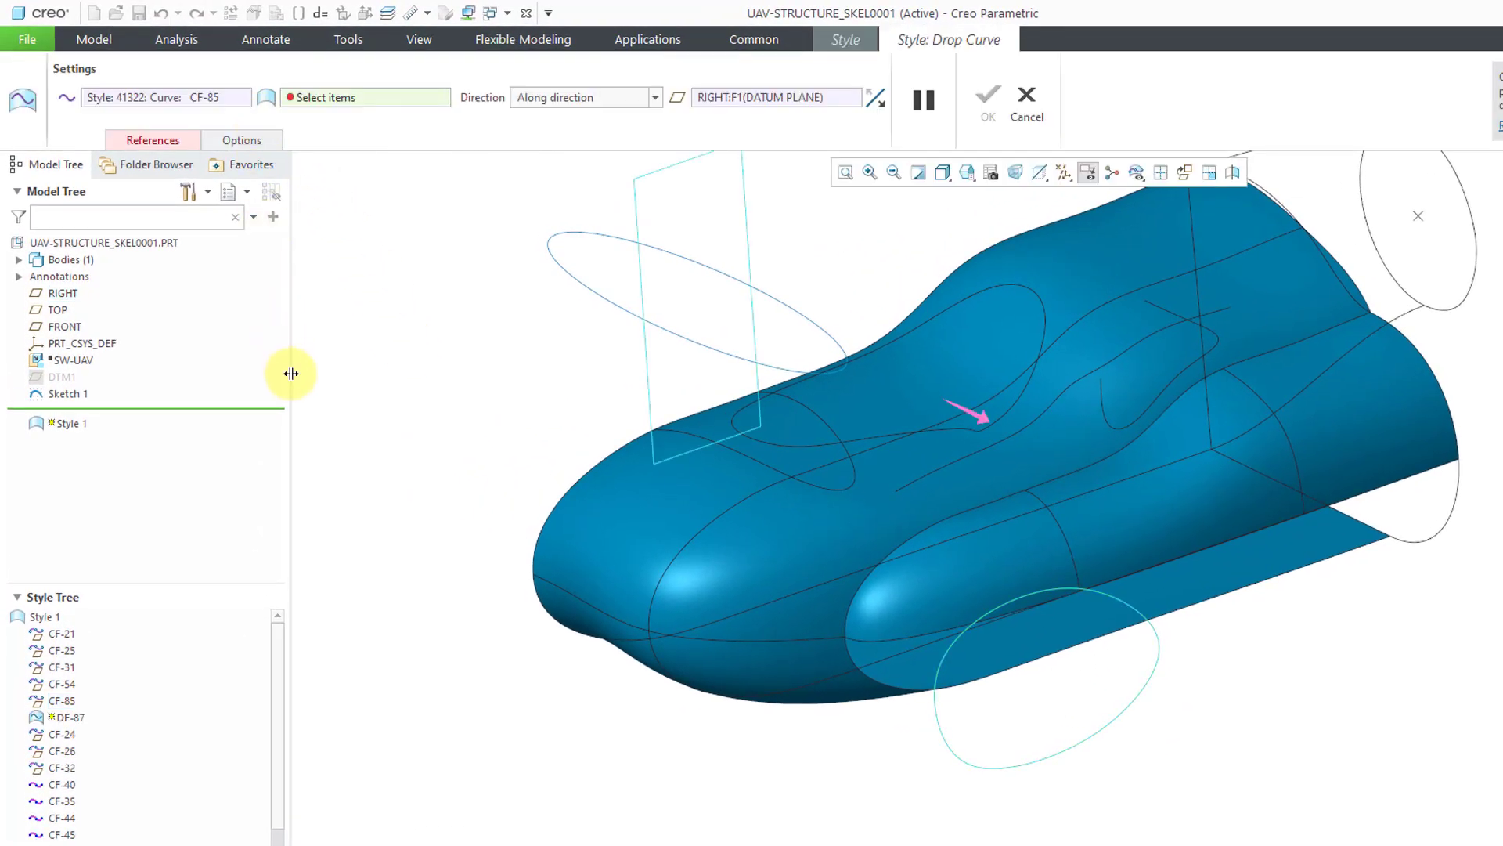
left_click(169, 141)
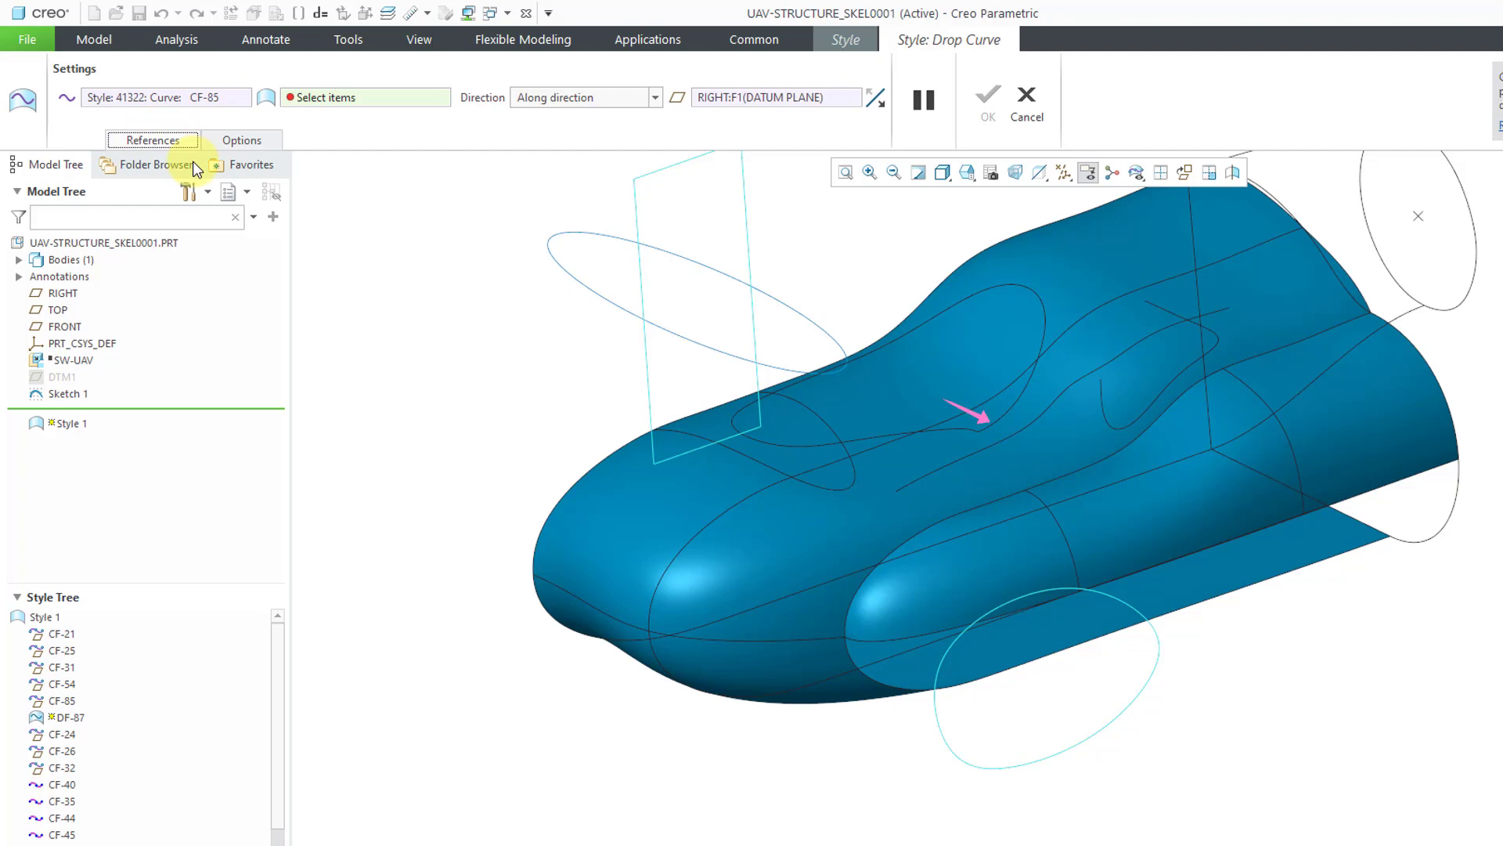
left_click(797, 664)
middle_click_drag(803, 752, 815, 599)
left_click(815, 599)
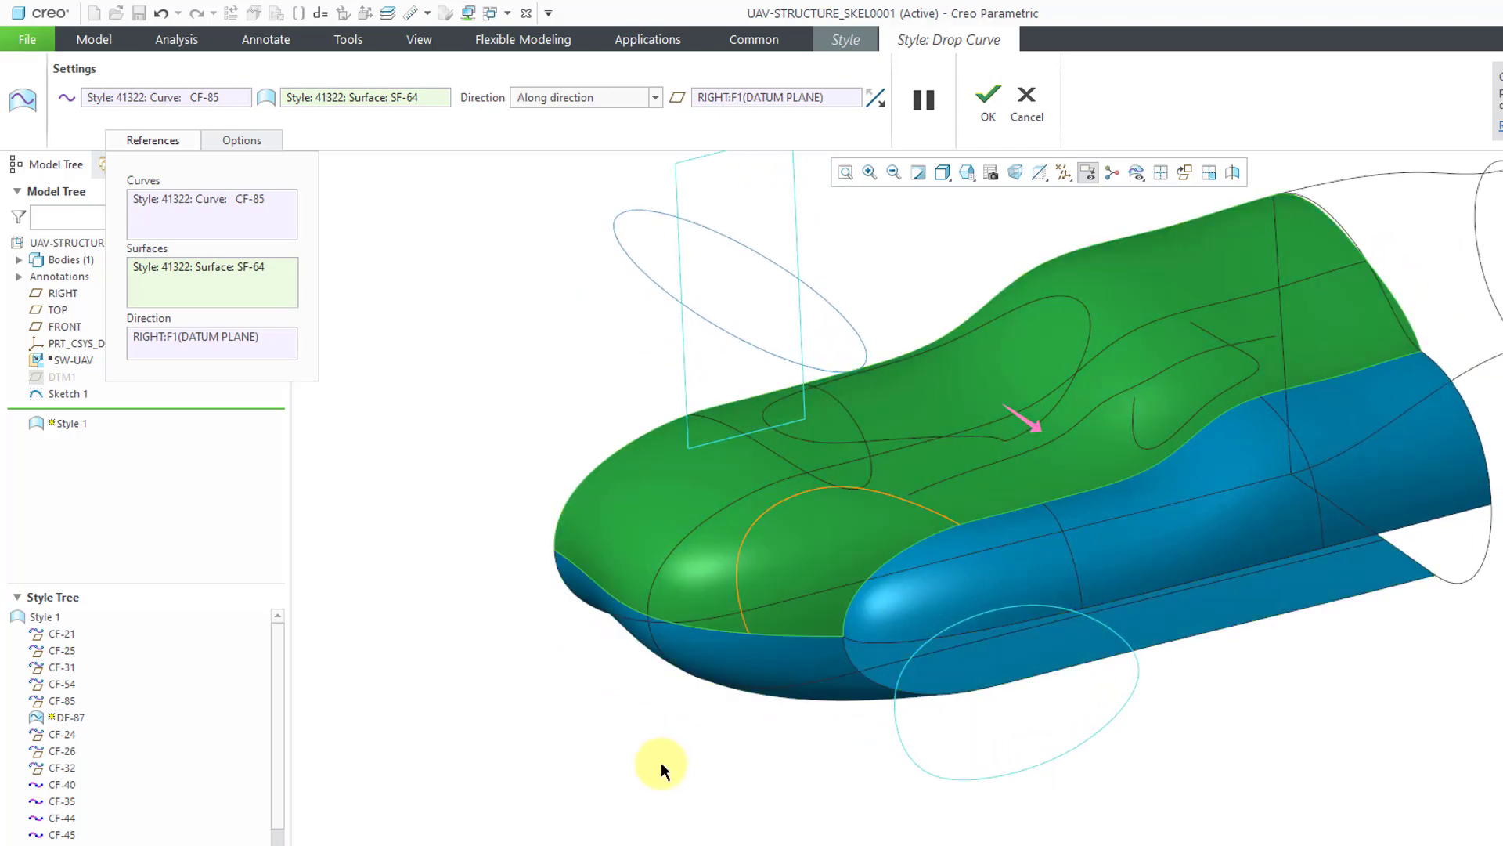
left_click(792, 692, "ctrl")
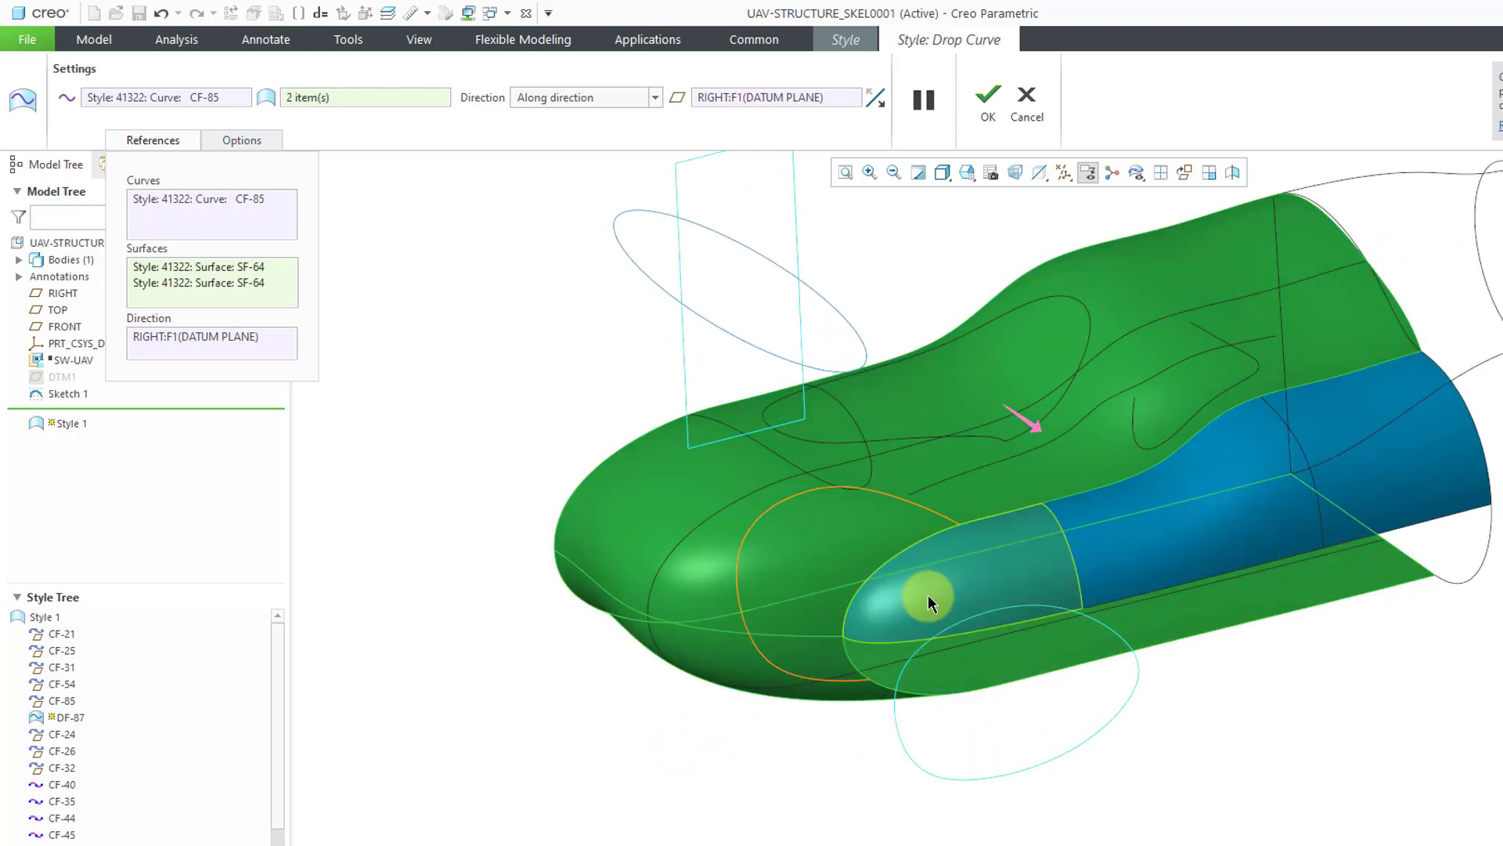
left_click(928, 594, "ctrl")
mouse_move(1032, 797)
middle_mouse_down()
mouse_move(1060, 721)
mouse_move(1141, 762)
mouse_move(1069, 768)
middle_mouse_up()
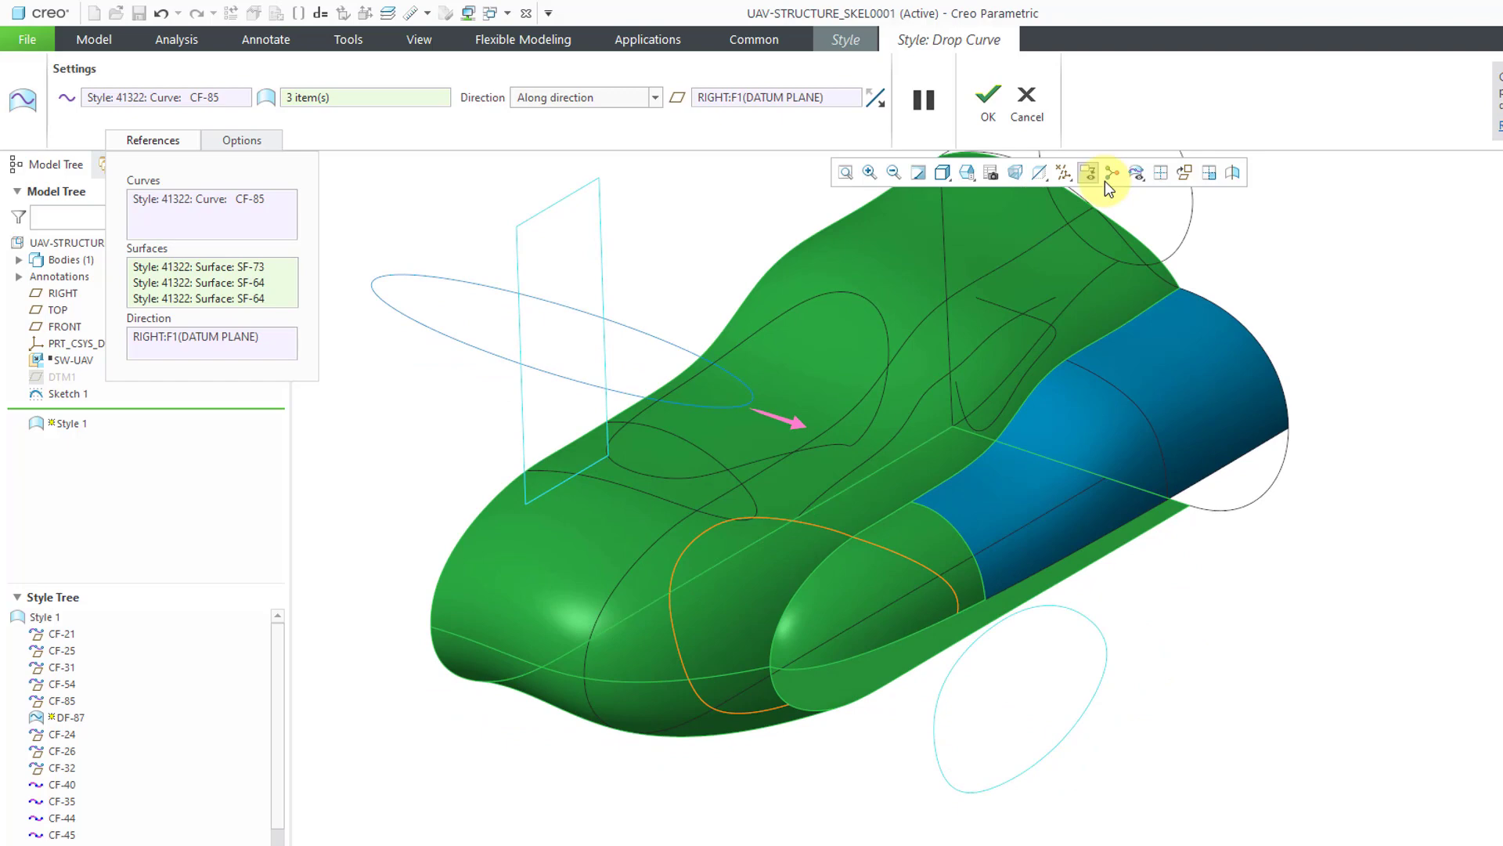
left_click(990, 112)
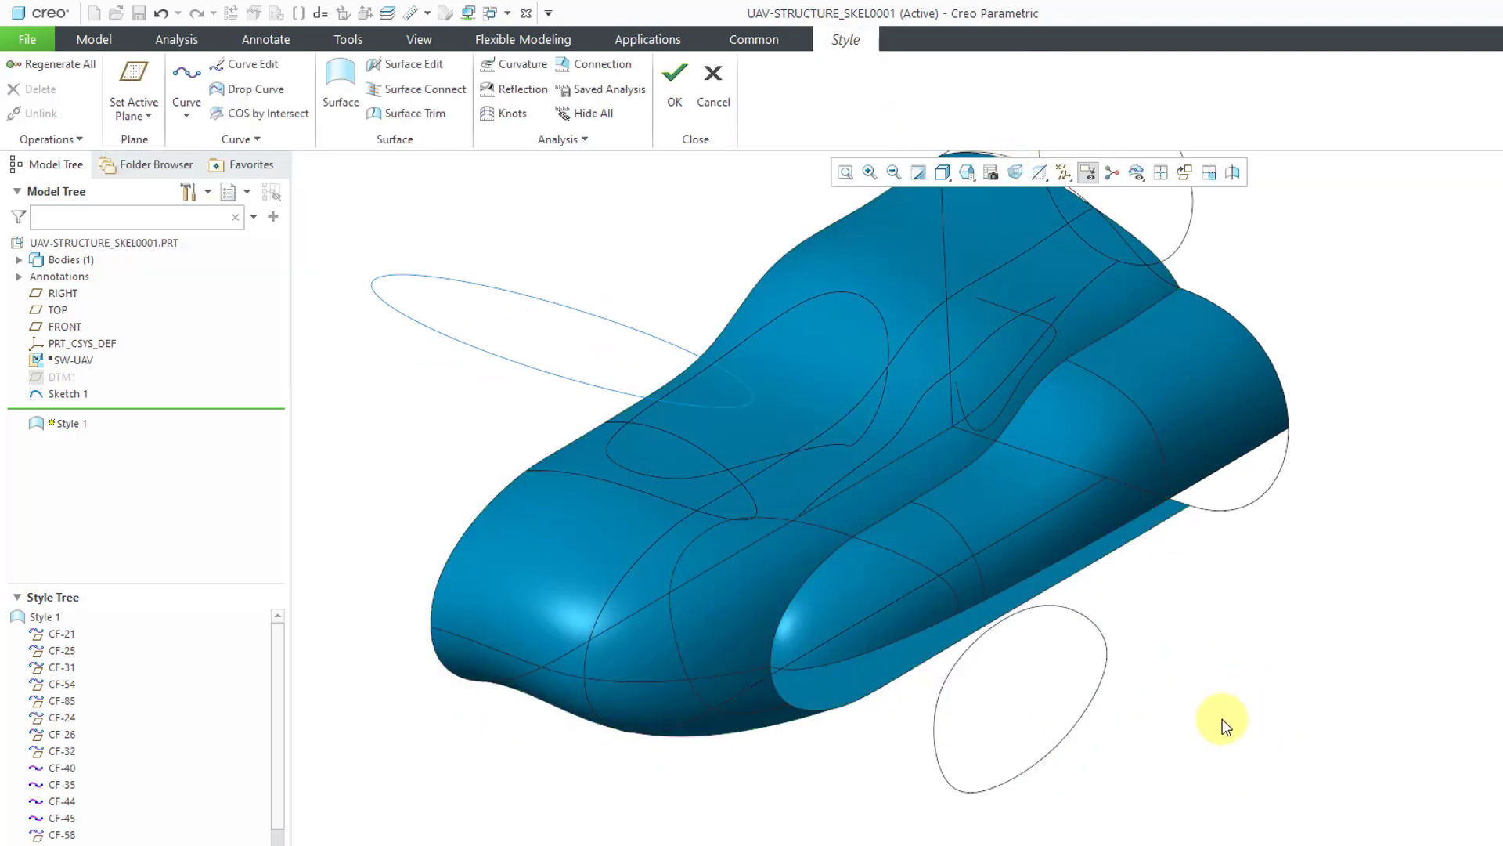
Select DF-87, surface SF-73 and curve CF-83 in the model tree.
mouse_move(1226, 727)
middle_mouse_down()
mouse_move(1195, 598)
mouse_move(1214, 597)
mouse_move(1185, 608)
middle_mouse_up()
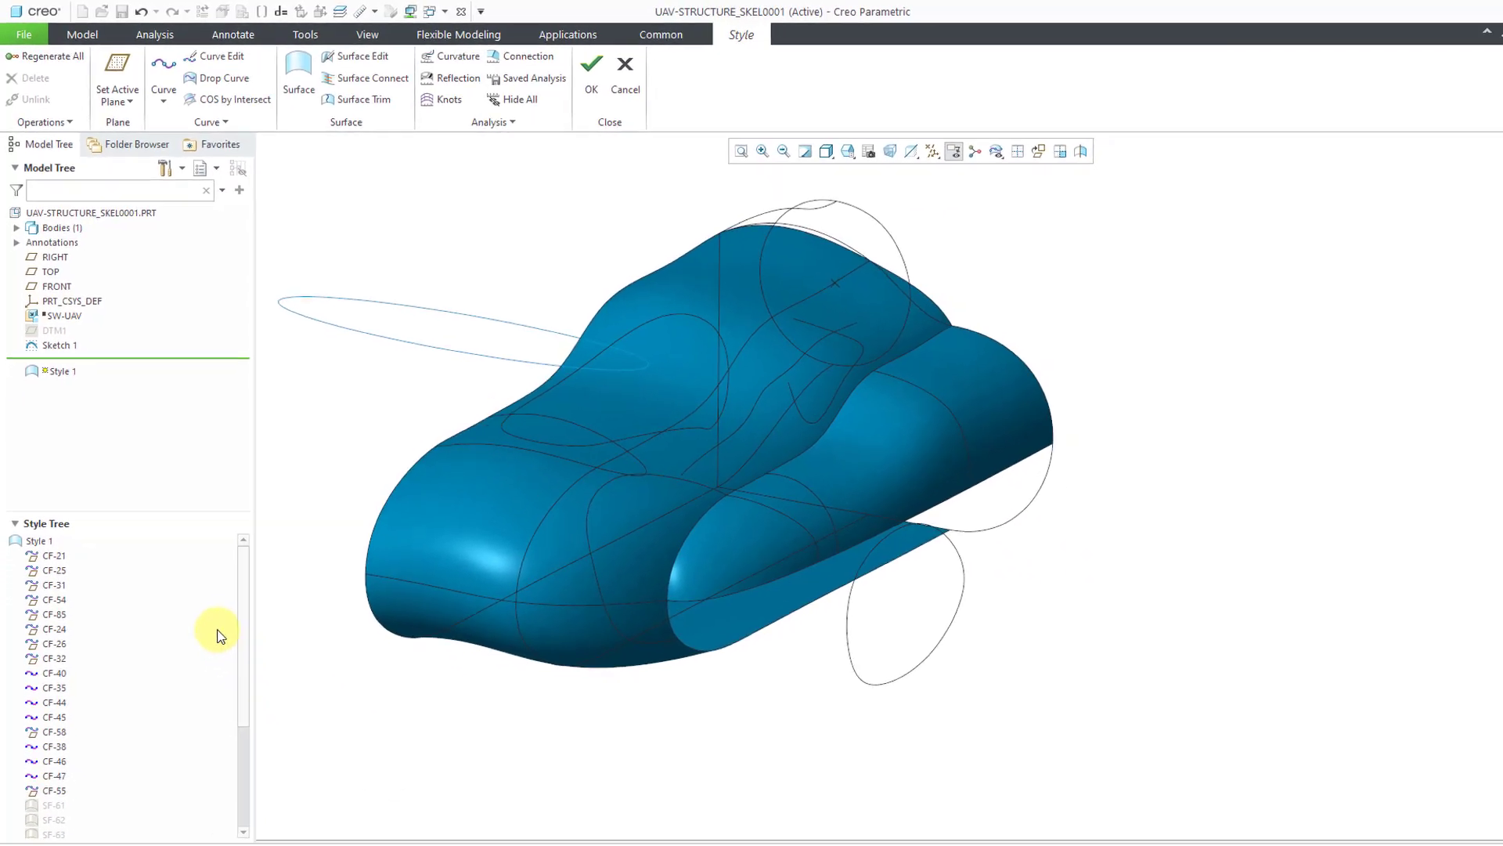
scroll(225, 671, "down", 4)
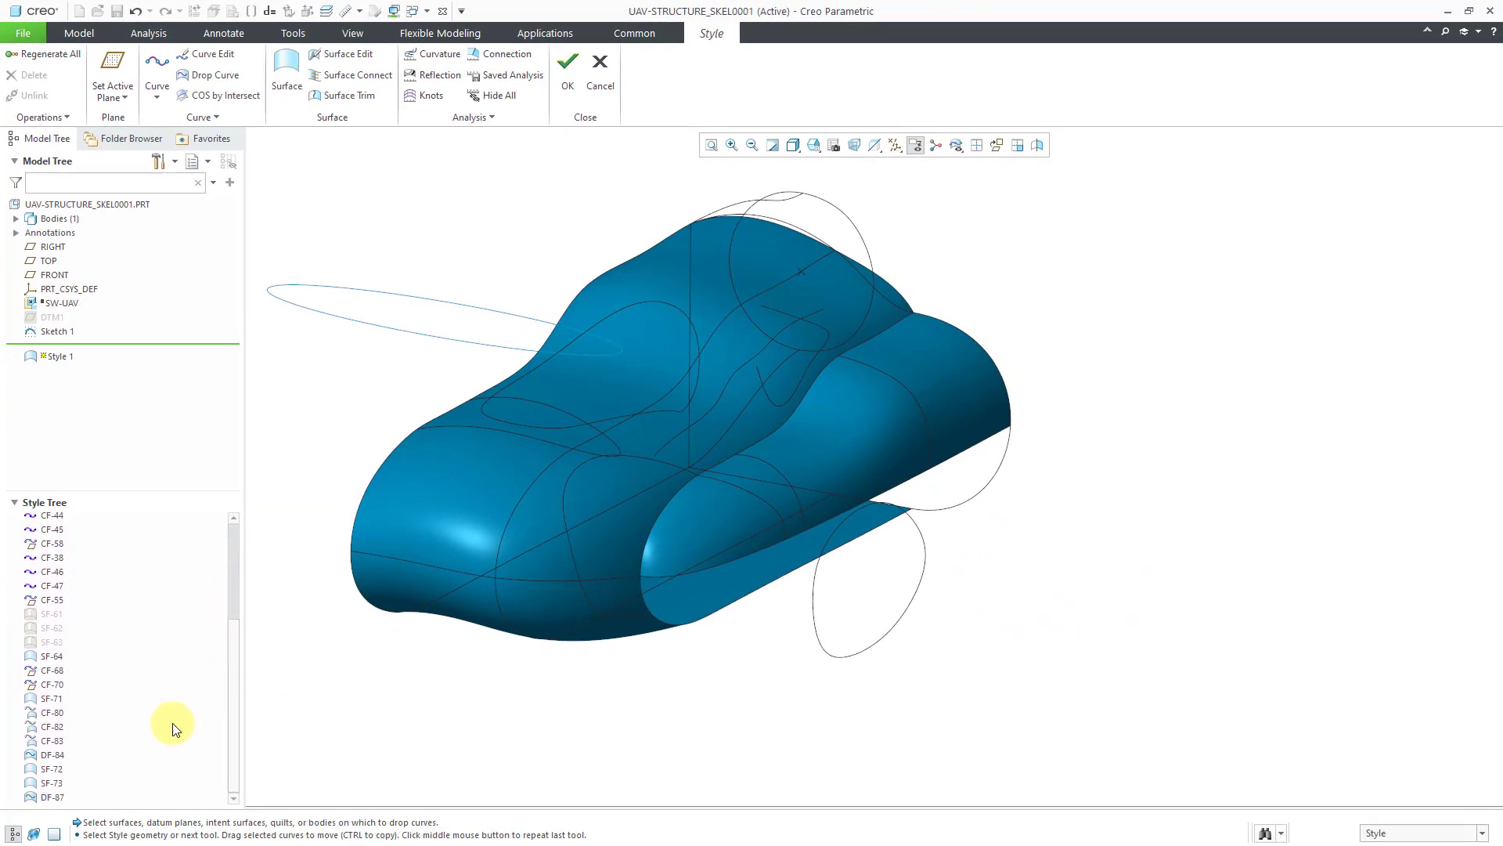
left_click(57, 798)
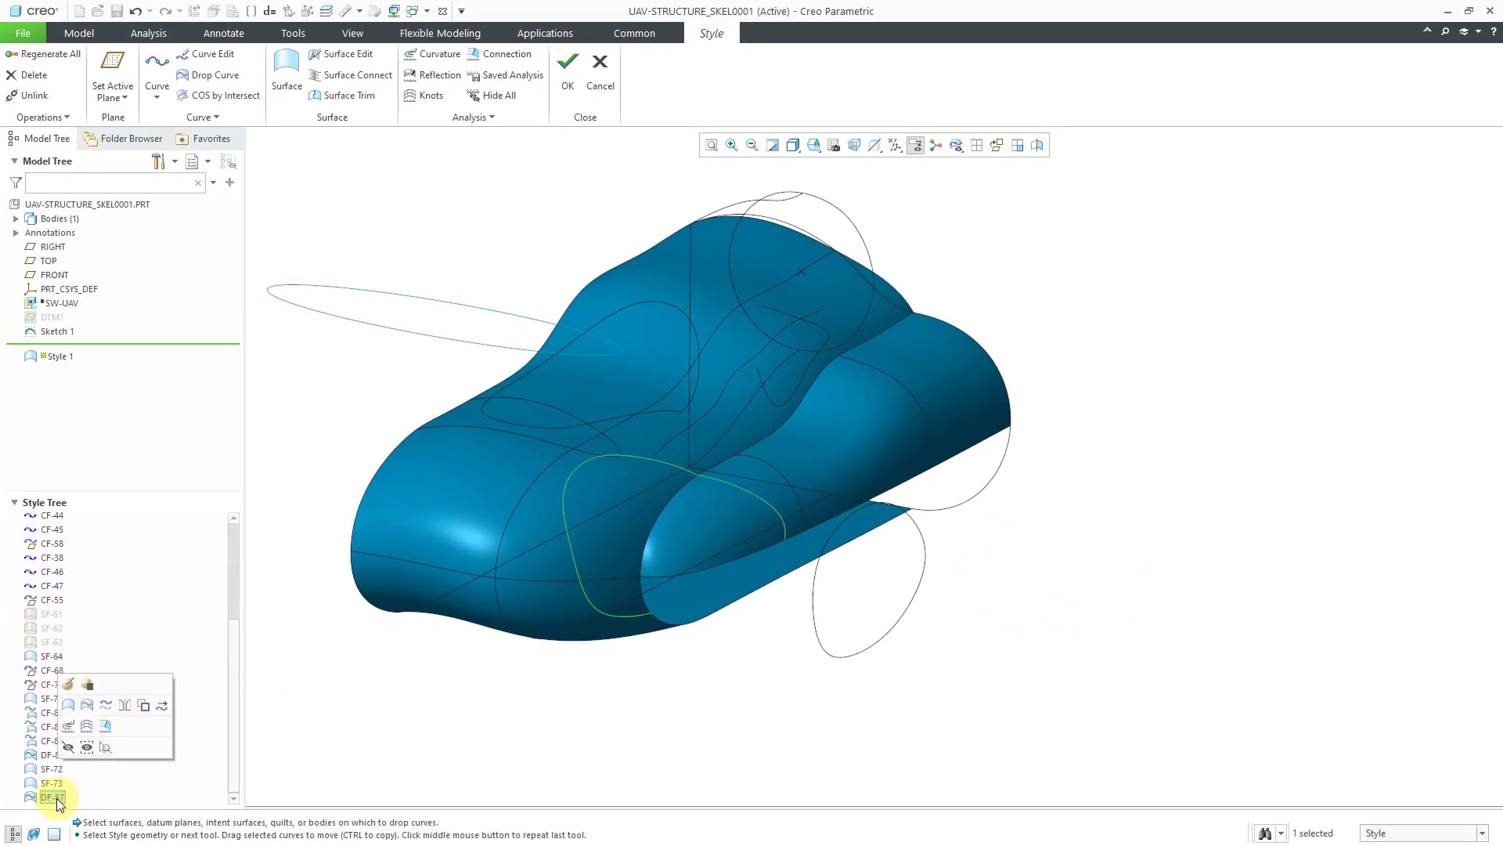
left_click(51, 783)
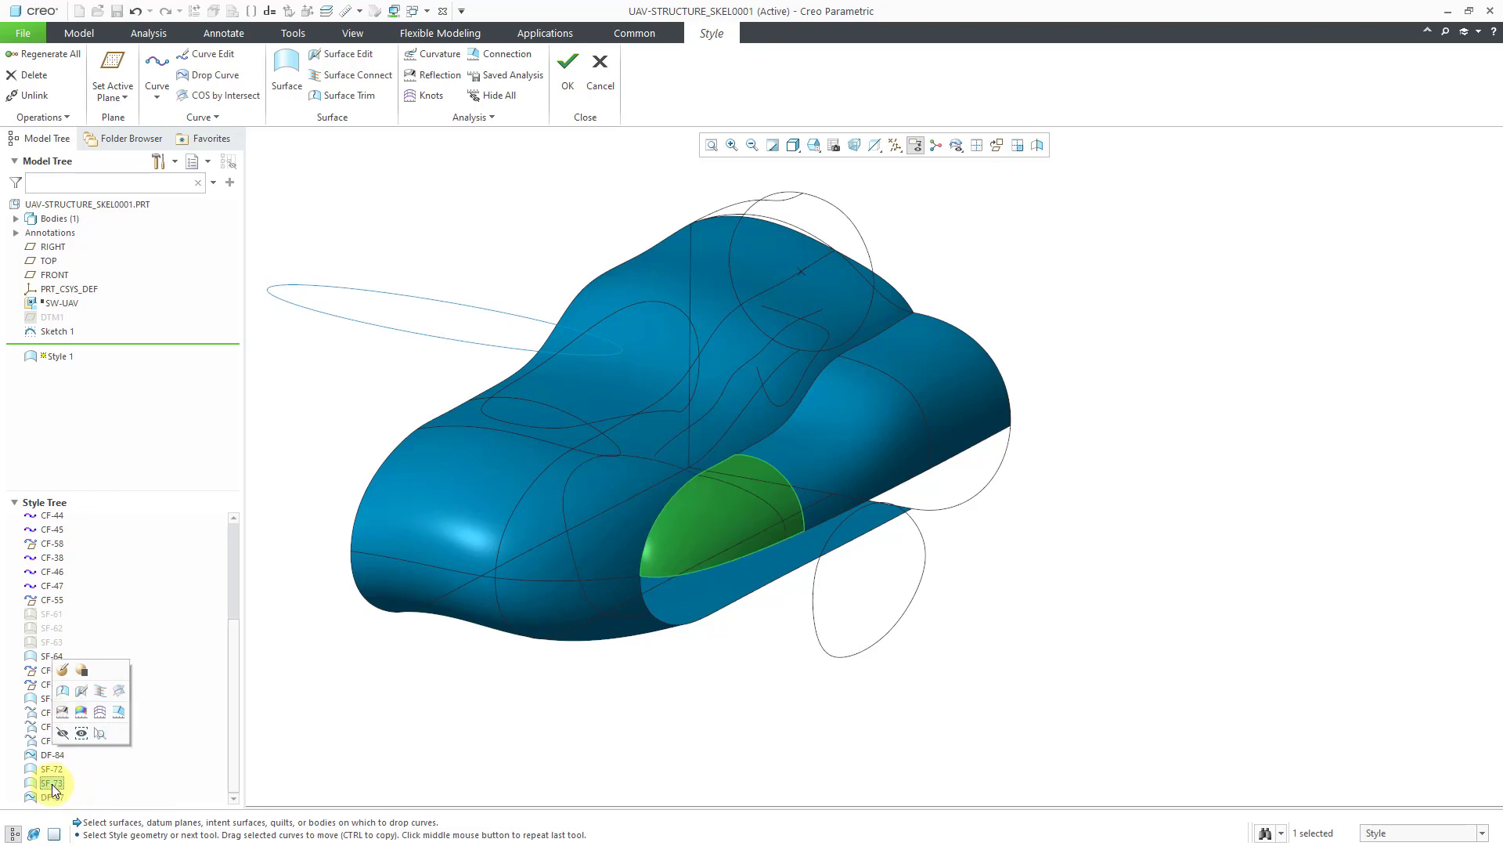
left_click(47, 741)
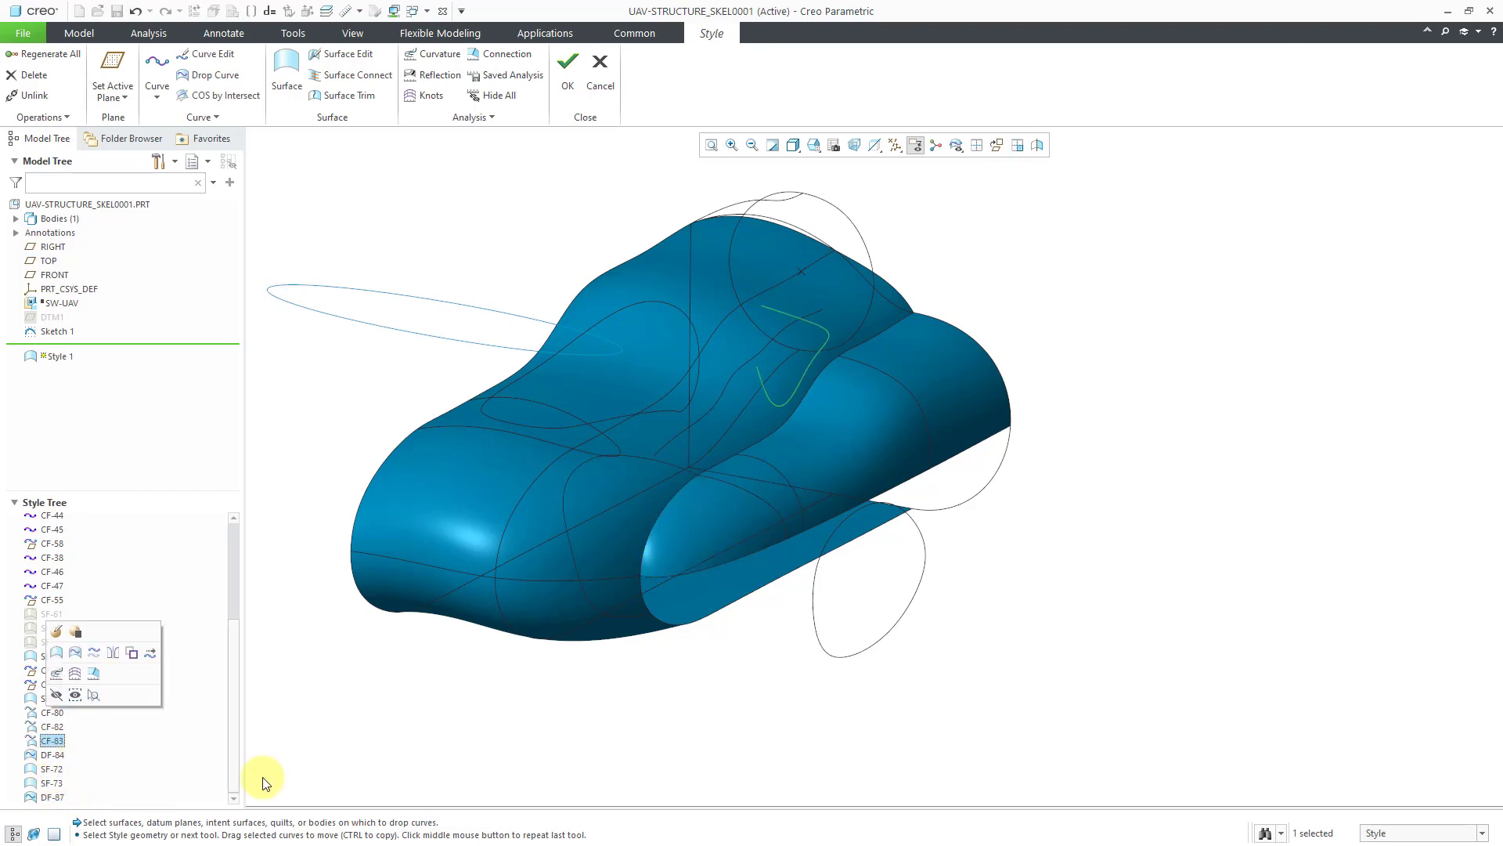
Hide the lower ellipse curve beside the body.
left_click(850, 656)
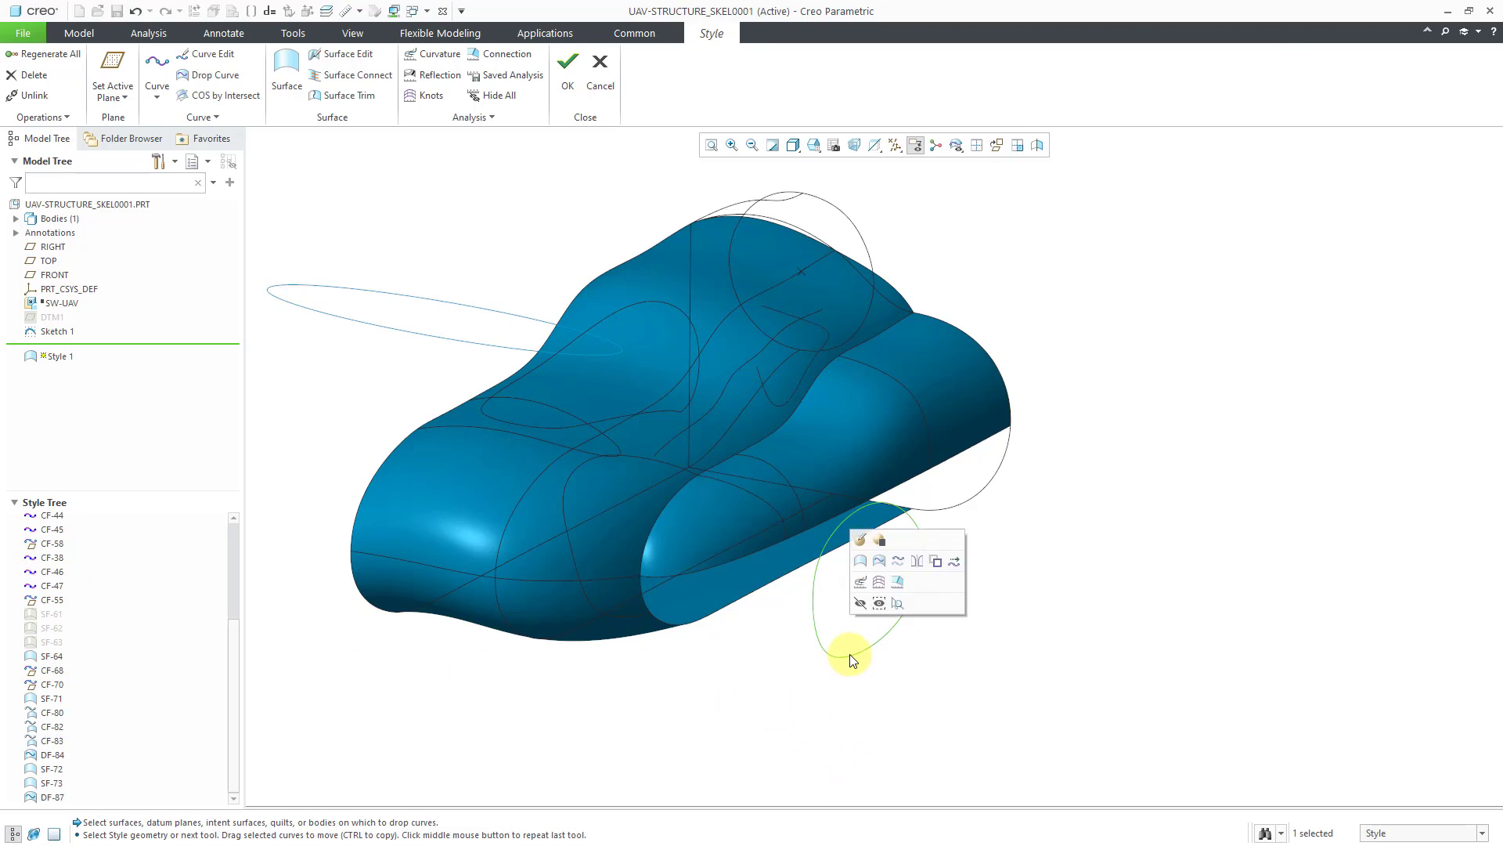
left_click(860, 603)
mouse_move(953, 715)
middle_mouse_down()
mouse_move(973, 661)
mouse_move(918, 679)
middle_mouse_up()
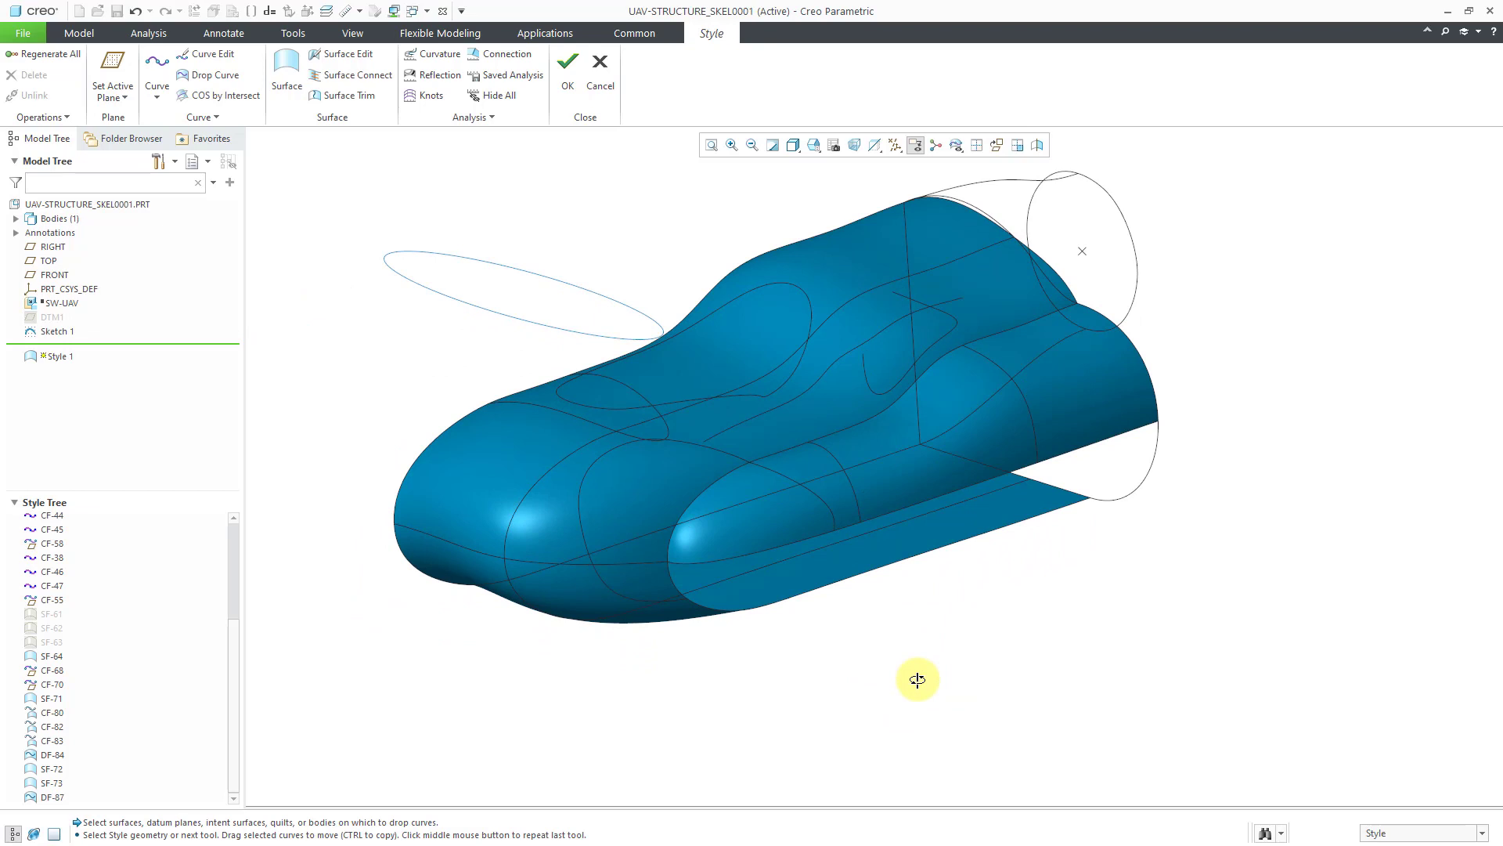